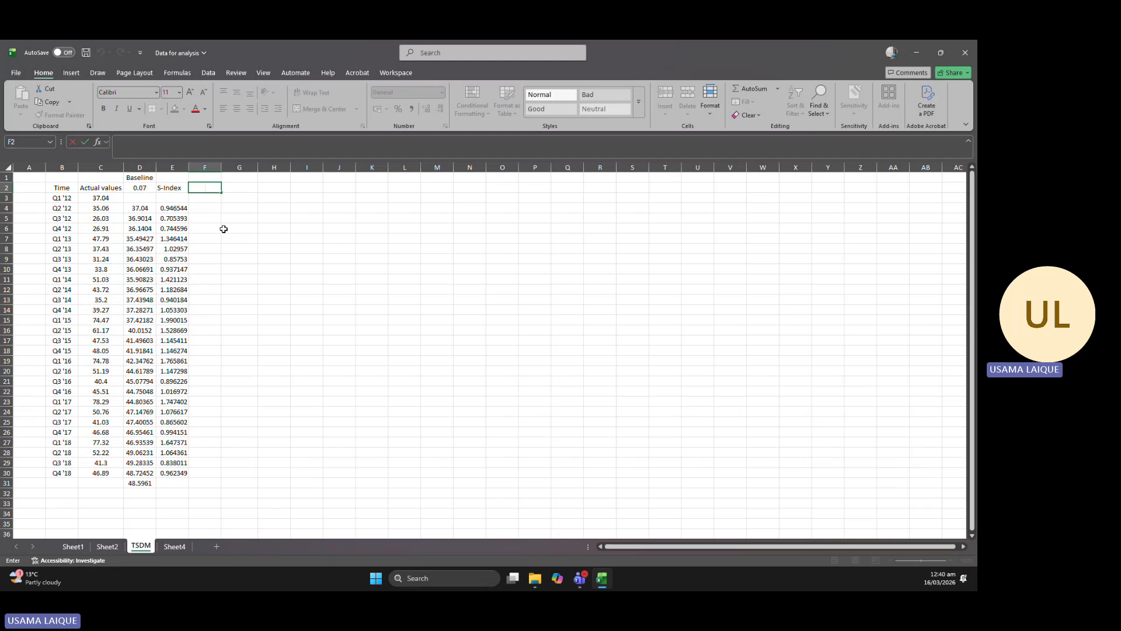
click(226, 195)
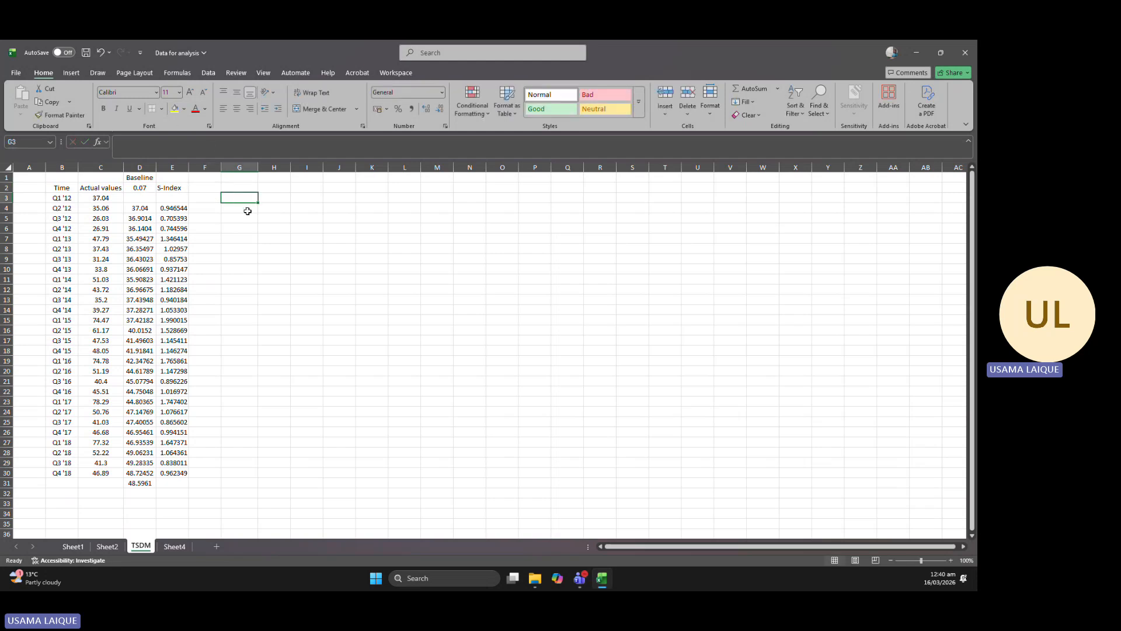
click(174, 111)
key(ctrl+z)
Fill every first-quarter label in the Time column, from Q1 '12 to Q1 '18, with yellow.
click(67, 197)
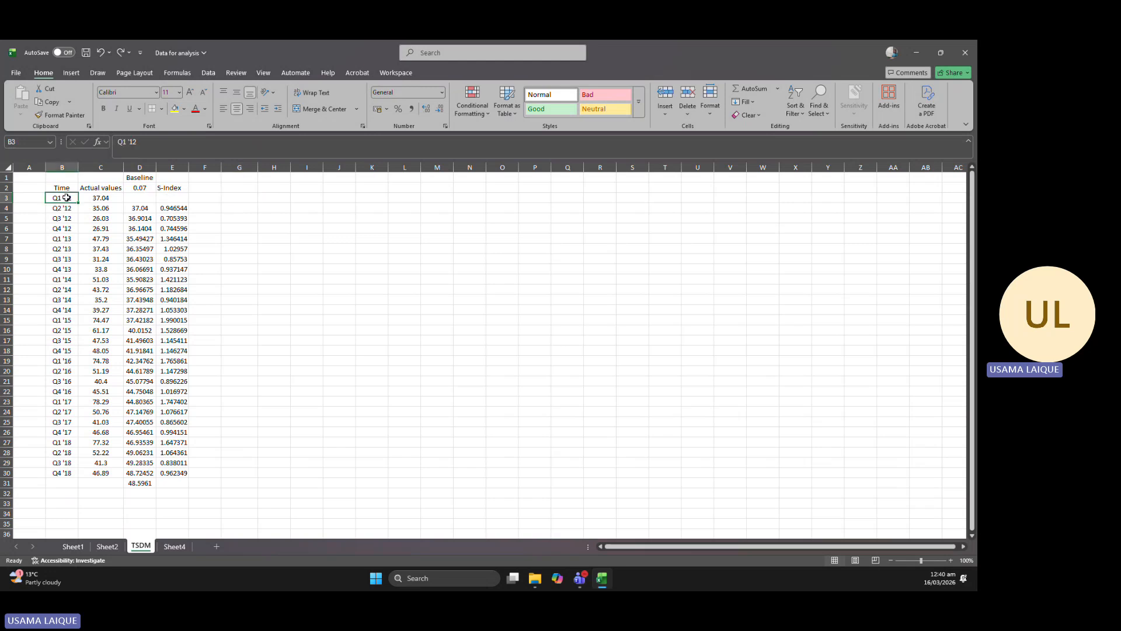
click(175, 108)
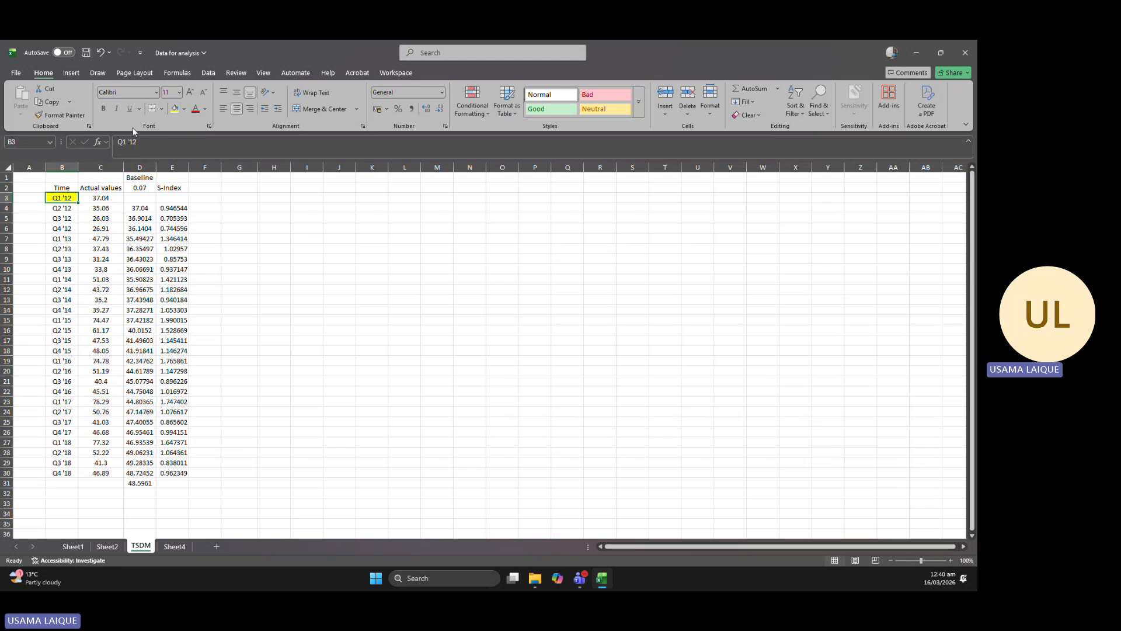
click(64, 238)
click(175, 109)
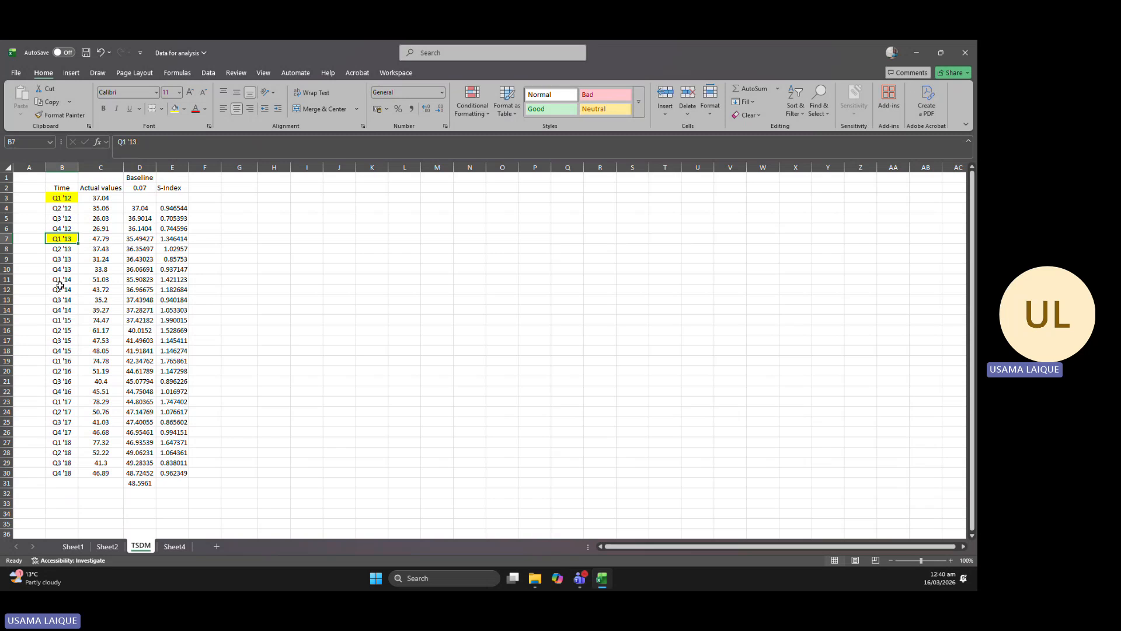
click(62, 280)
click(175, 109)
click(62, 320)
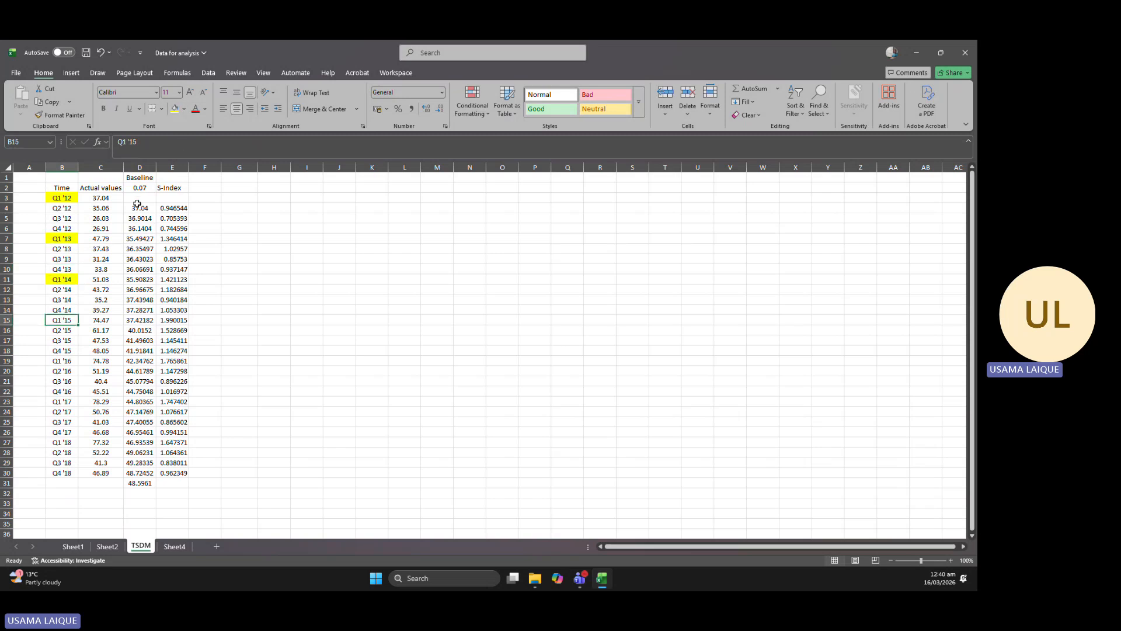
click(175, 108)
click(62, 361)
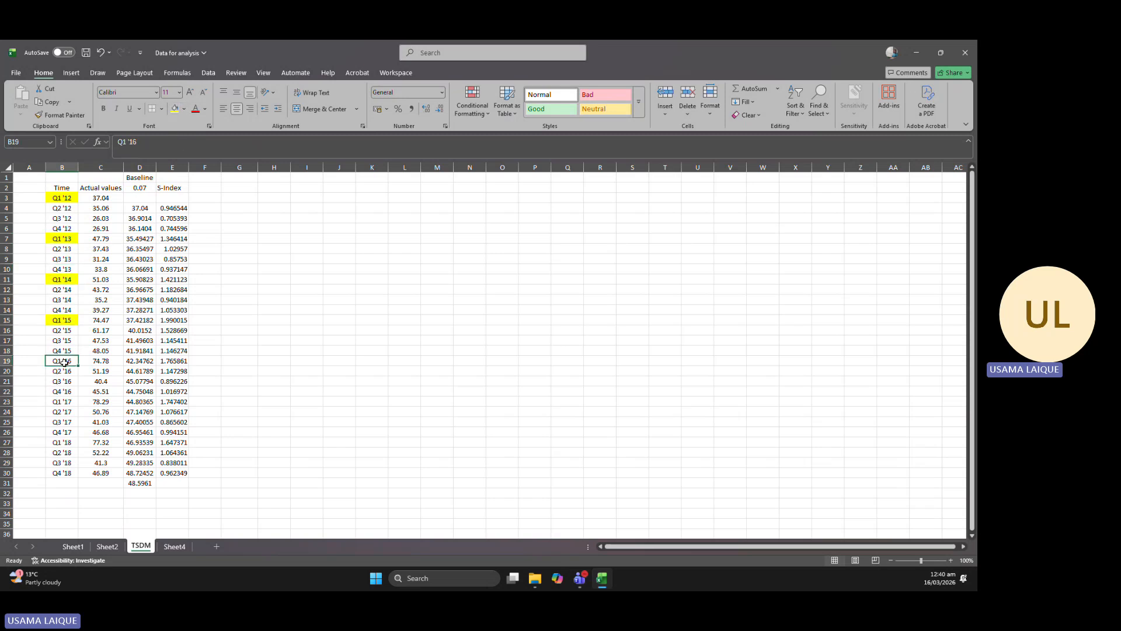
click(174, 109)
click(62, 402)
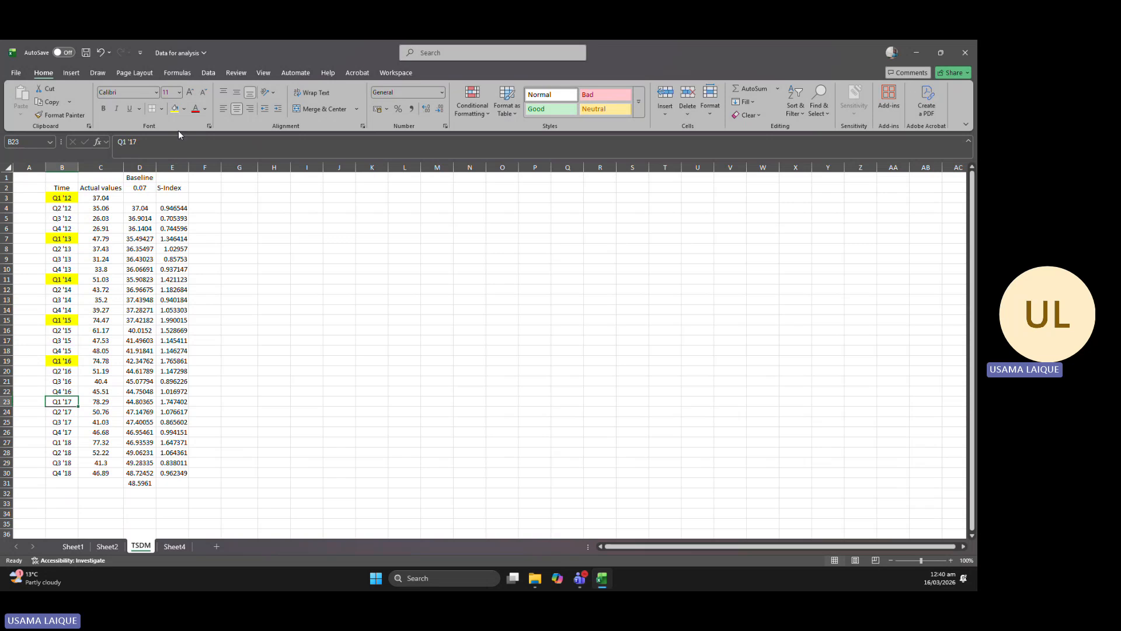
click(64, 443)
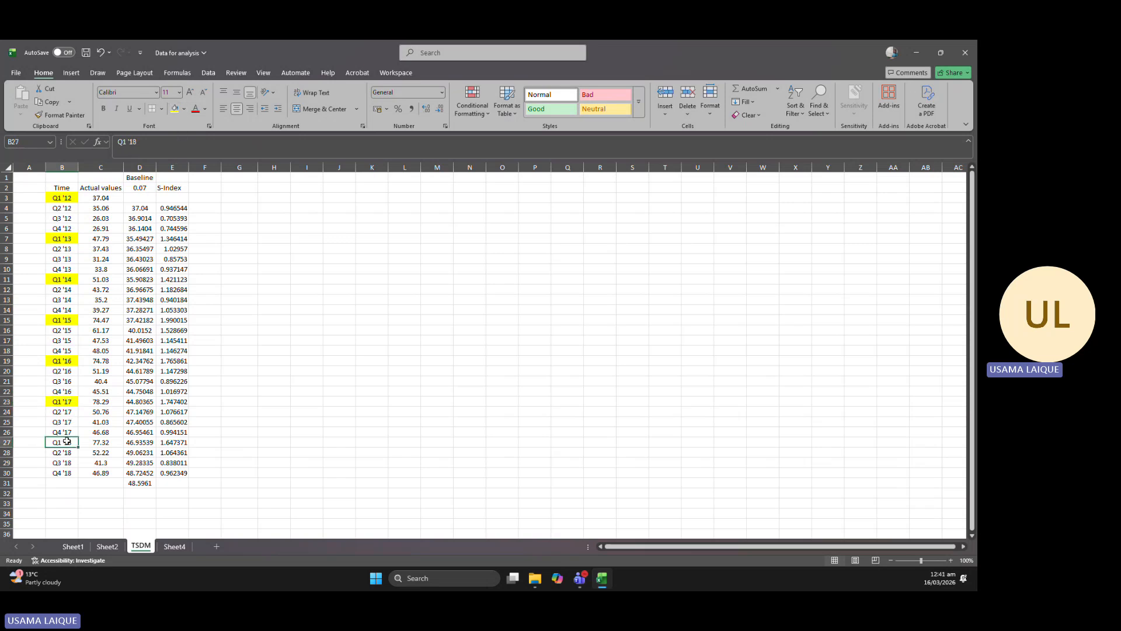
click(174, 108)
click(69, 210)
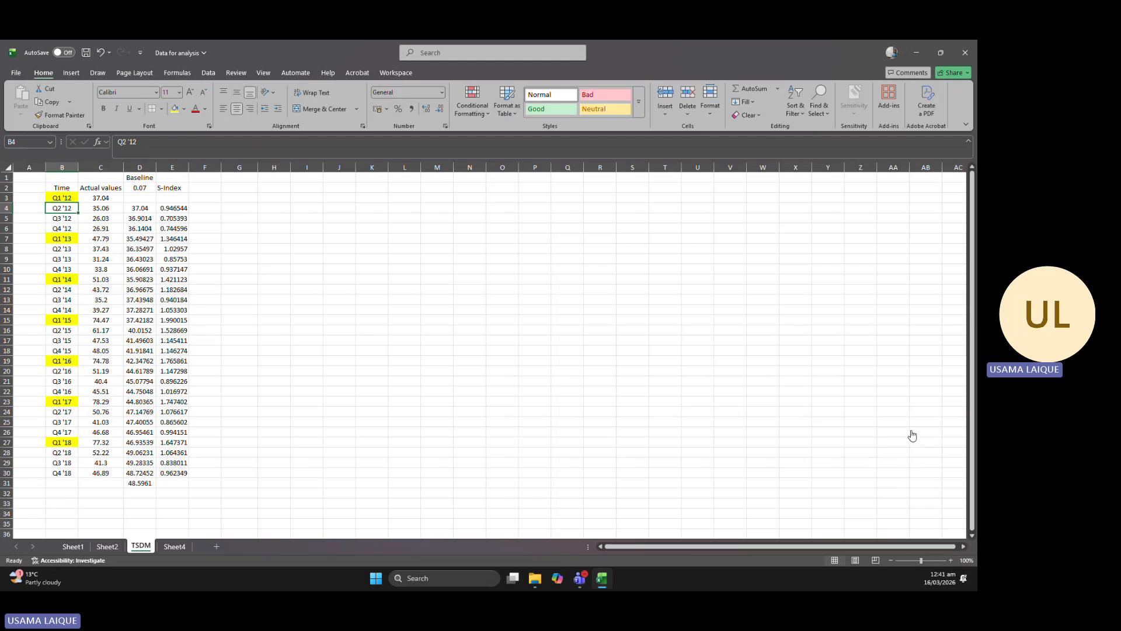
Add the header DV1 in F2 and number the 2012 quarters 1 to 4 in F3:F6.
double_click(204, 186)
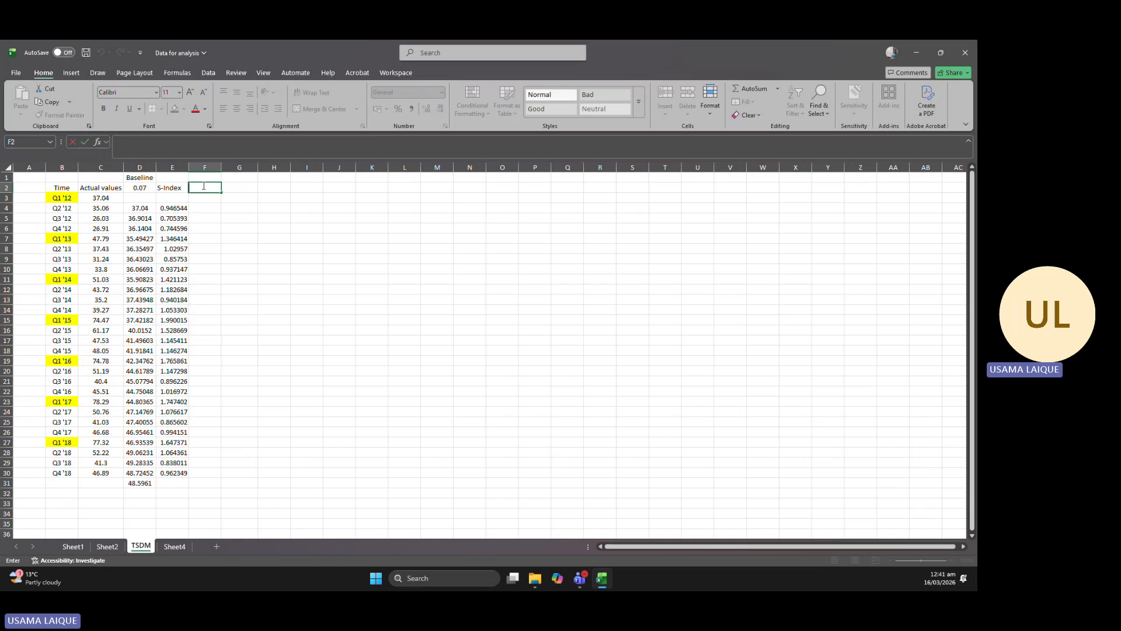
text(DV1)
click(203, 198)
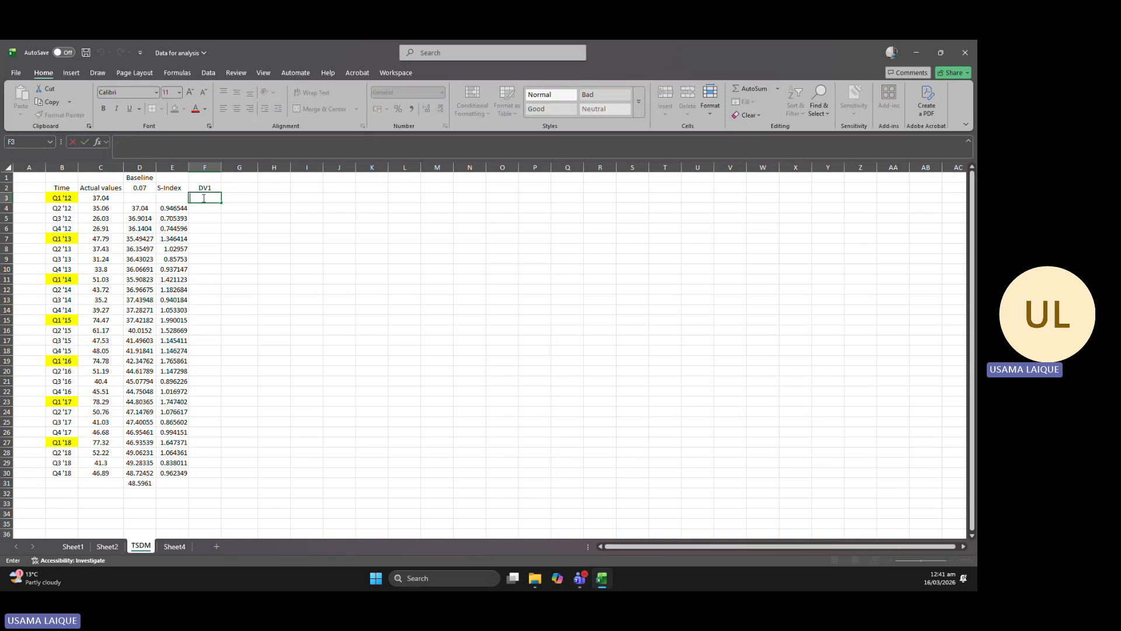
text(1)
key(ctrl+Return)
click(205, 207)
text(2)
click(209, 218)
text(3)
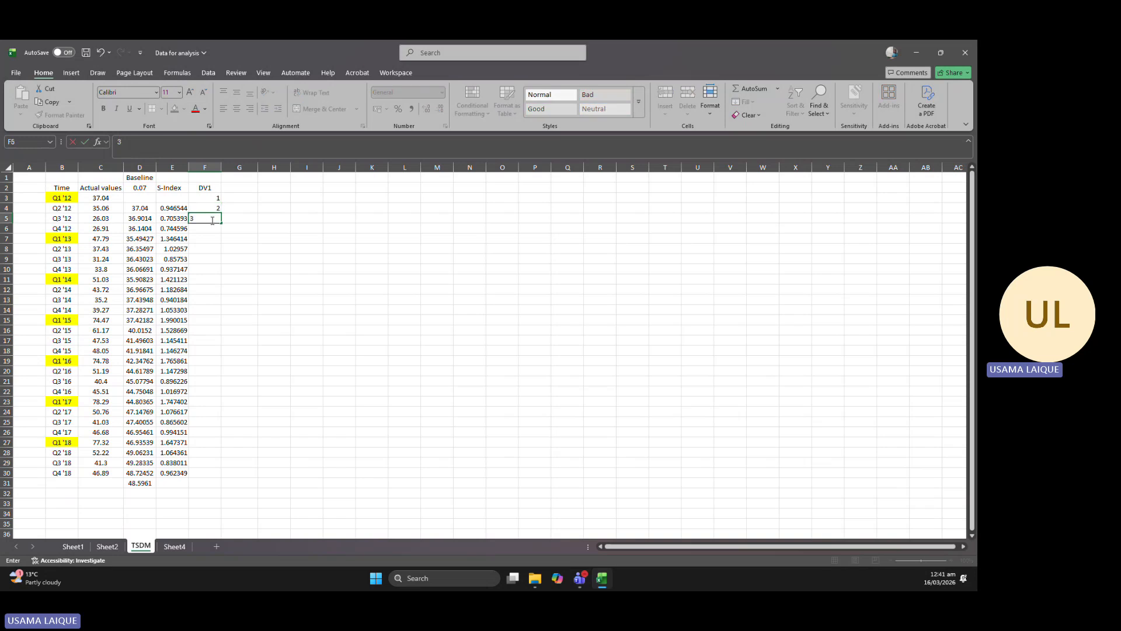
click(209, 226)
double_click(210, 227)
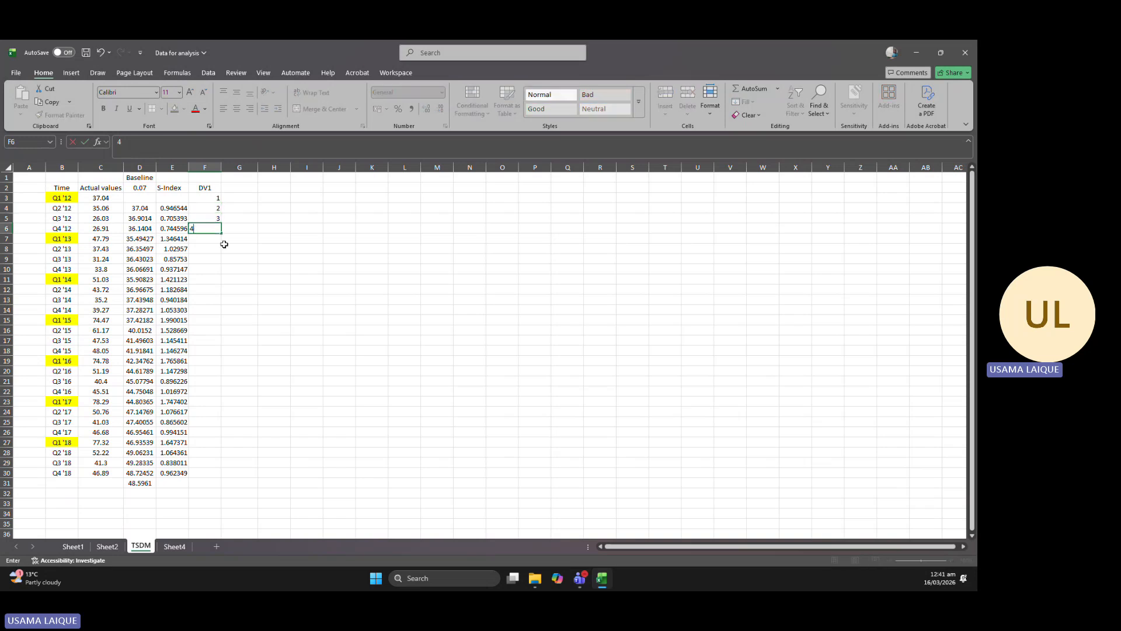
text(4)
click(225, 245)
Copy the 1 to 4 sequence in F3:F6 and paste it for each following year down to row 30.
drag(211, 197, 221, 234)
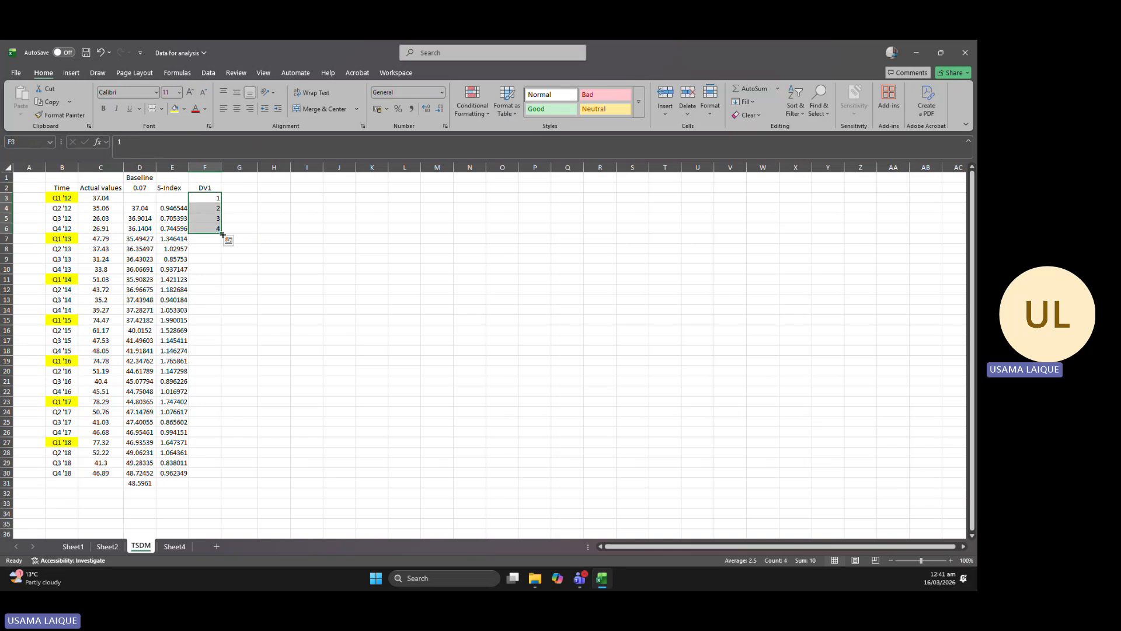
key(ctrl+c)
click(217, 238)
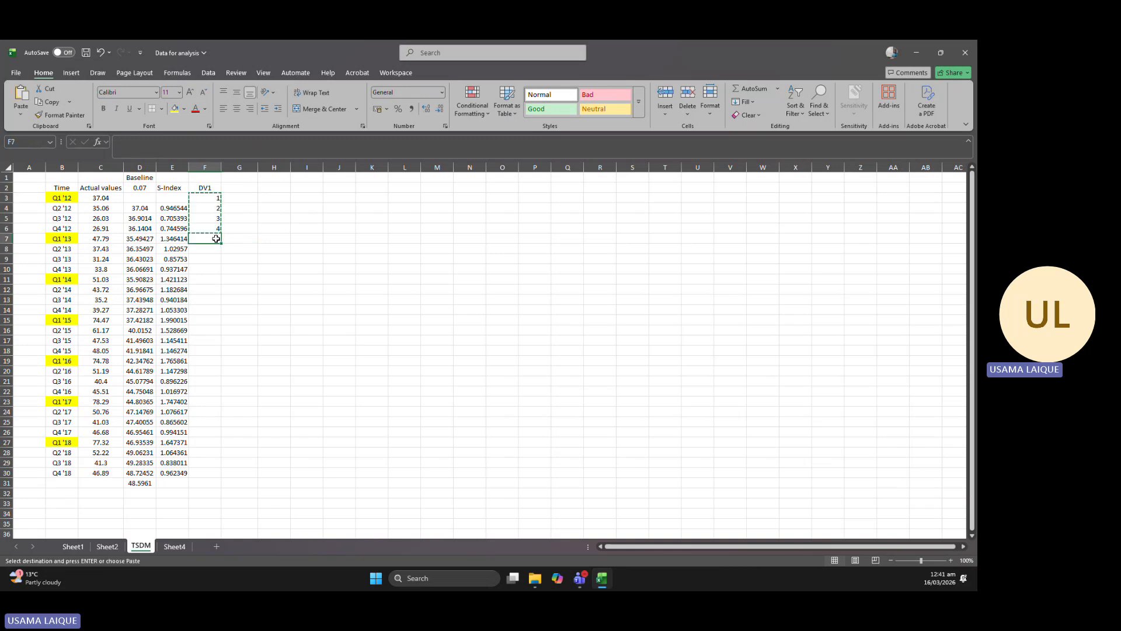
key(ctrl+v)
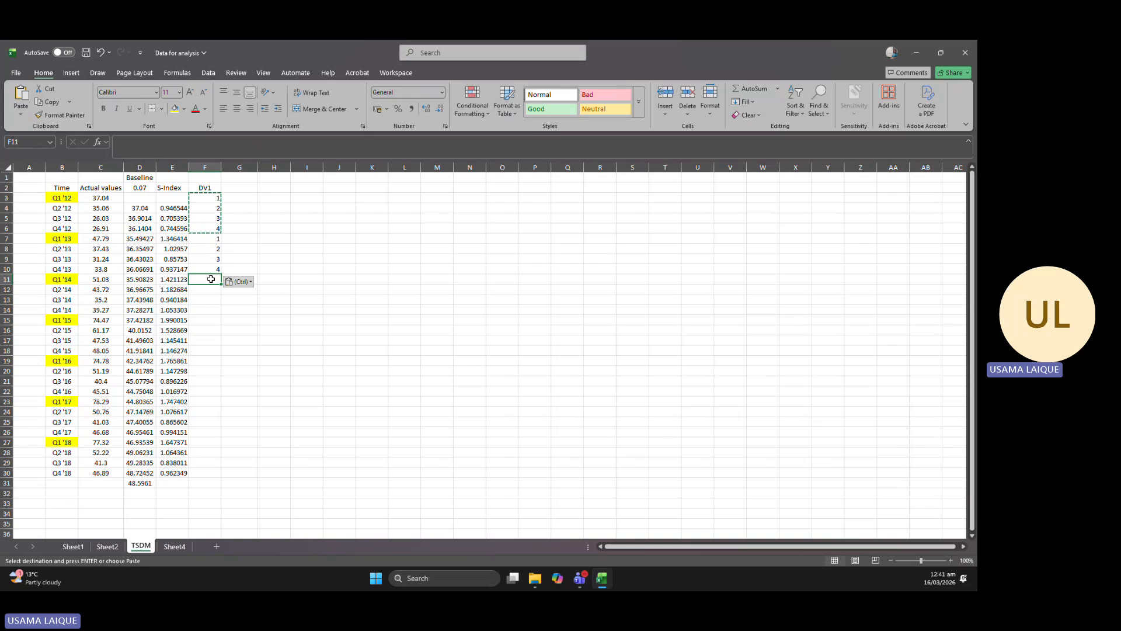
click(211, 279)
key(ctrl+v)
click(214, 323)
key(ctrl+v)
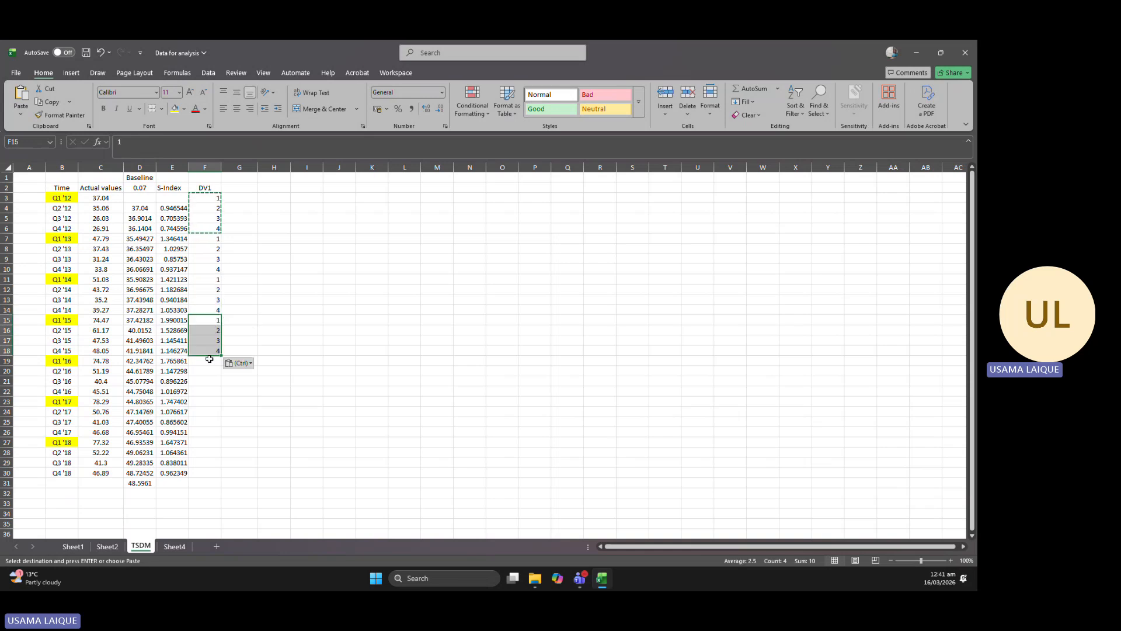
click(209, 360)
key(ctrl+v)
click(212, 402)
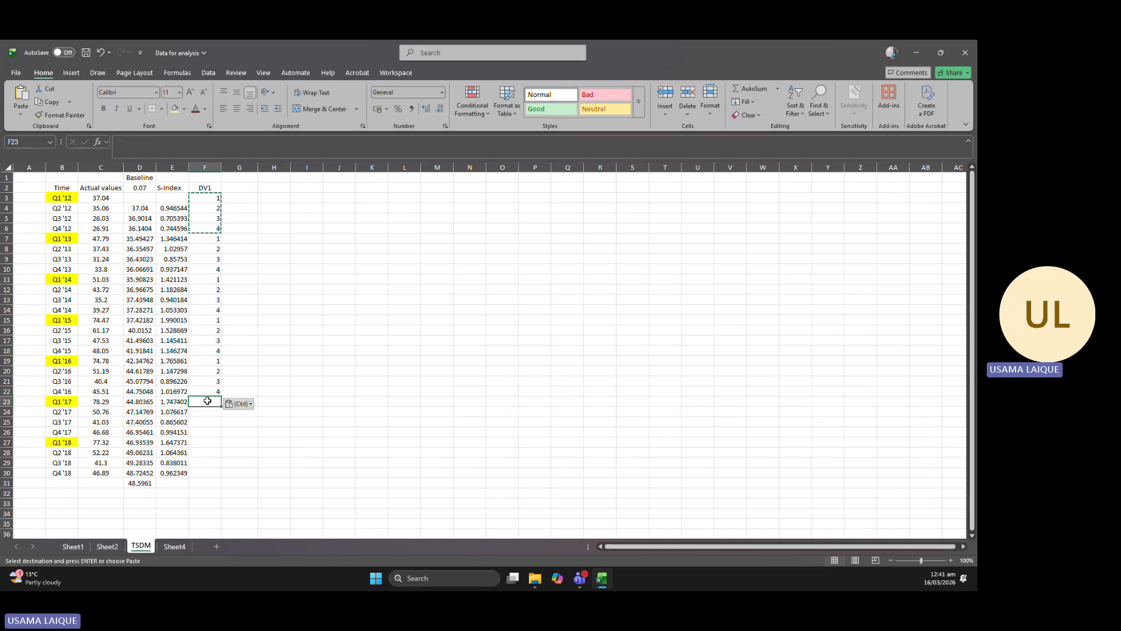
key(ctrl+v)
click(211, 442)
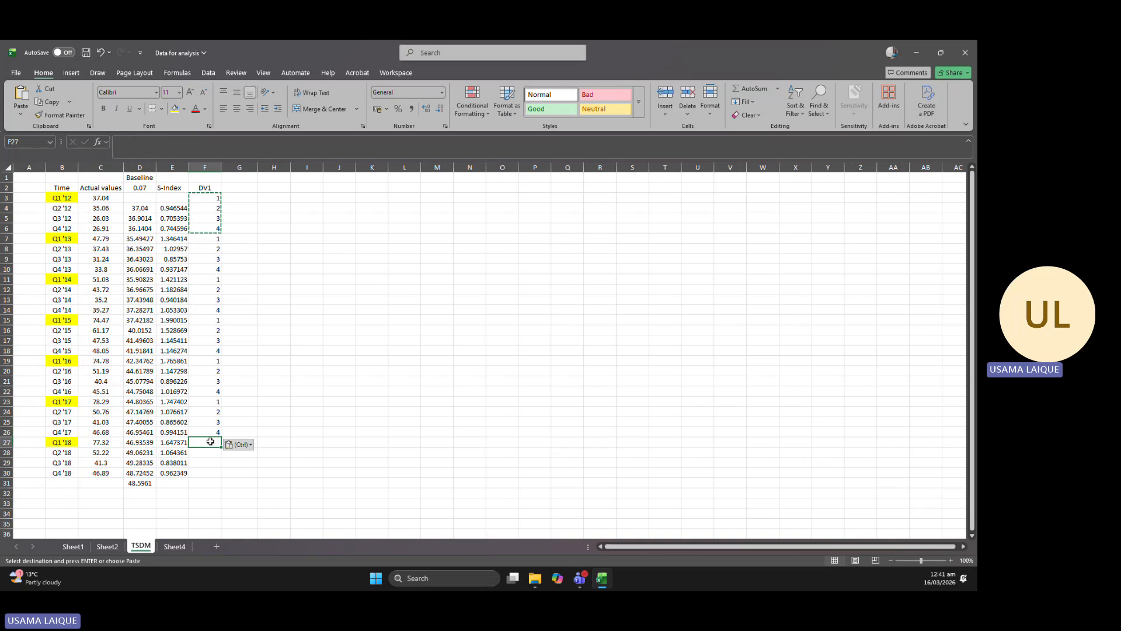
key(ctrl+v)
double_click(214, 483)
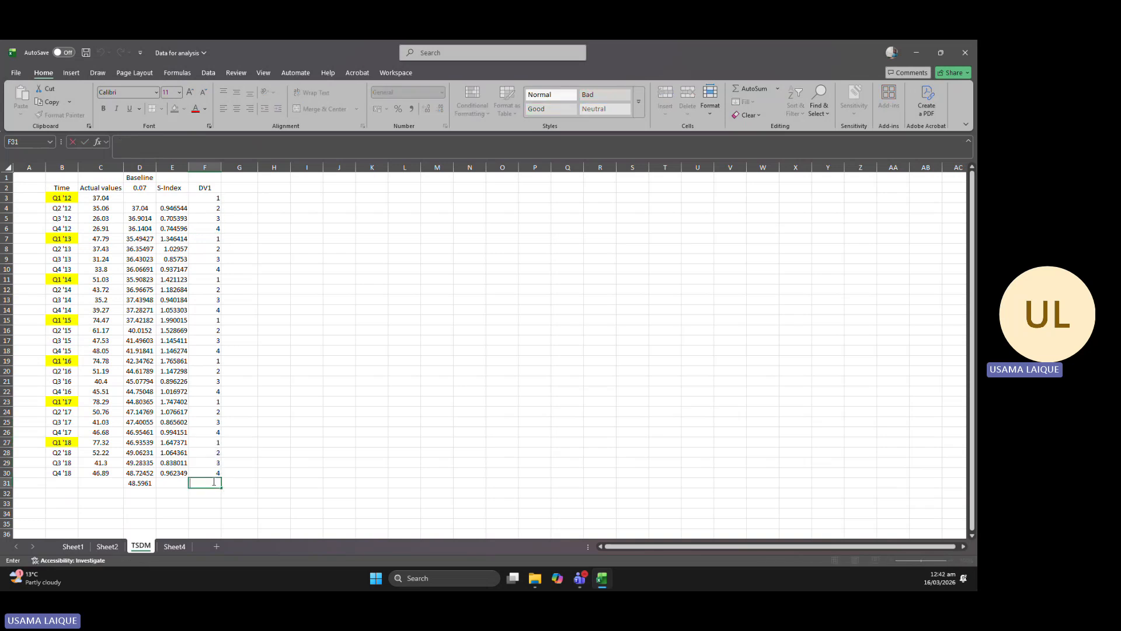
key(Escape)
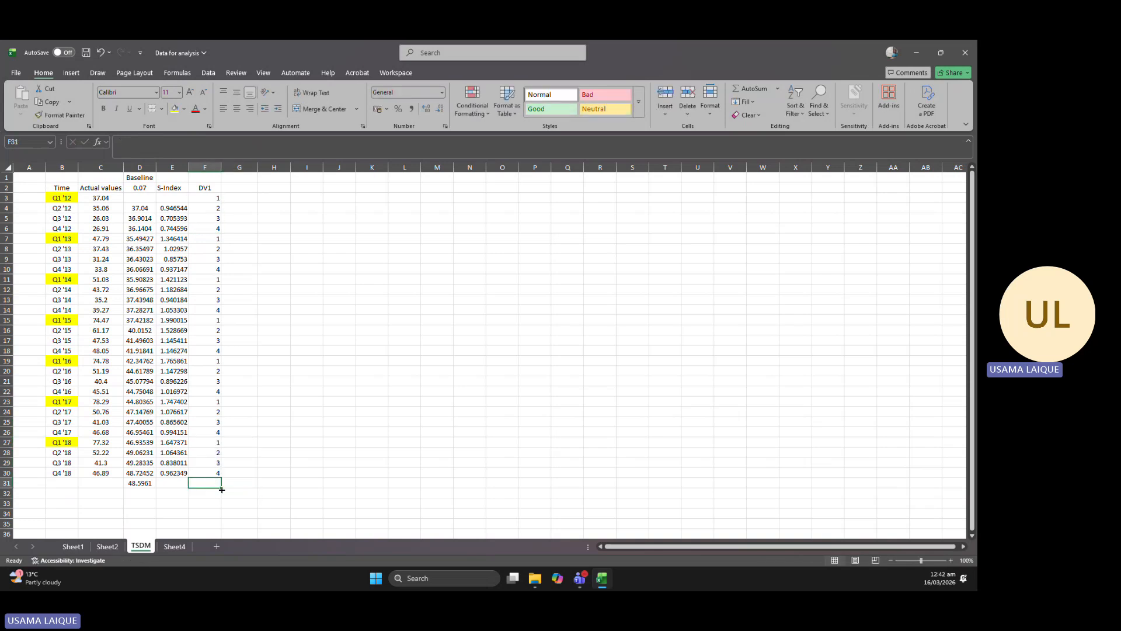
Copy the quarter number of Q1 '18 from F27 into F31 beside the extra baseline value.
click(216, 442)
key(ctrl+c)
click(210, 483)
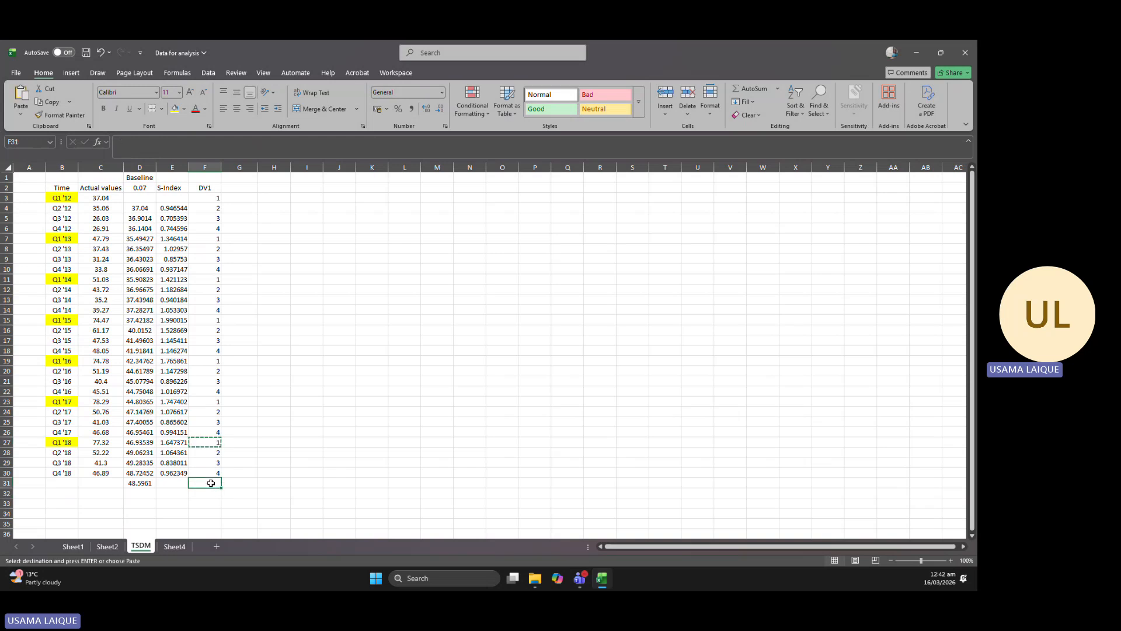
key(ctrl+v)
click(303, 461)
click(274, 288)
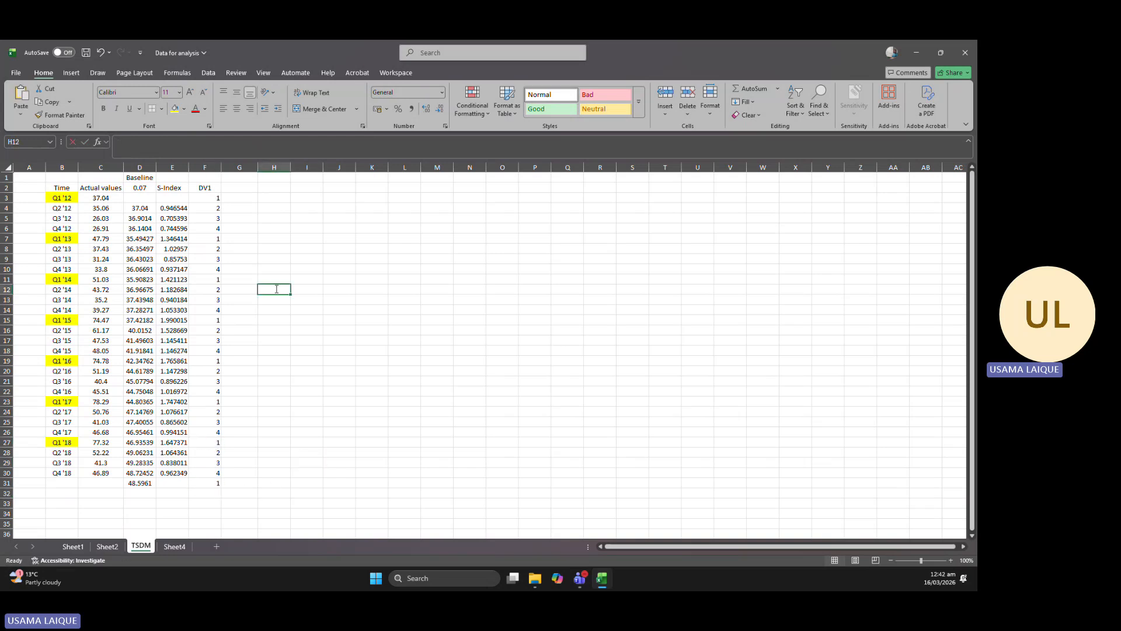
Enter the header Average SI in G2 next to the DV1 column.
click(240, 187)
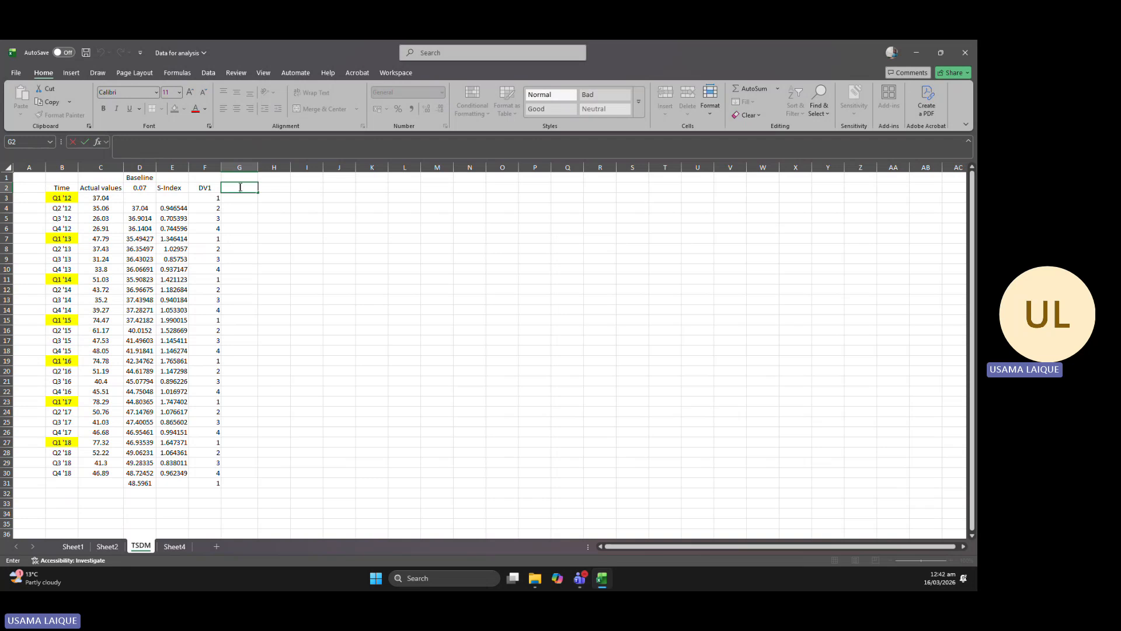
text(Average SI)
click(303, 226)
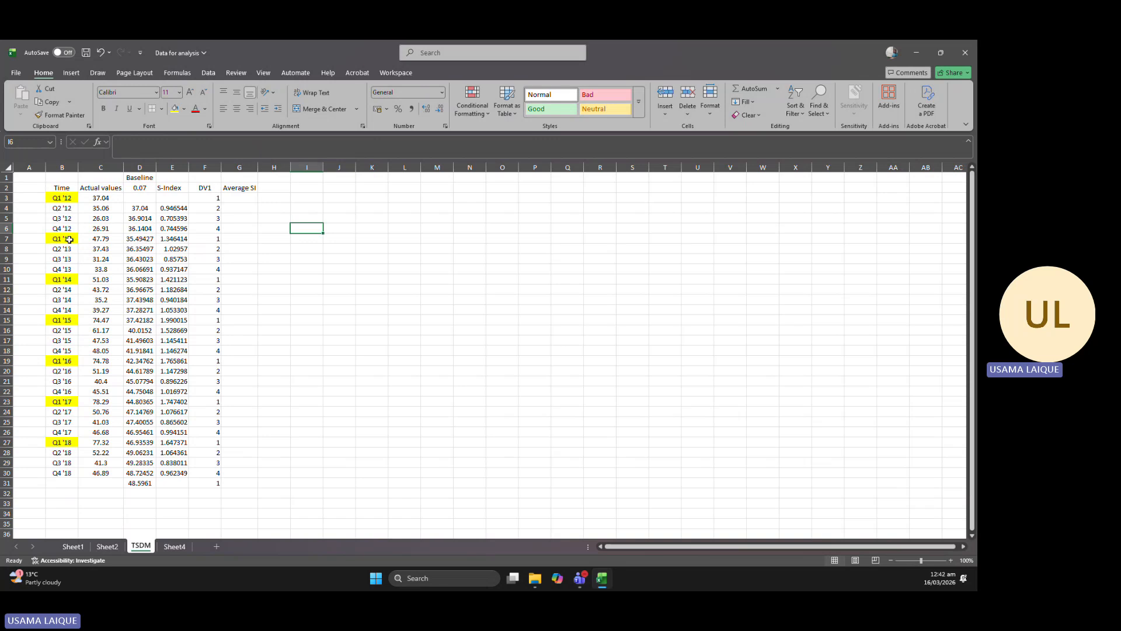
Apply All Borders to cell I6 and to the empty range Z3:AA8.
click(162, 108)
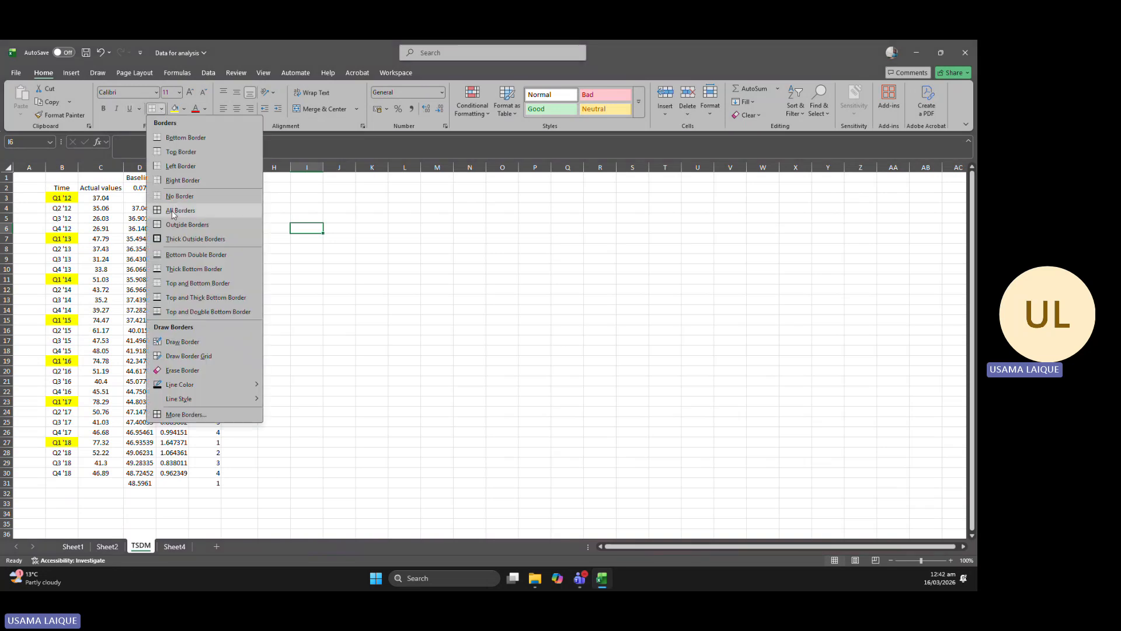
click(172, 212)
drag(859, 198, 886, 250)
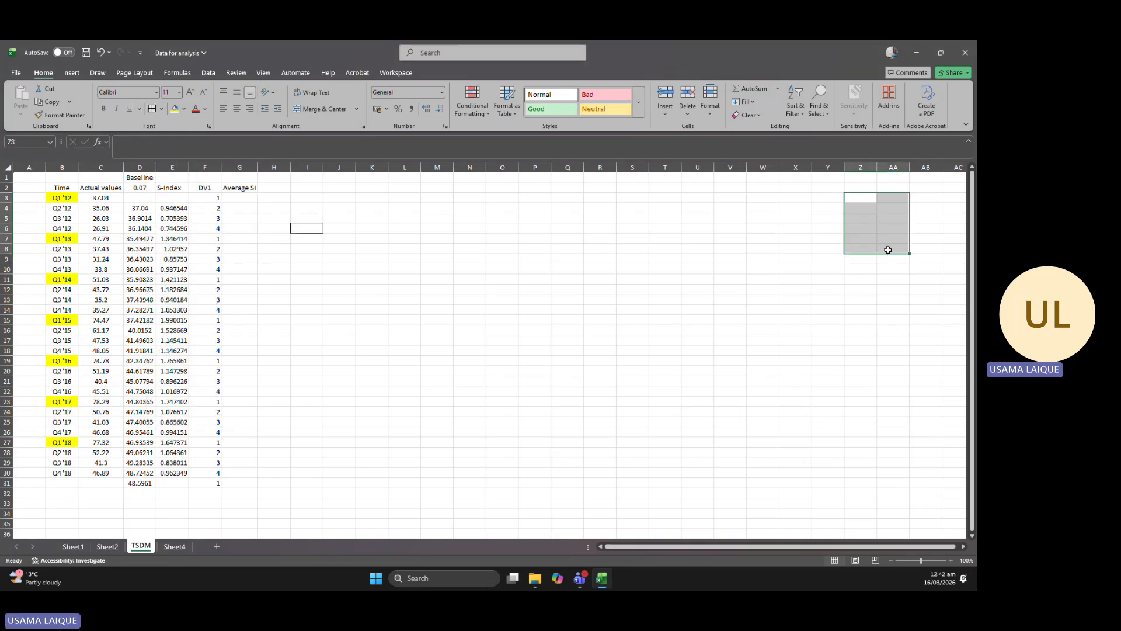
click(156, 111)
click(172, 211)
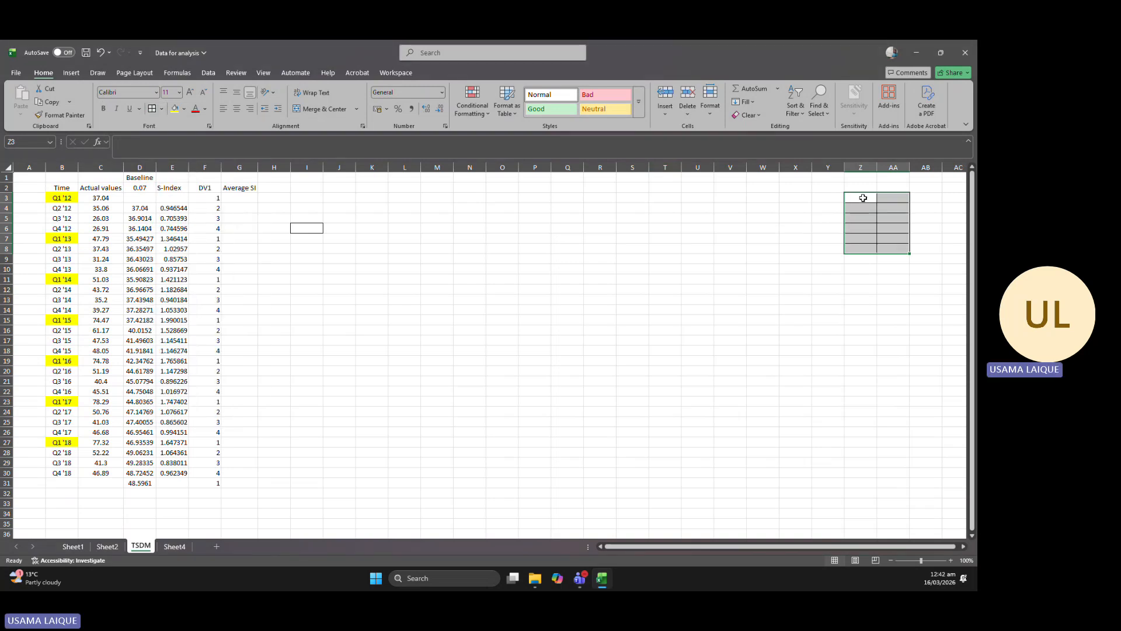
Enter the headers Q in Z3 and ASI in AA3 of the bordered table.
double_click(864, 198)
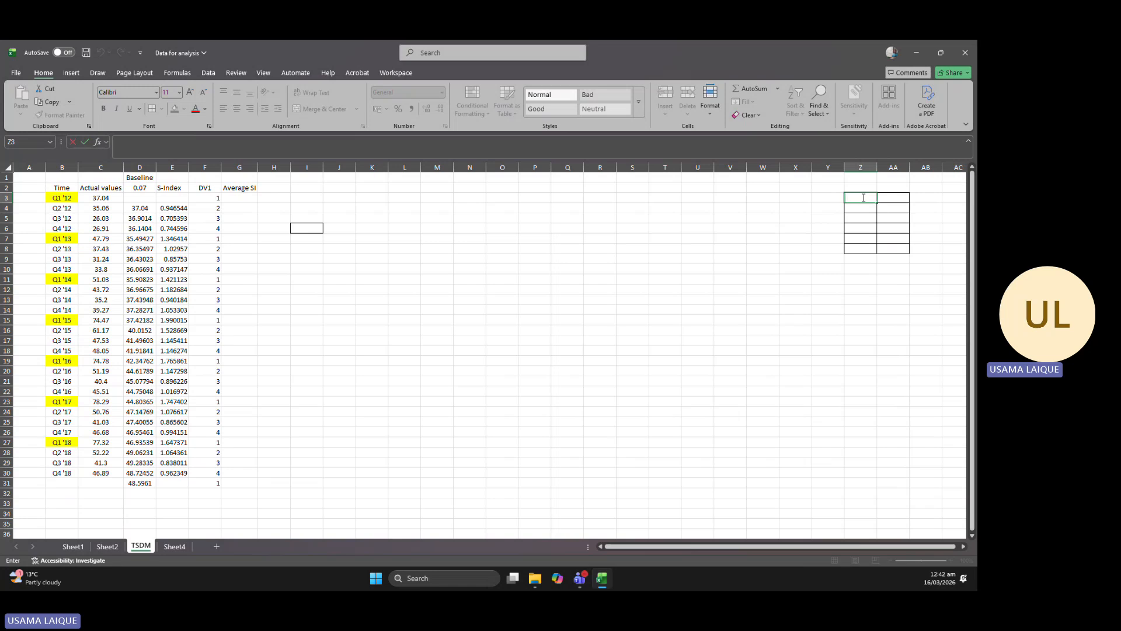
text(Q)
double_click(887, 197)
text(AS)
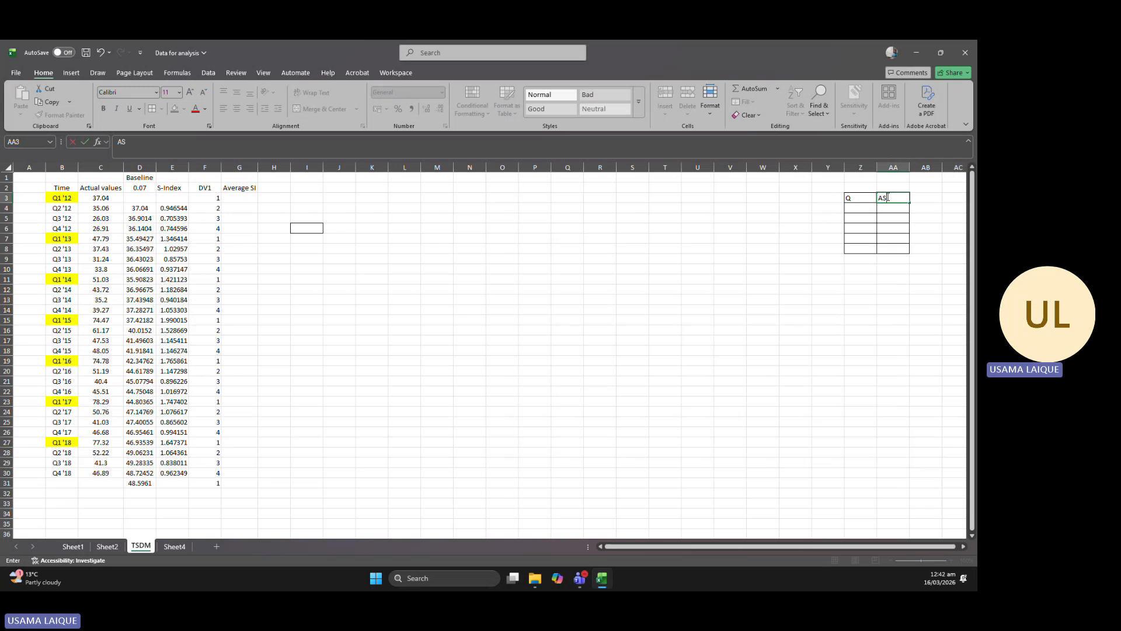
text(I)
List quarters 1 to 4 in Z4:Z7 and center the contents of the table Z3:AA8.
double_click(862, 207)
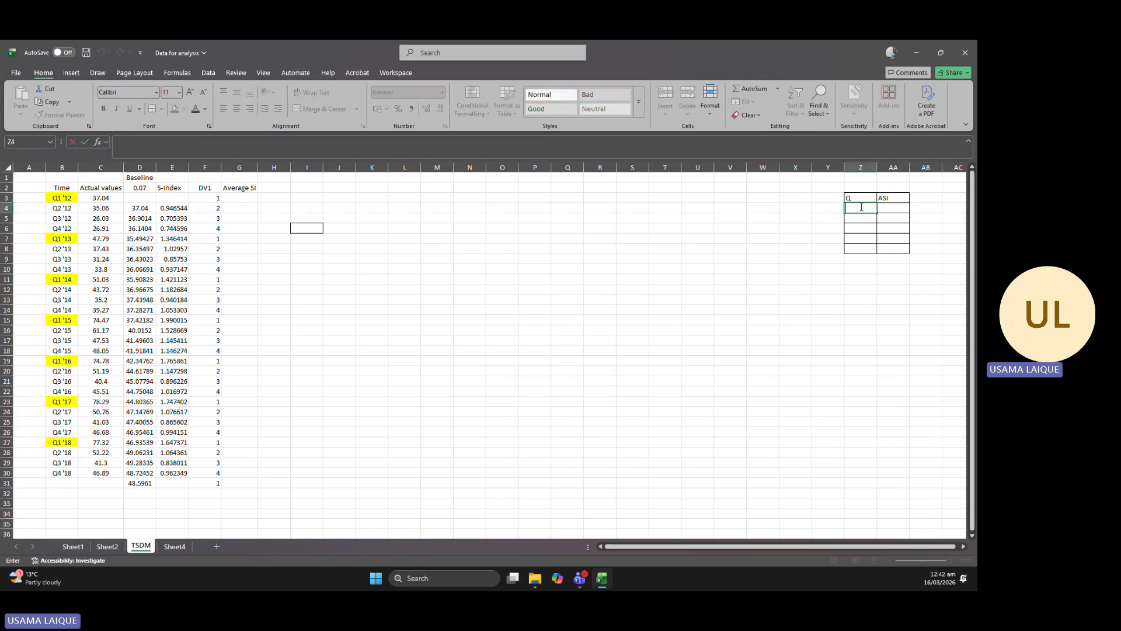
click(862, 218)
text(2)
click(867, 228)
text(3)
click(859, 239)
text(4)
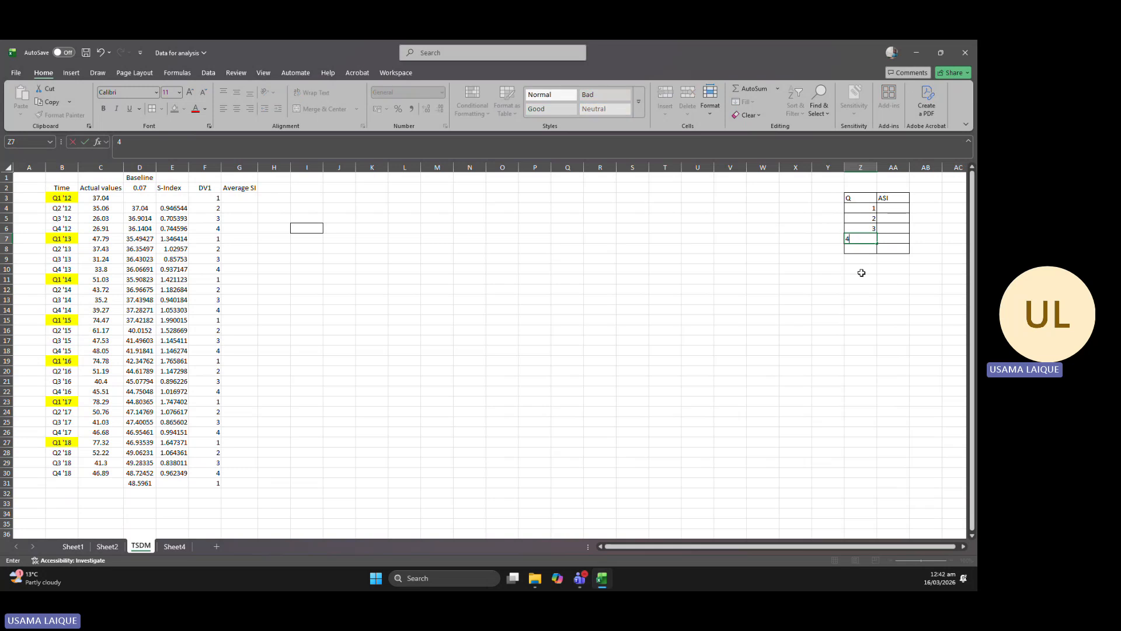
click(860, 268)
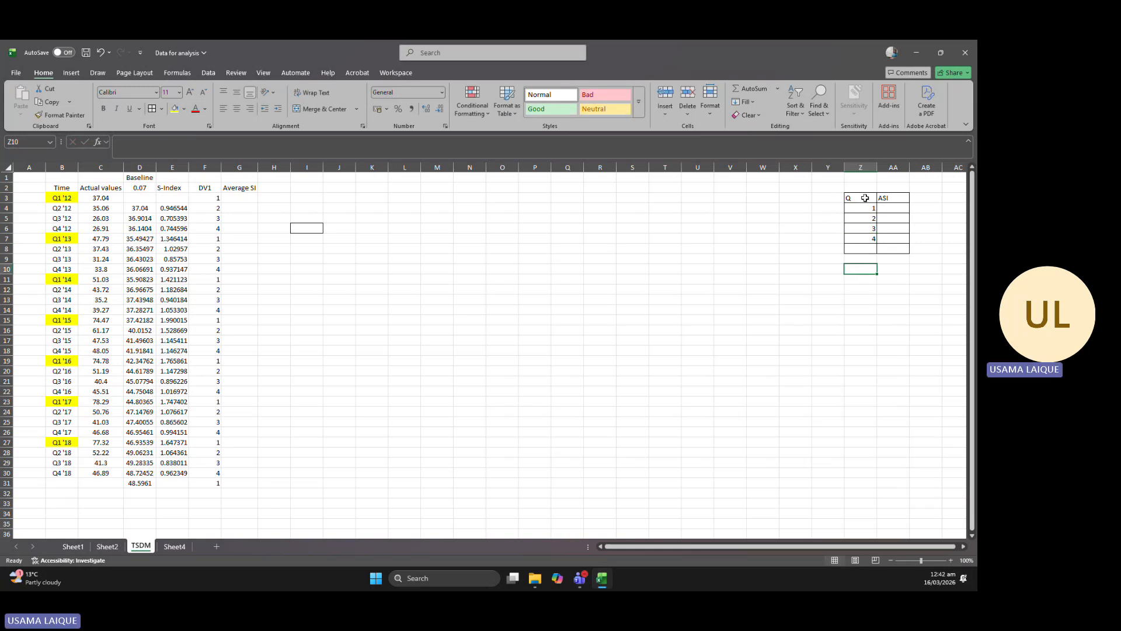
drag(856, 198, 896, 249)
click(236, 111)
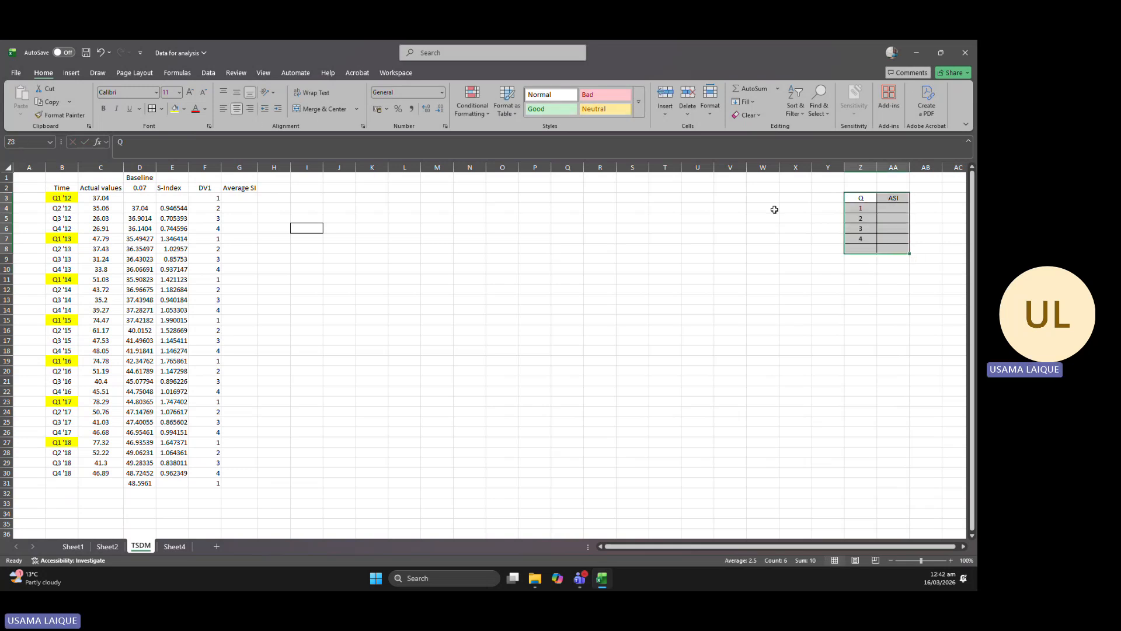
Start an AVERAGEIF formula in AA4 with range F3:F30 and quarter cell Z4 as the criterion.
double_click(907, 212)
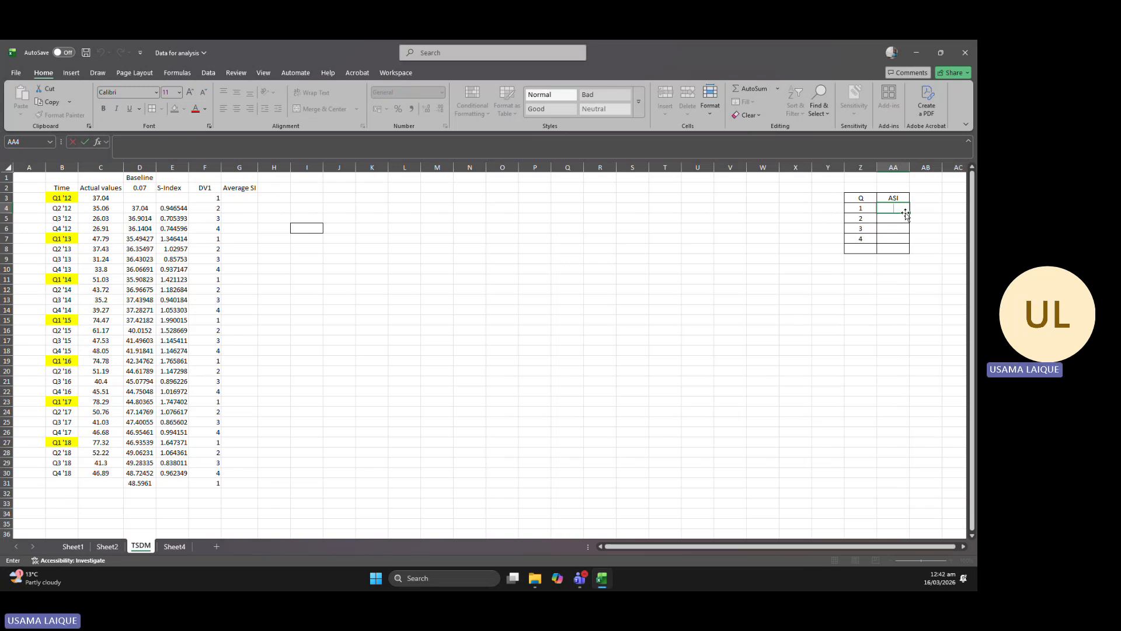
text(=average)
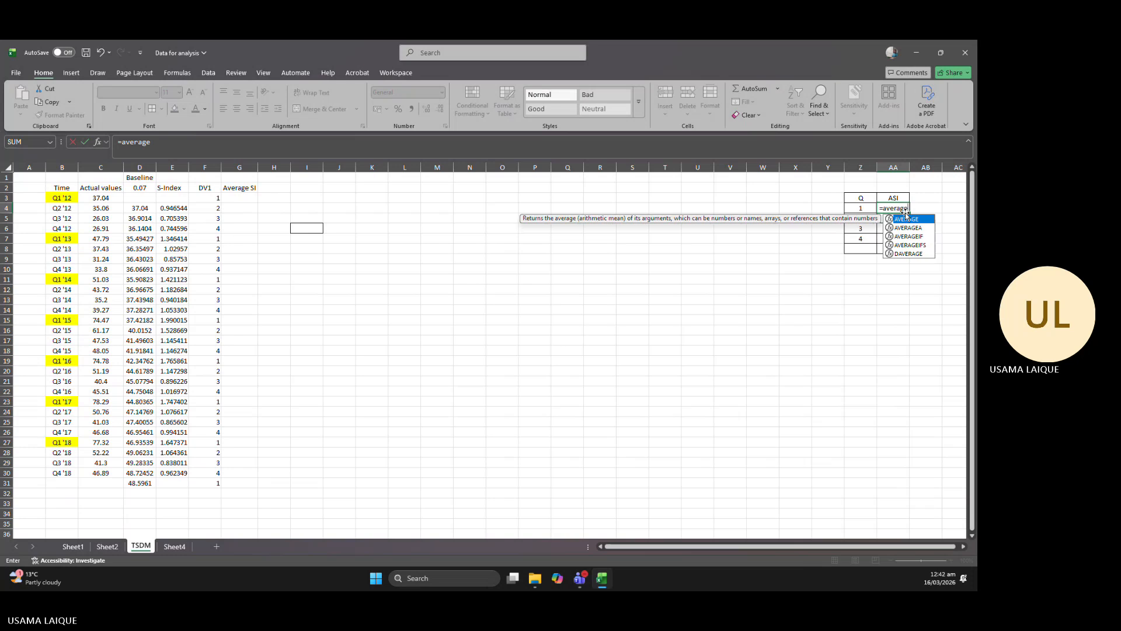
text(if)
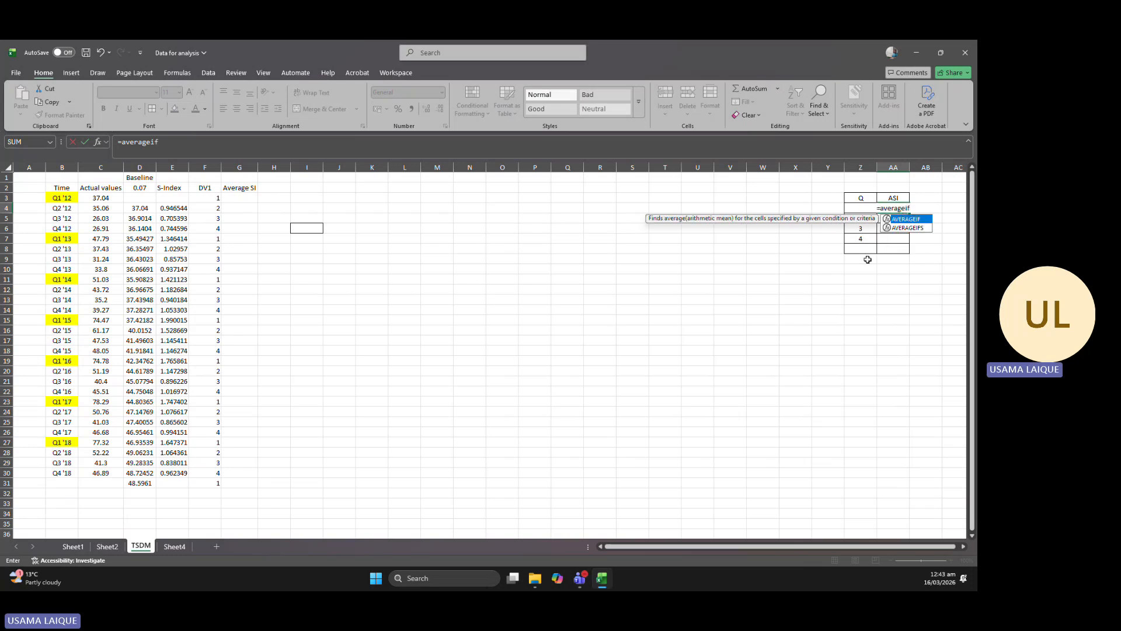
double_click(908, 219)
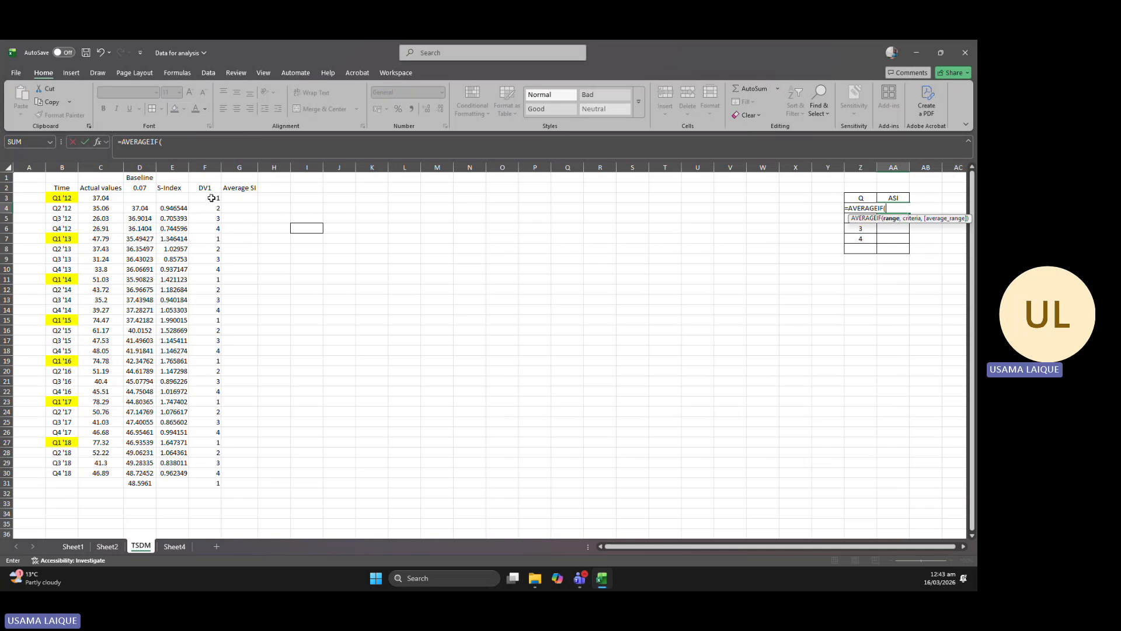
drag(211, 198, 206, 474)
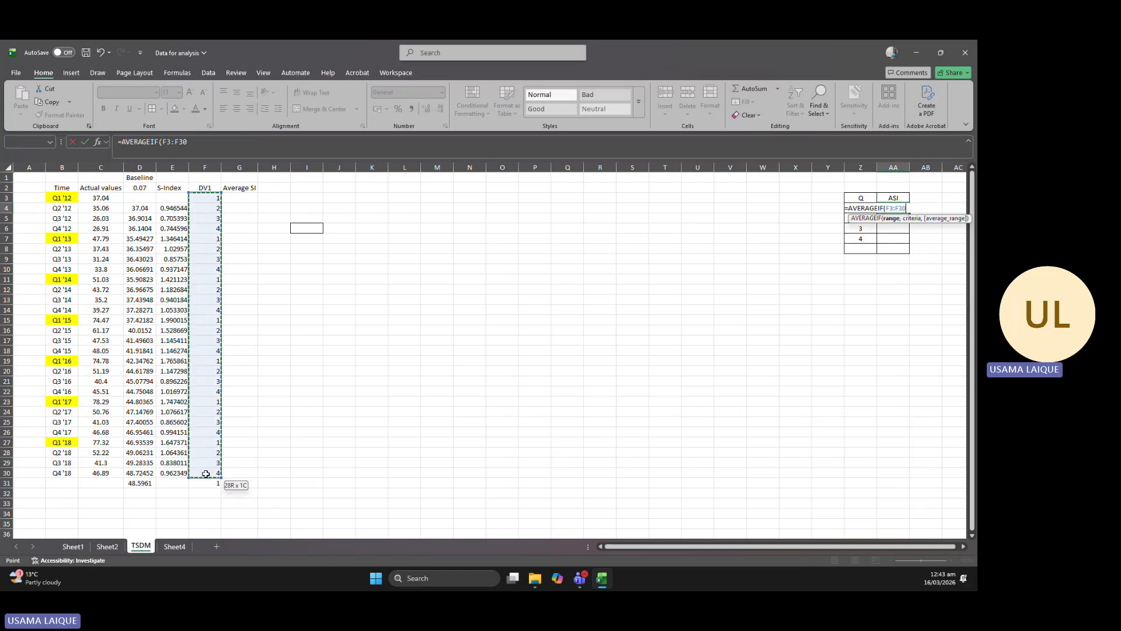
text(,)
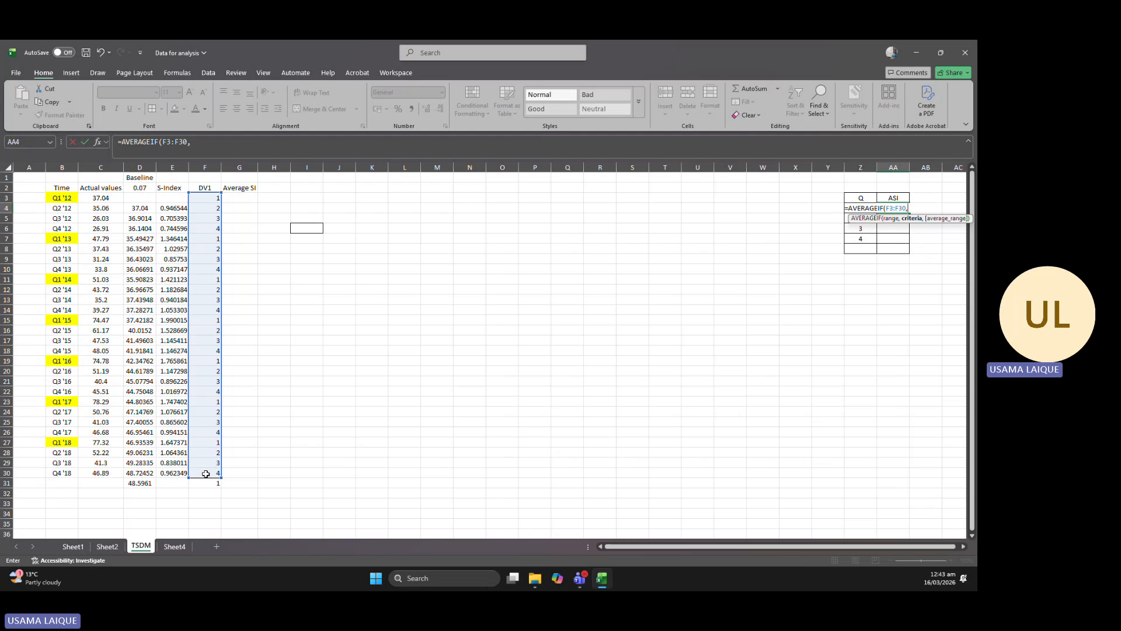
key(Left)
Make the formula's range absolute as $F$3:$F$30, add $E$3:$E$30 as the average range, and complete the AA4 formula.
click(892, 208)
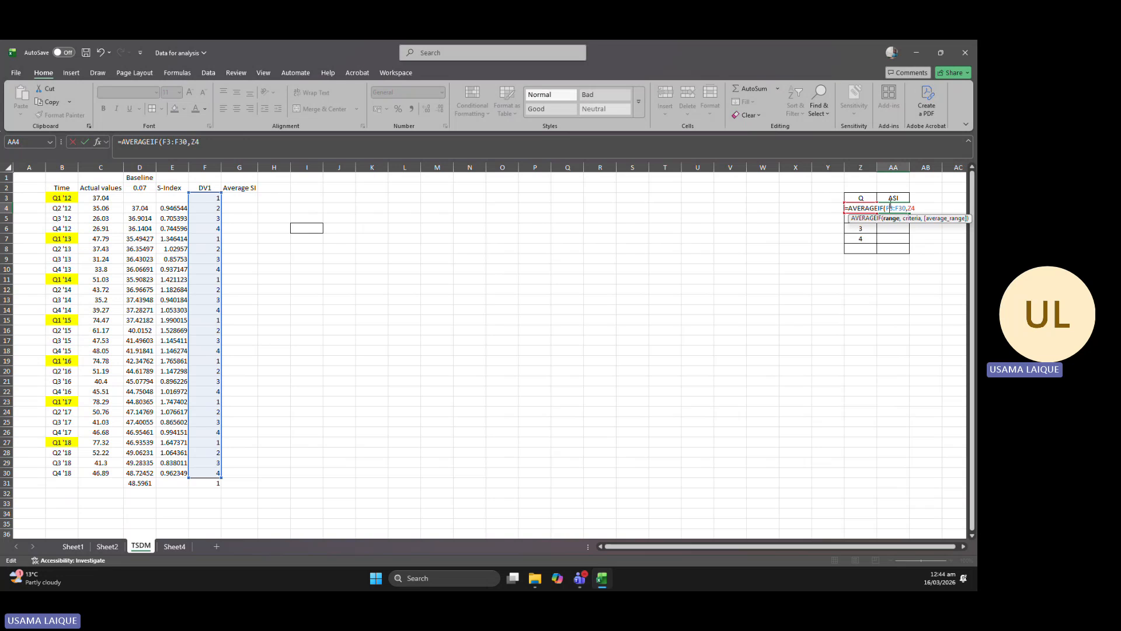
key(F4)
click(935, 208)
text(,)
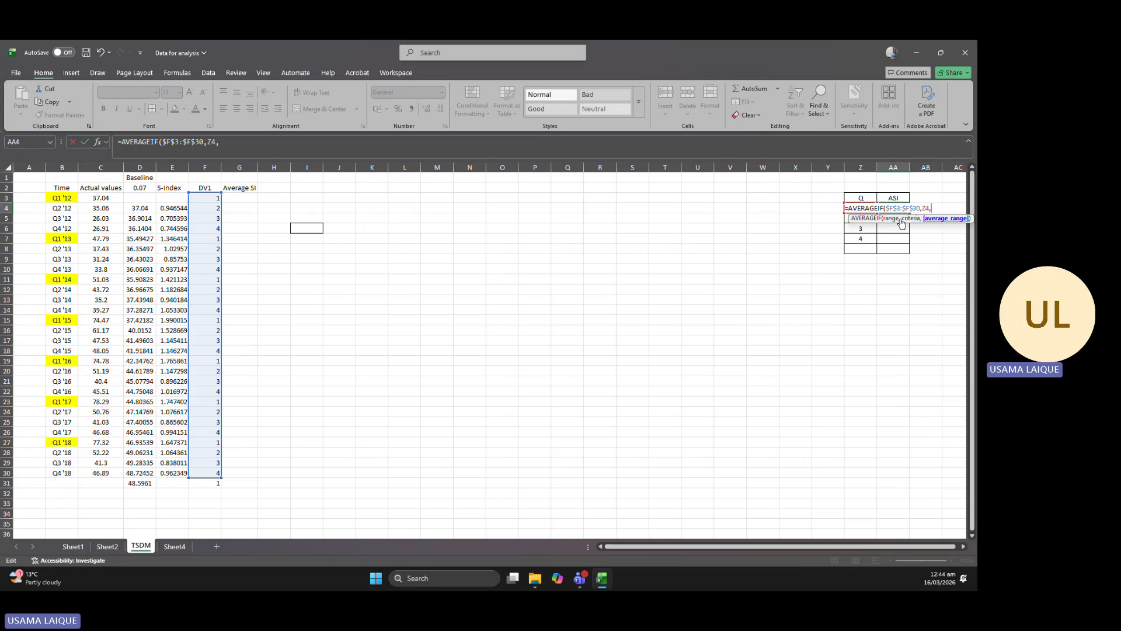
click(177, 198)
drag(176, 199, 178, 475)
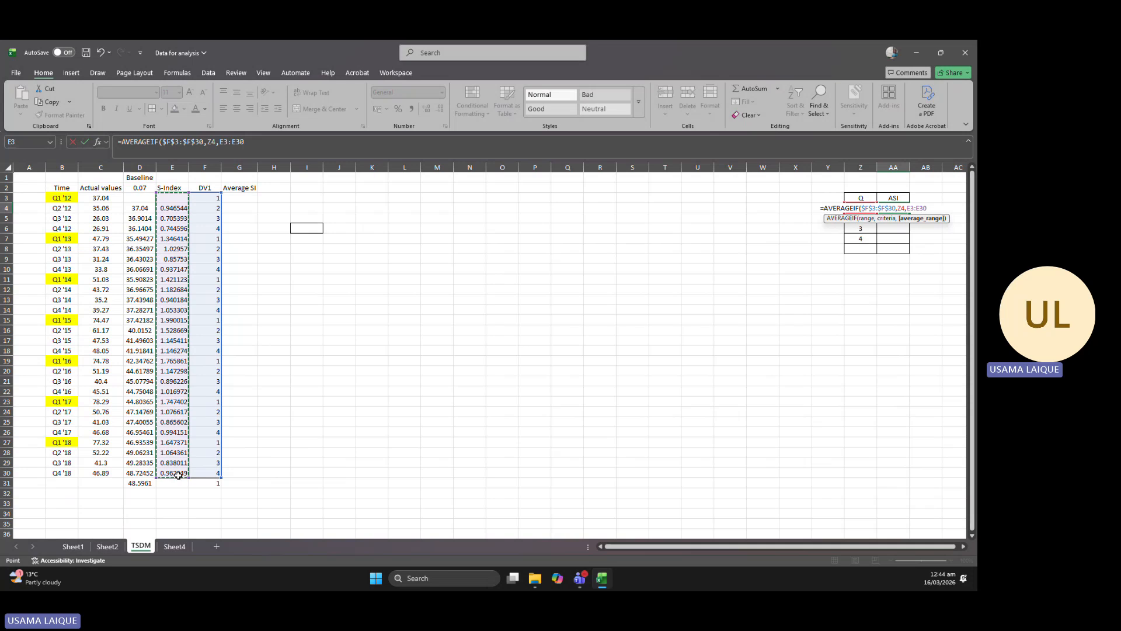
key(F4)
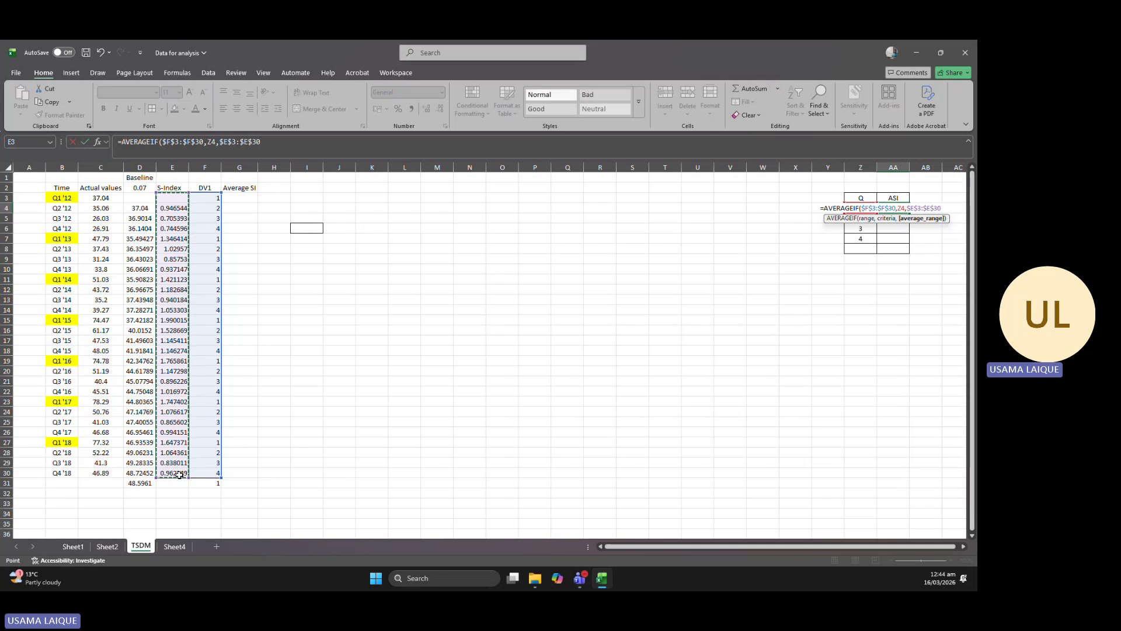
text())
key(Return)
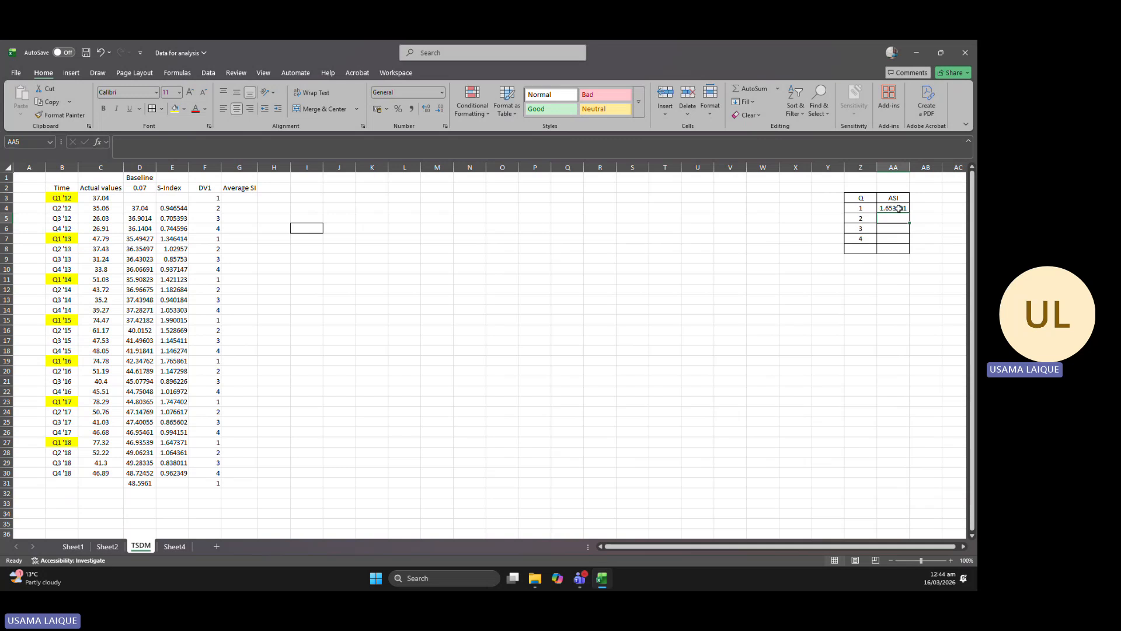
Fill the AVERAGEIF formula from AA4 down to AA7 and check the copied formulas.
click(899, 209)
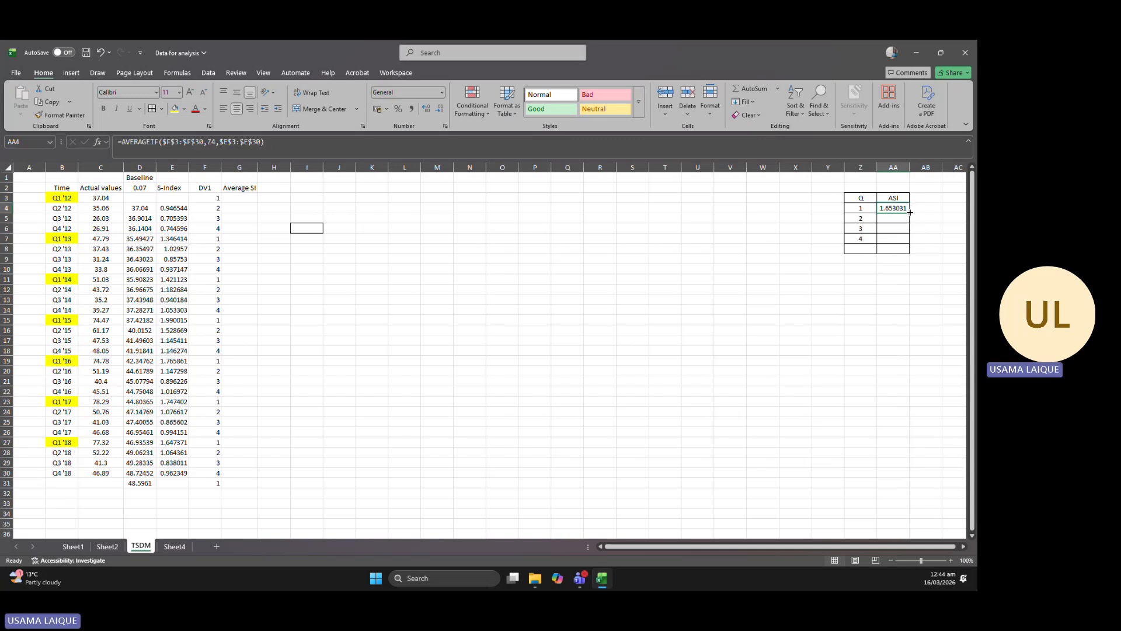
drag(910, 213, 891, 237)
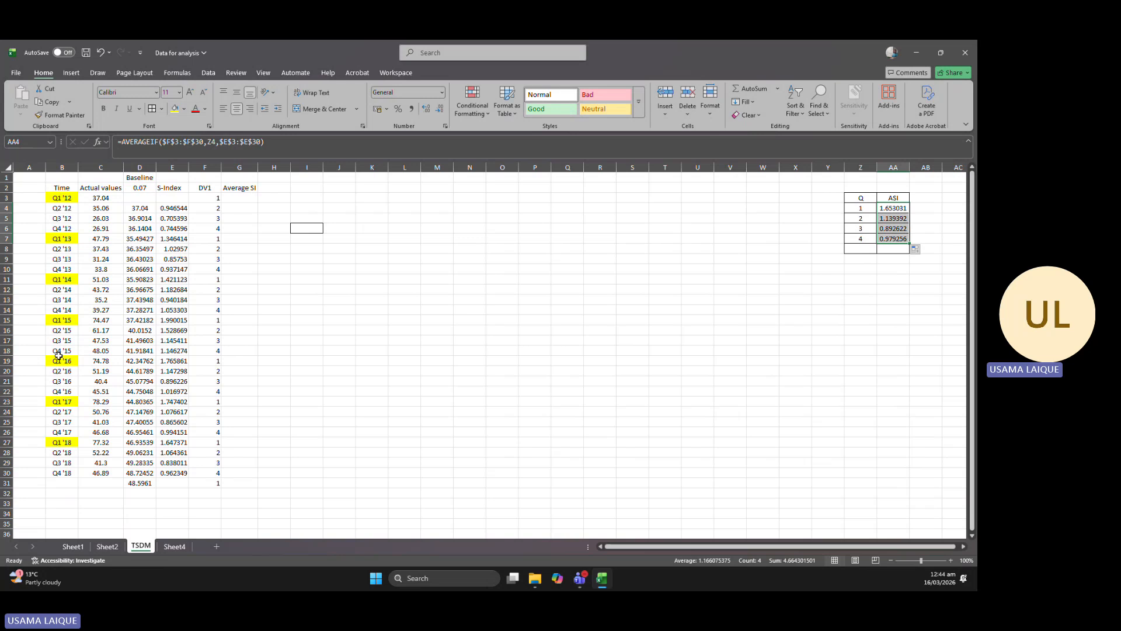
click(897, 208)
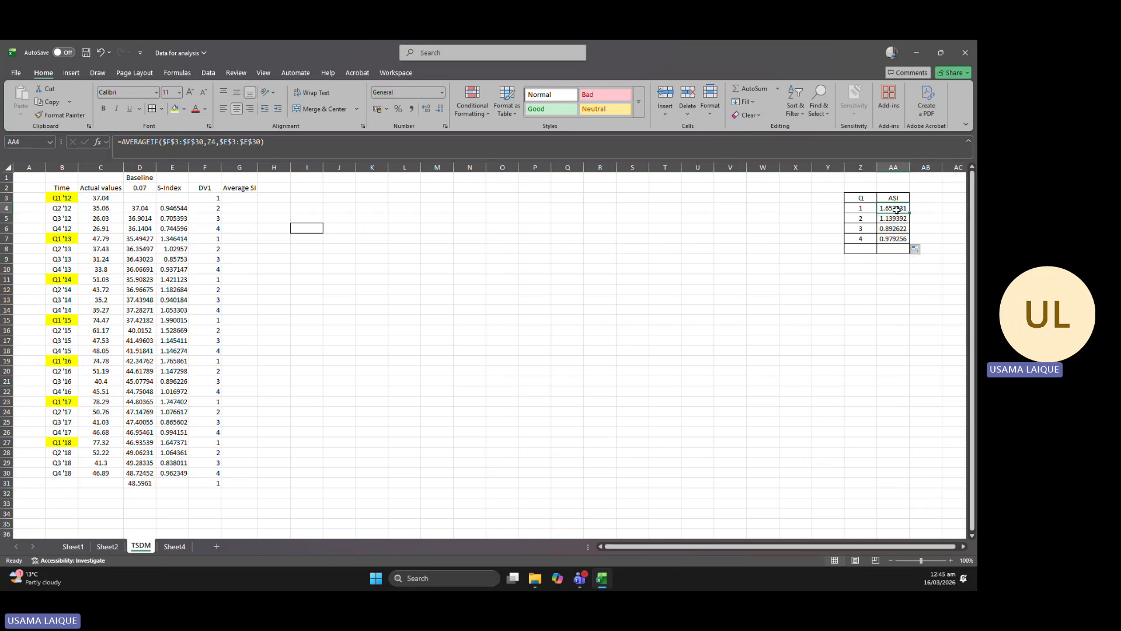
click(894, 220)
click(895, 239)
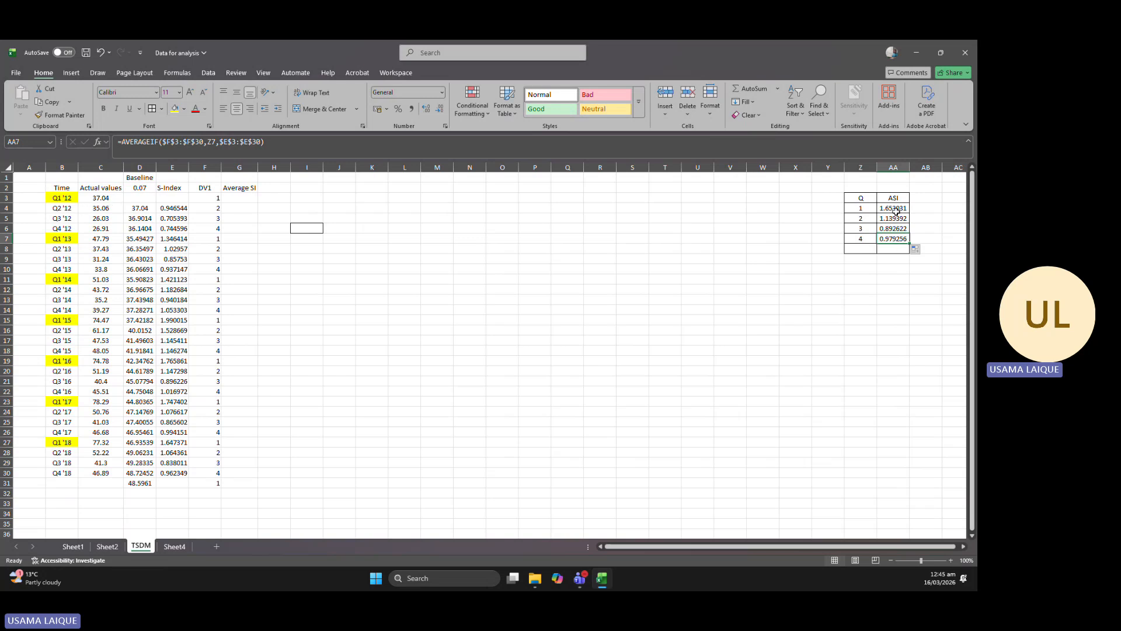
Copy the four ASI results in AA4:AA7 and paste them as values into the Average SI column from G3.
drag(891, 208, 892, 238)
key(ctrl+c)
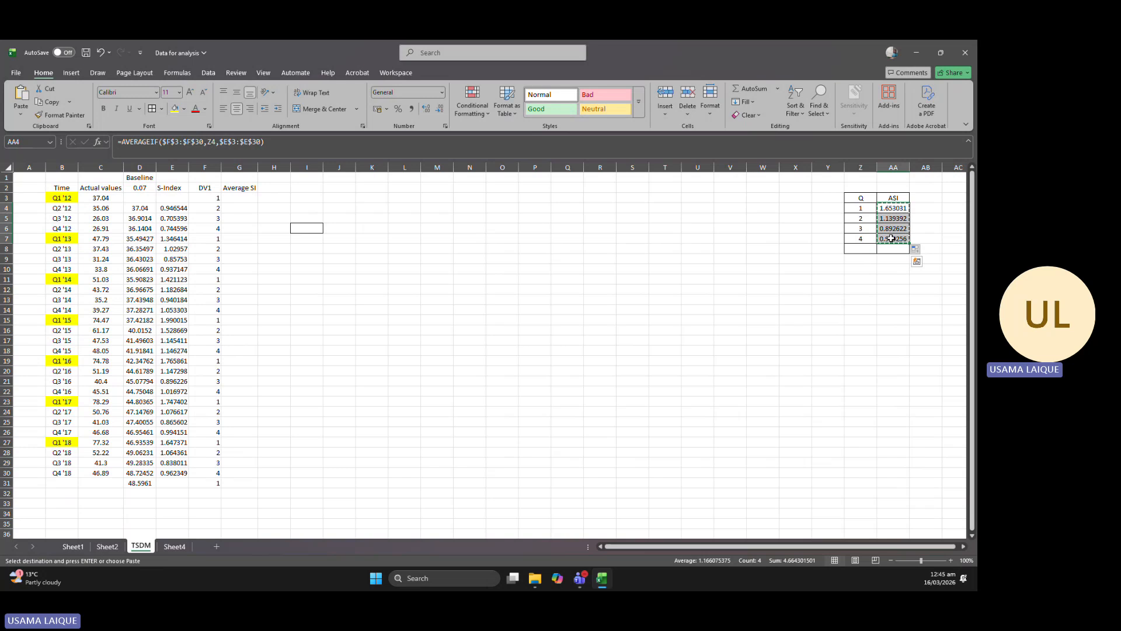
right_click(242, 198)
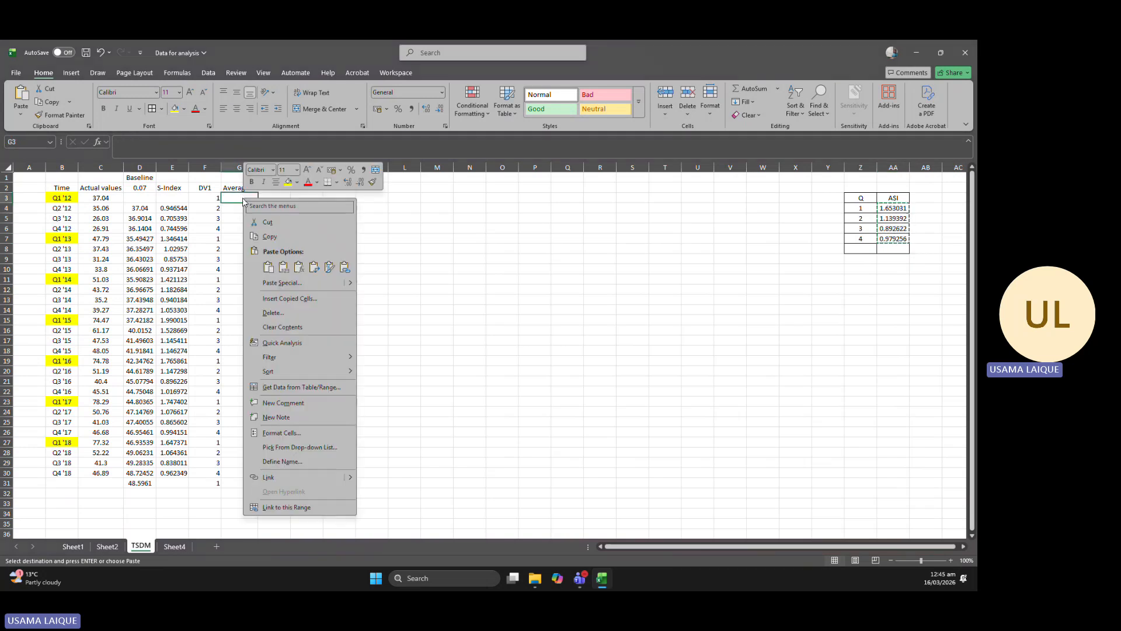
click(284, 267)
Paste the copied ASI block repeatedly down the Average SI column, starting at G7, G11, G15, G19, G23 and G27.
click(238, 240)
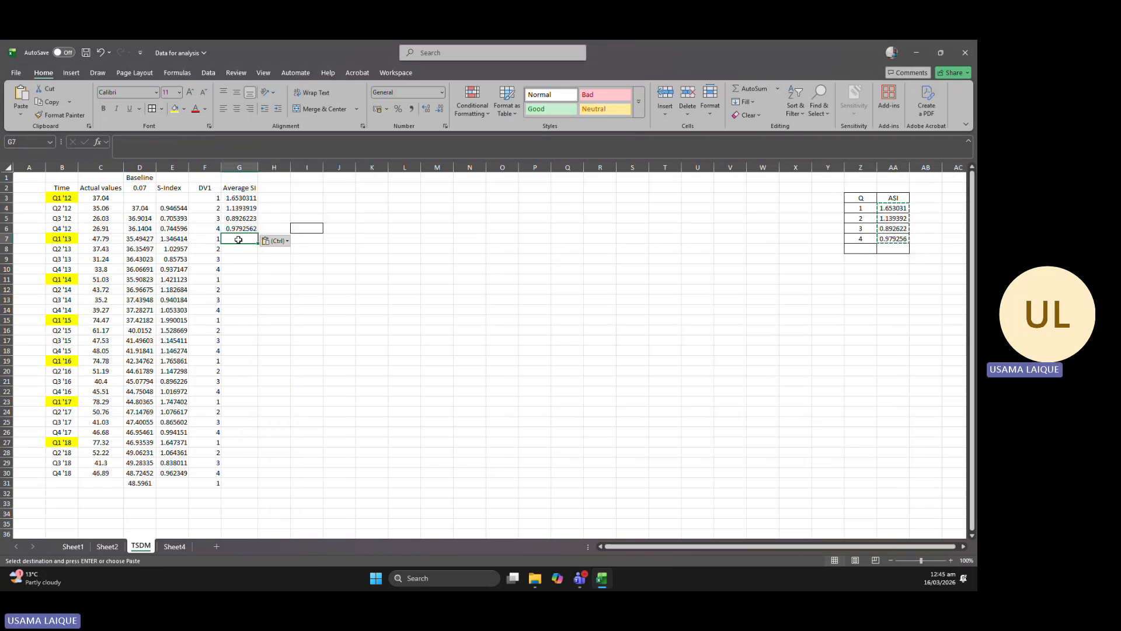
key(ctrl+v)
click(243, 279)
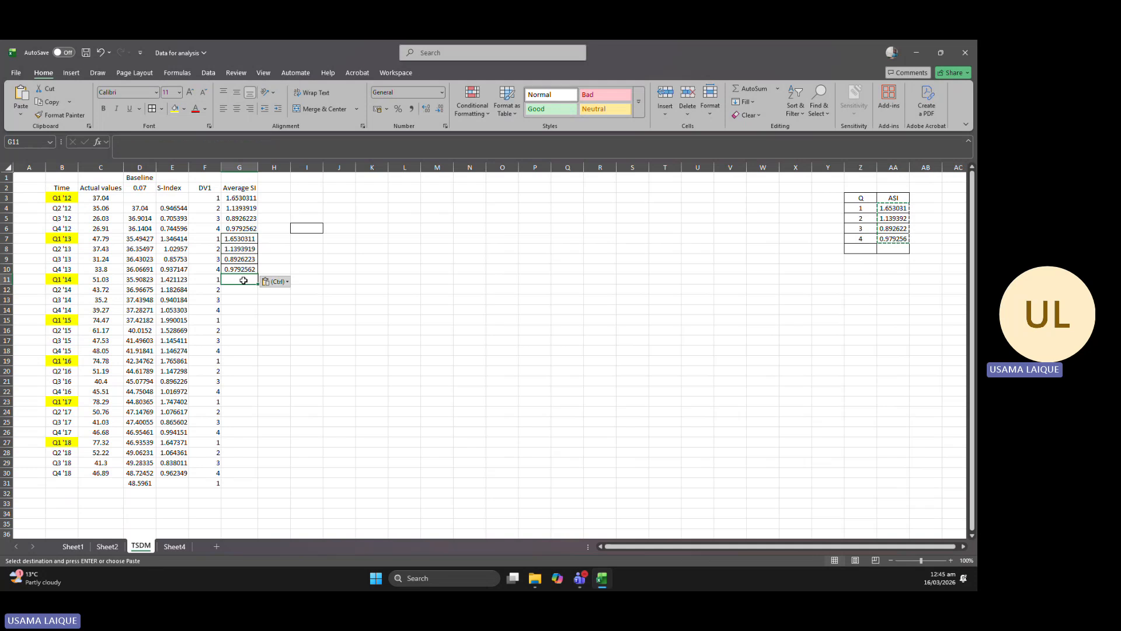
key(ctrl+v)
click(240, 320)
key(ctrl+v)
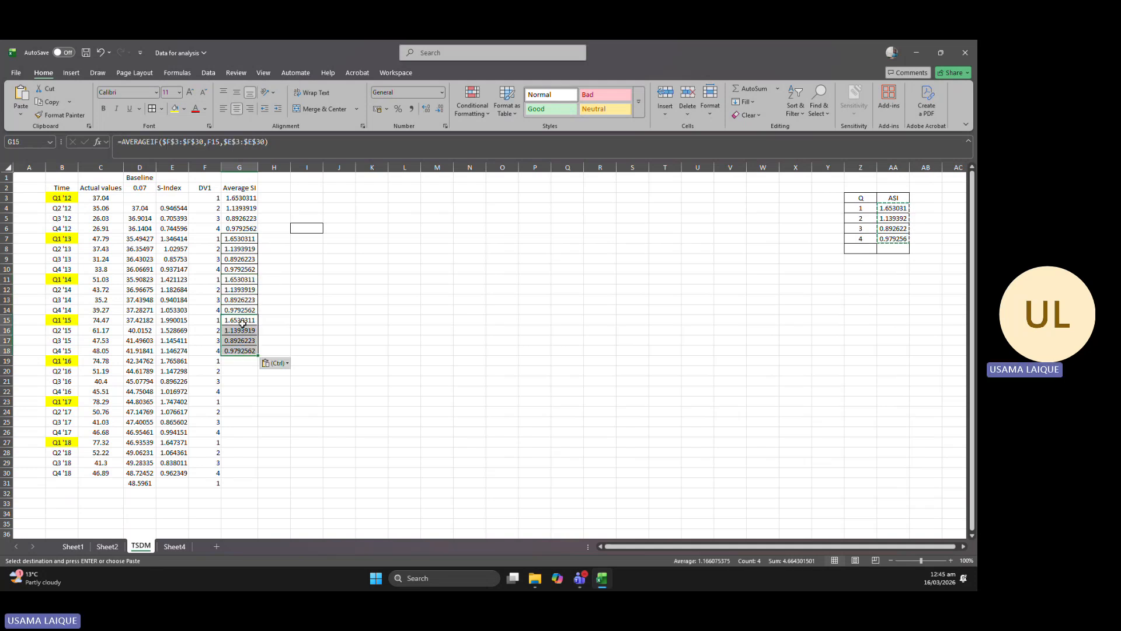
click(245, 361)
key(ctrl+v)
click(237, 403)
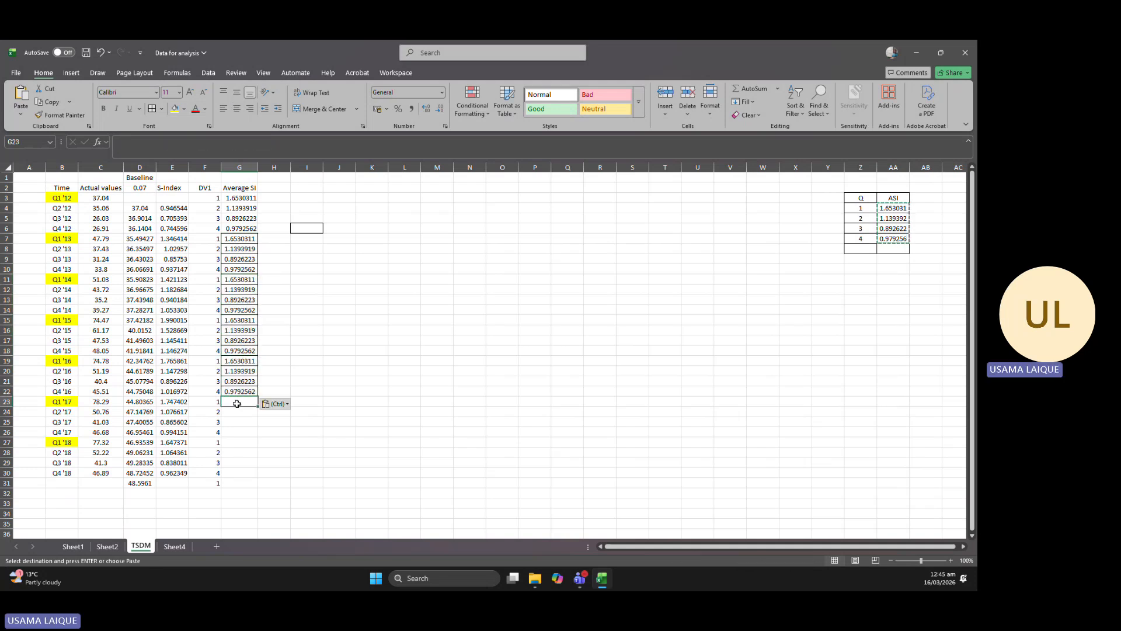
key(ctrl+v)
click(241, 442)
key(ctrl+v)
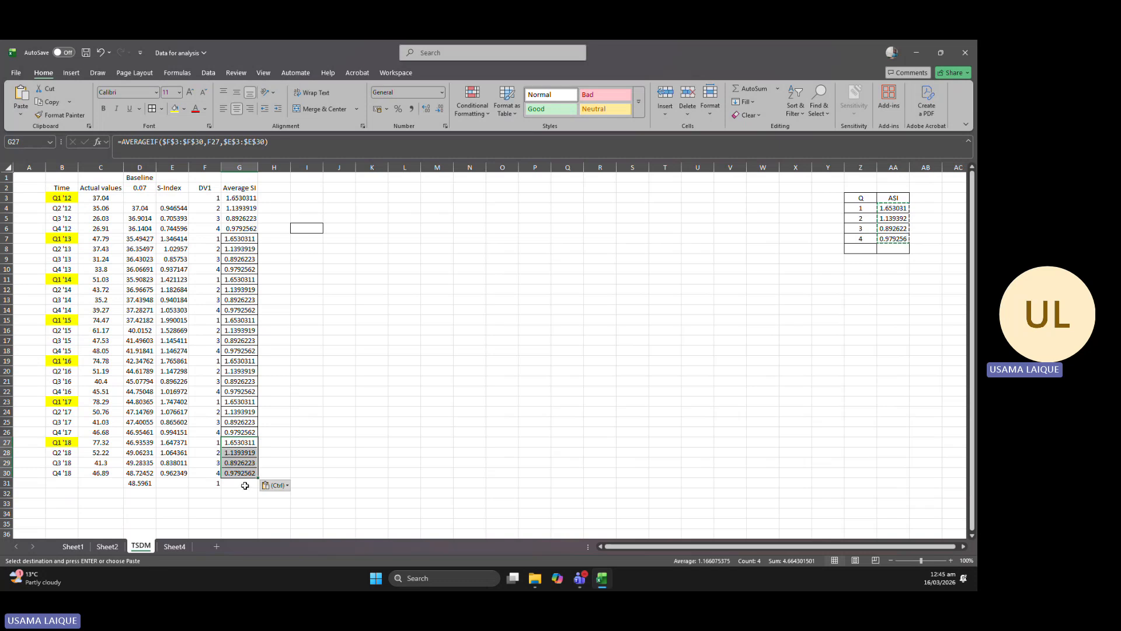
Copy the quarter 1 average seasonal index from G27 into G31.
click(244, 443)
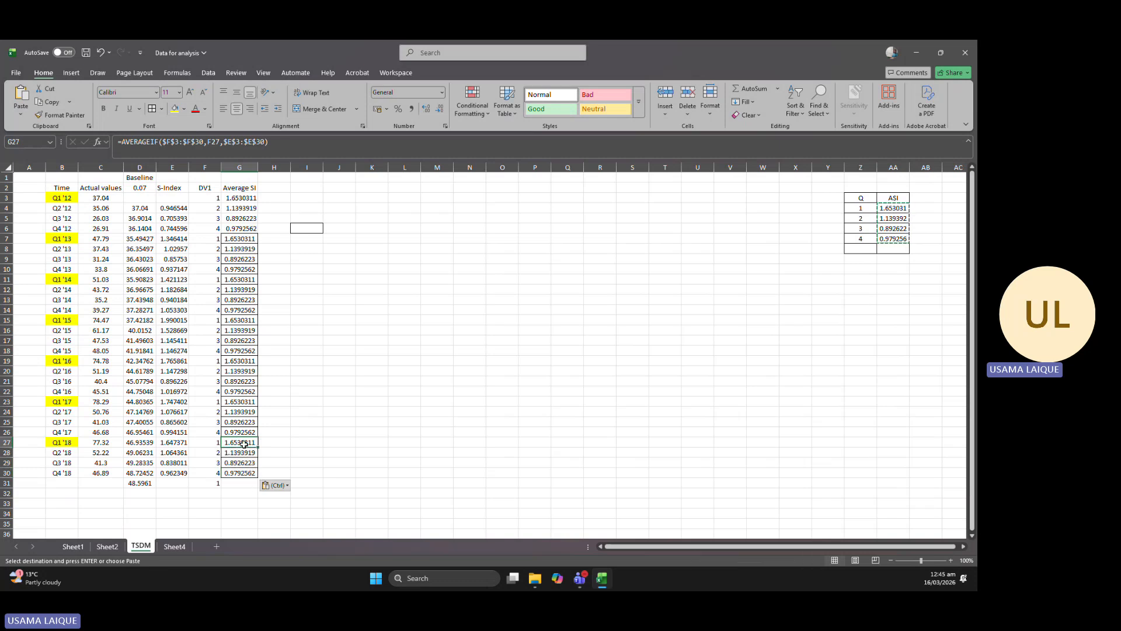
key(ctrl+c)
click(246, 482)
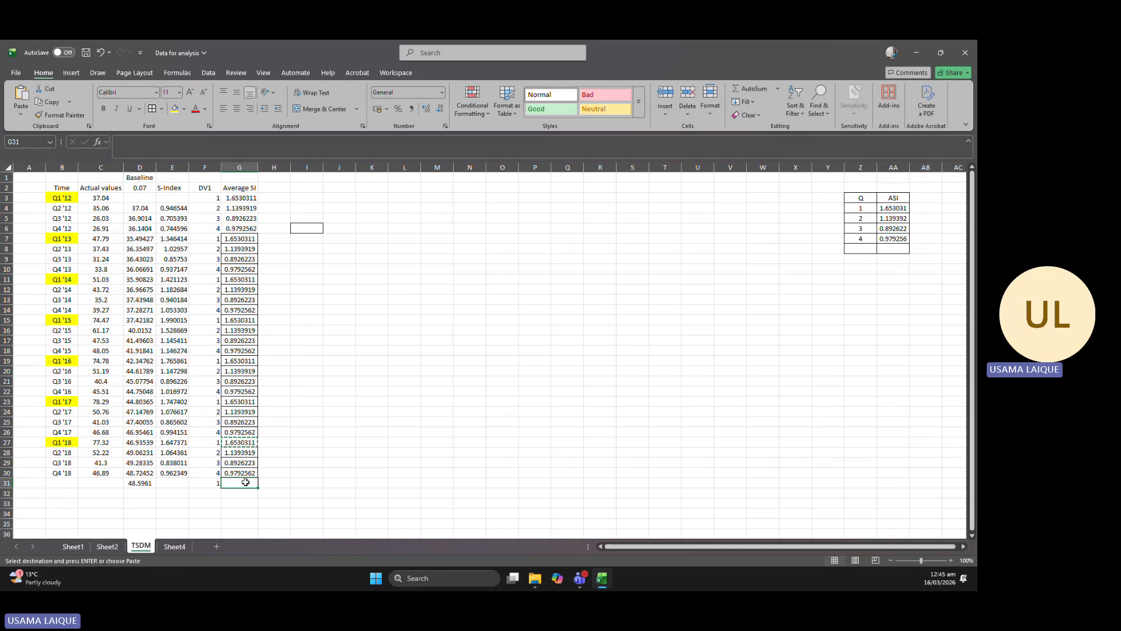
key(ctrl+v)
click(330, 451)
click(355, 349)
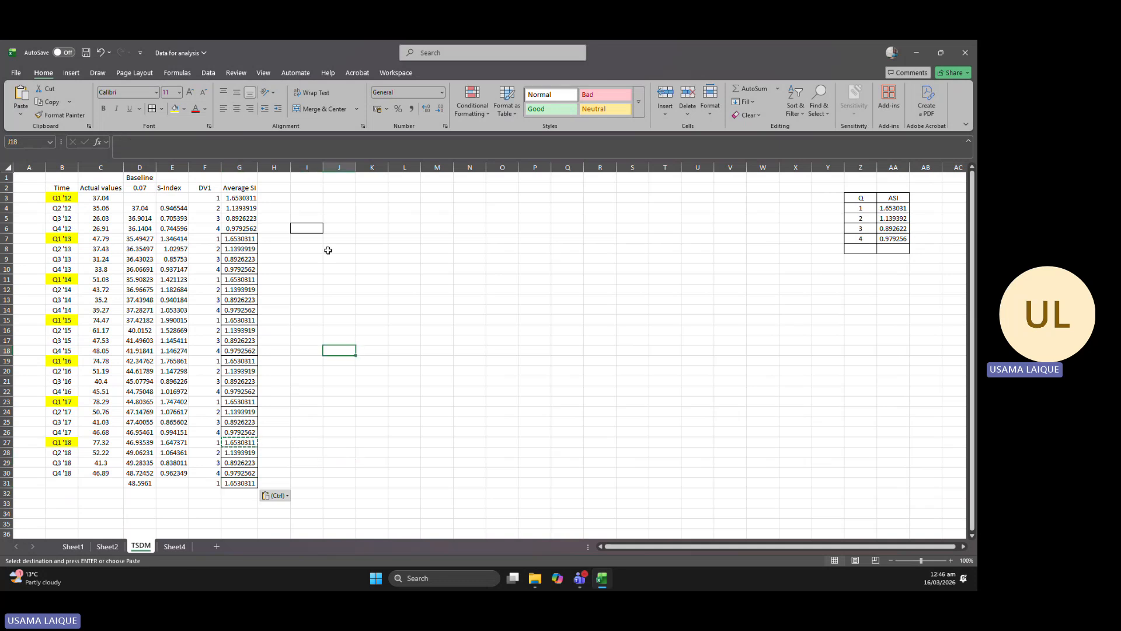
Autofit the width of the Average SI column G.
click(289, 187)
double_click(254, 165)
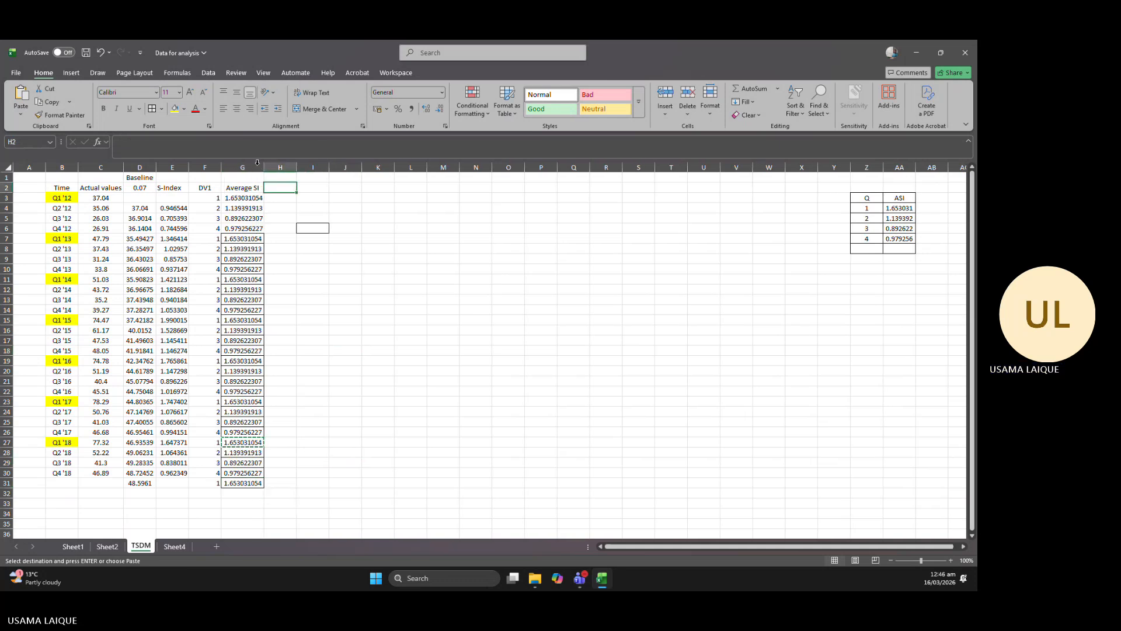
click(318, 316)
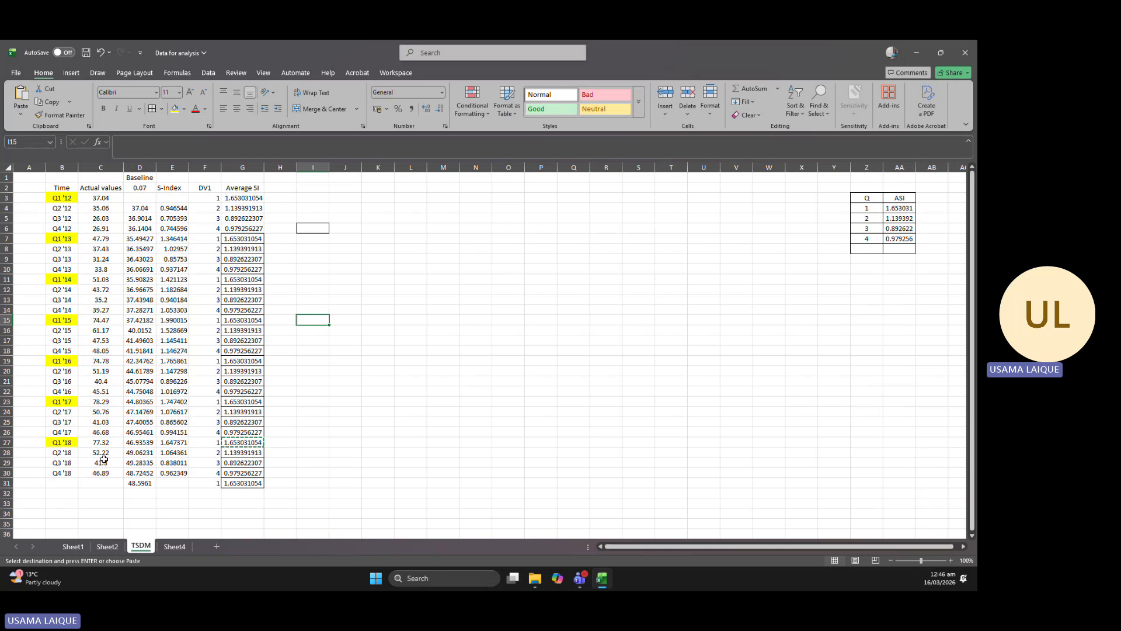
Plot the actual values in C2:C30 as a 2-D line chart to view their seasonality, and delete the chart.
drag(103, 190, 111, 474)
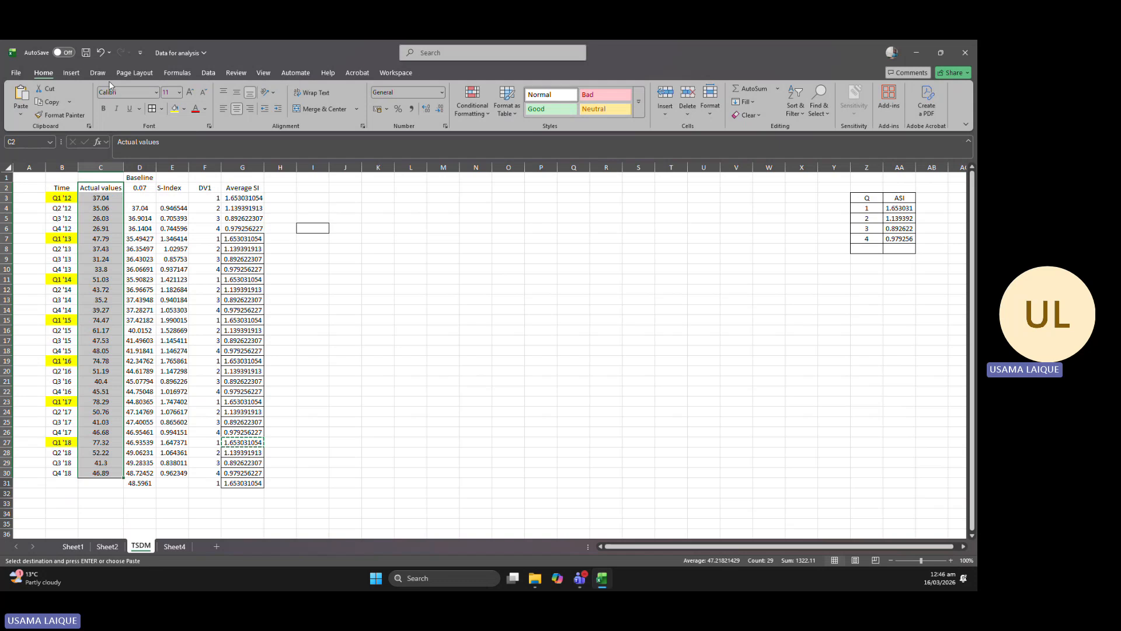
click(71, 73)
click(363, 101)
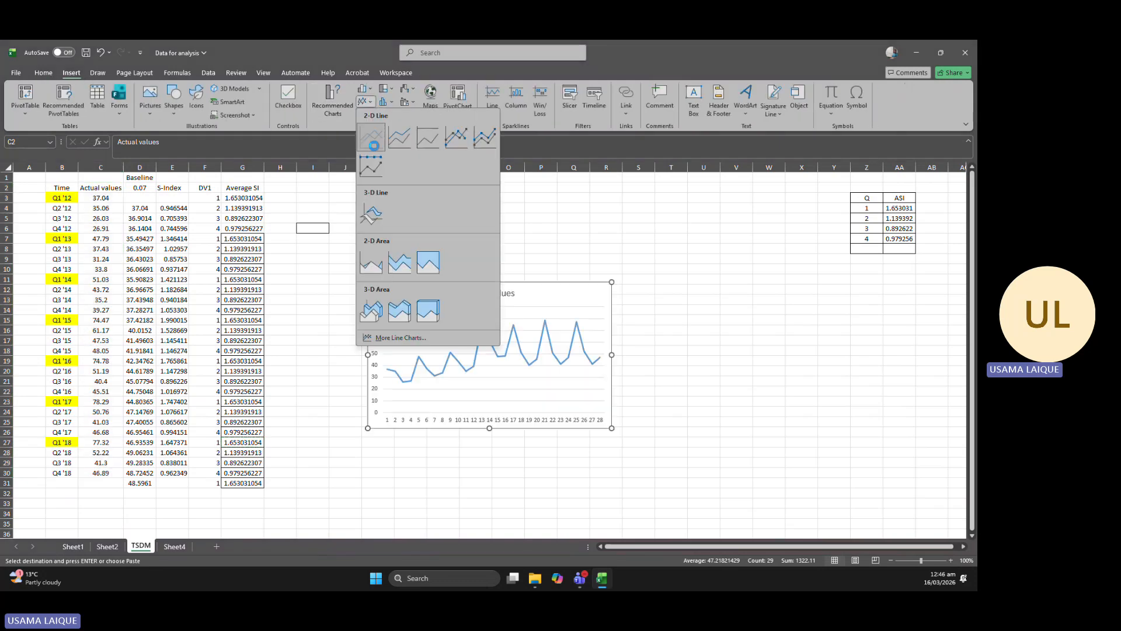
click(374, 145)
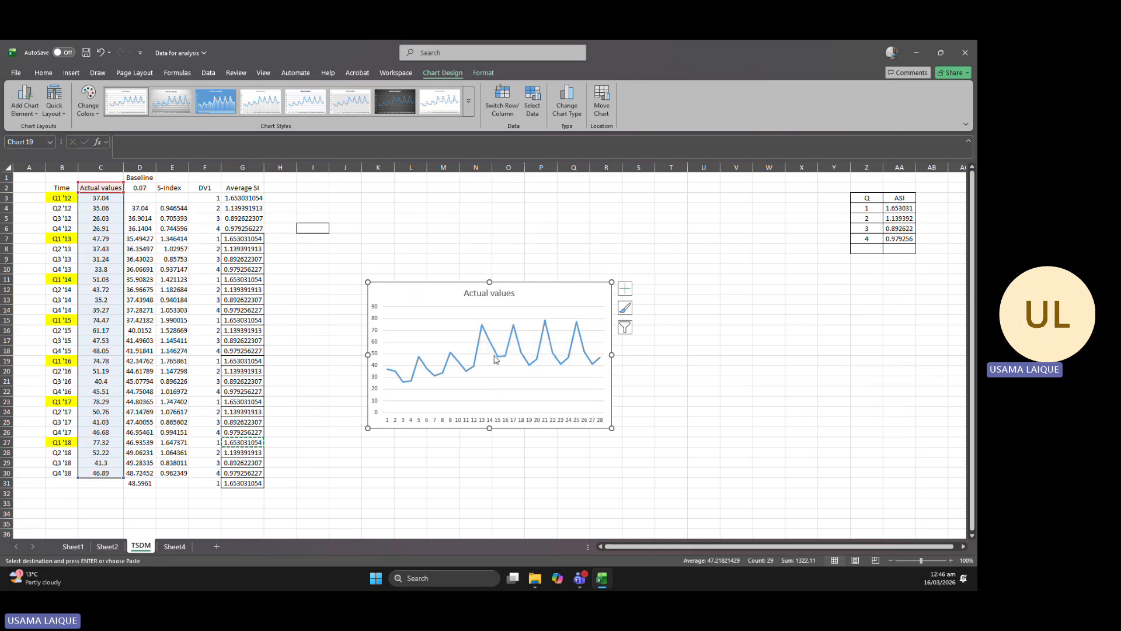
mouse_move(503, 362)
key(Delete)
Enter the header DS Index in H2 and the formula =C3/G3 in H3.
click(282, 184)
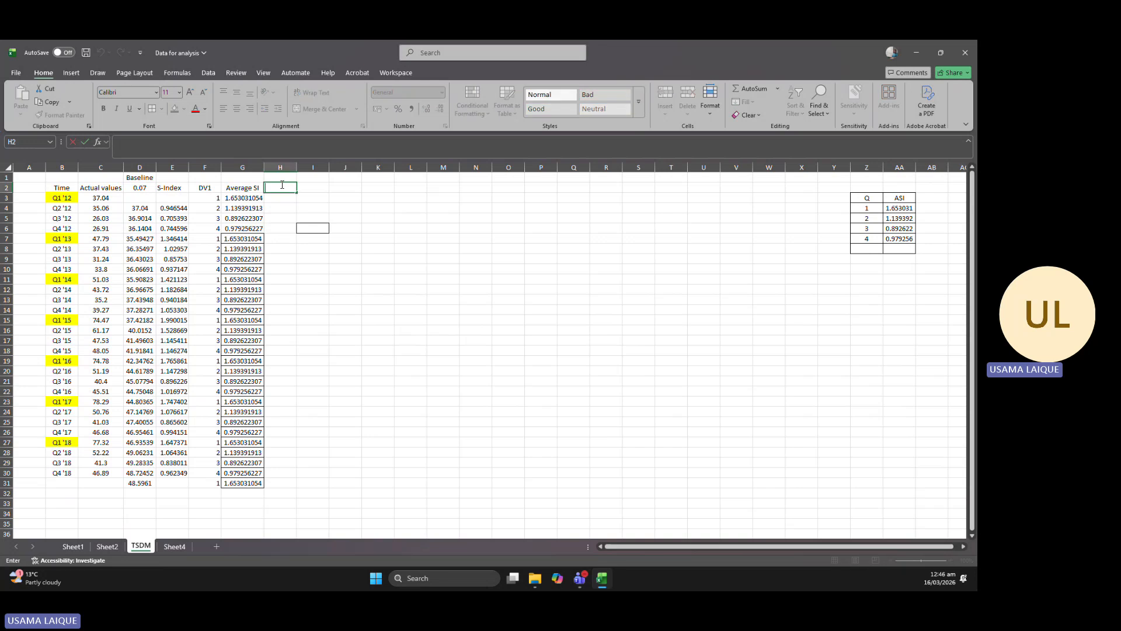
text(DS Index)
click(286, 198)
text(=)
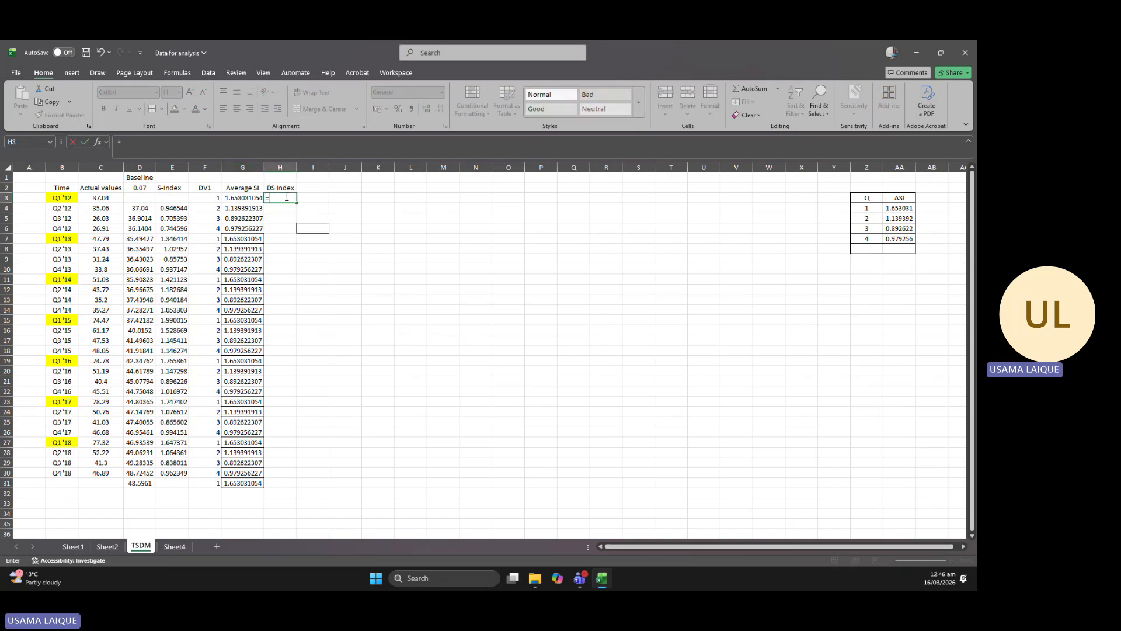
click(101, 199)
text(/)
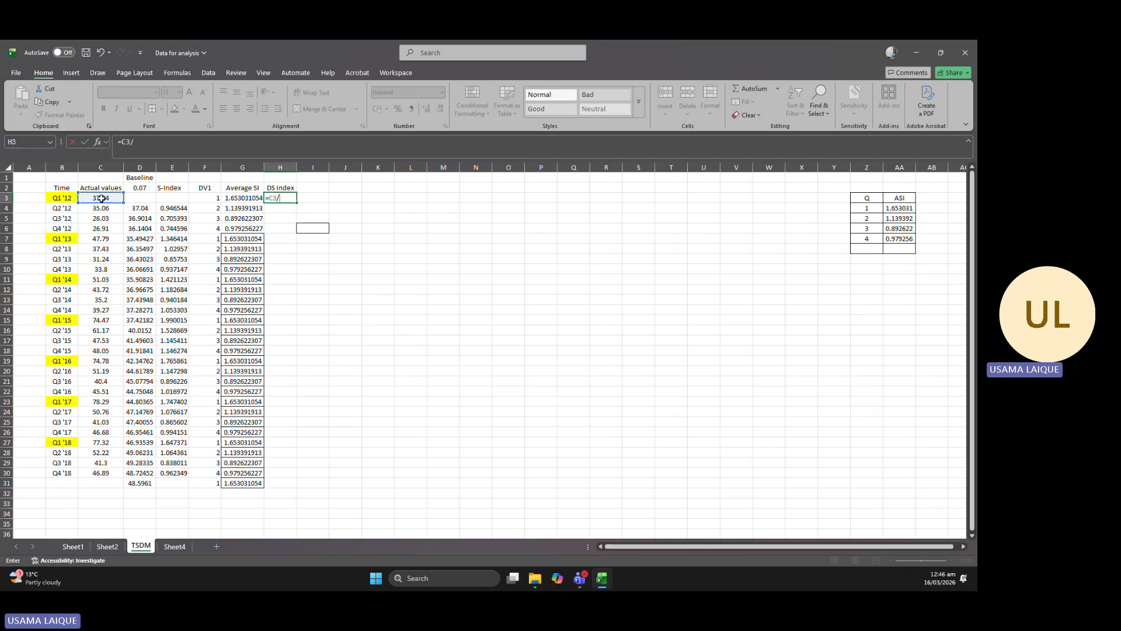
click(249, 199)
key(Return)
Fill the DS Index formula from H3 down to H30.
click(290, 200)
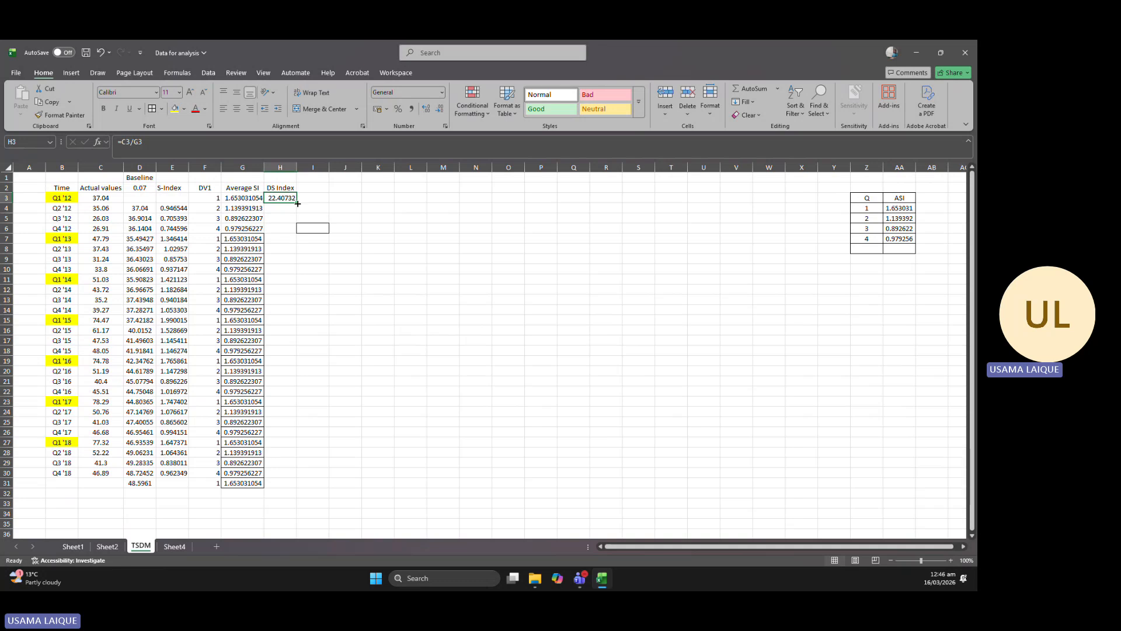
drag(297, 203, 291, 475)
click(411, 330)
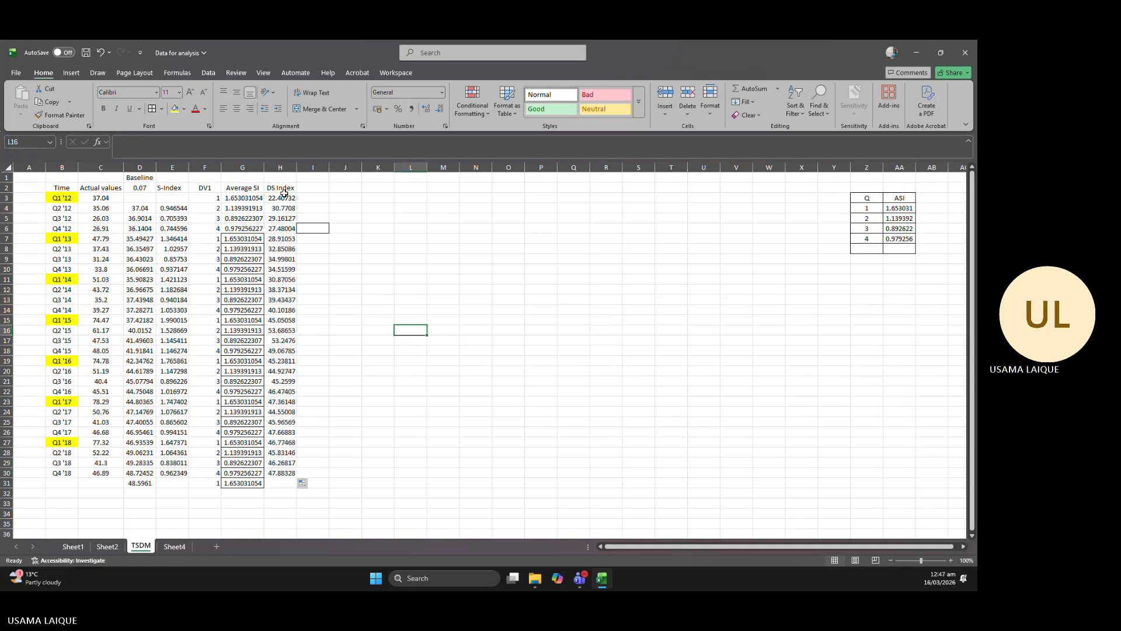
Plot the DS Index values in H2:H30 as a 2-D line chart, and delete the chart.
drag(284, 194, 295, 476)
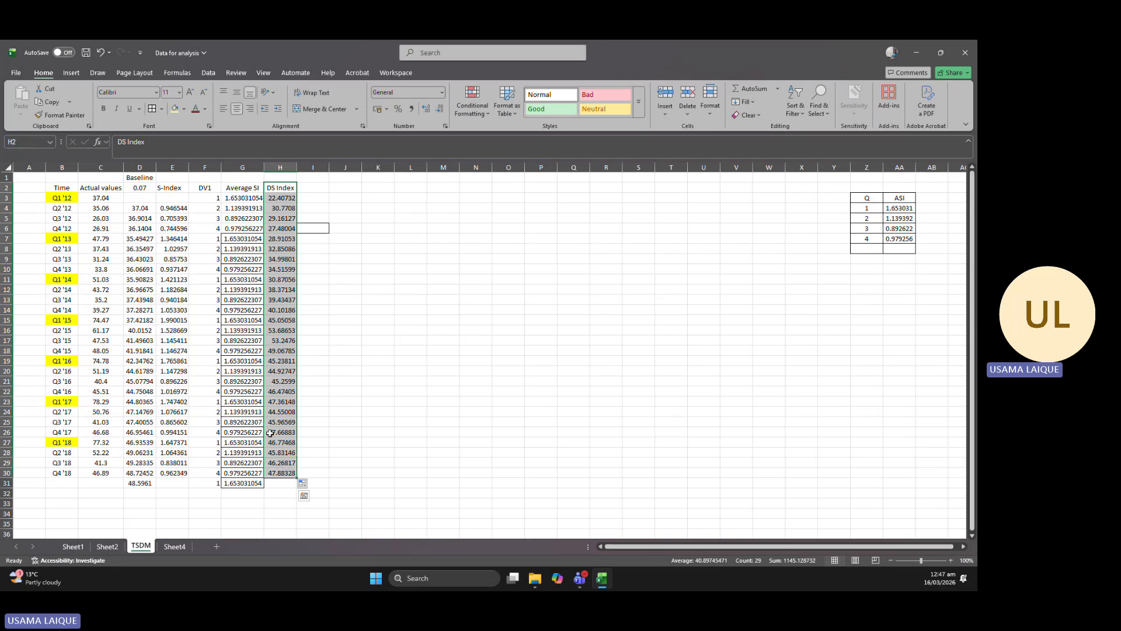
click(70, 73)
click(365, 103)
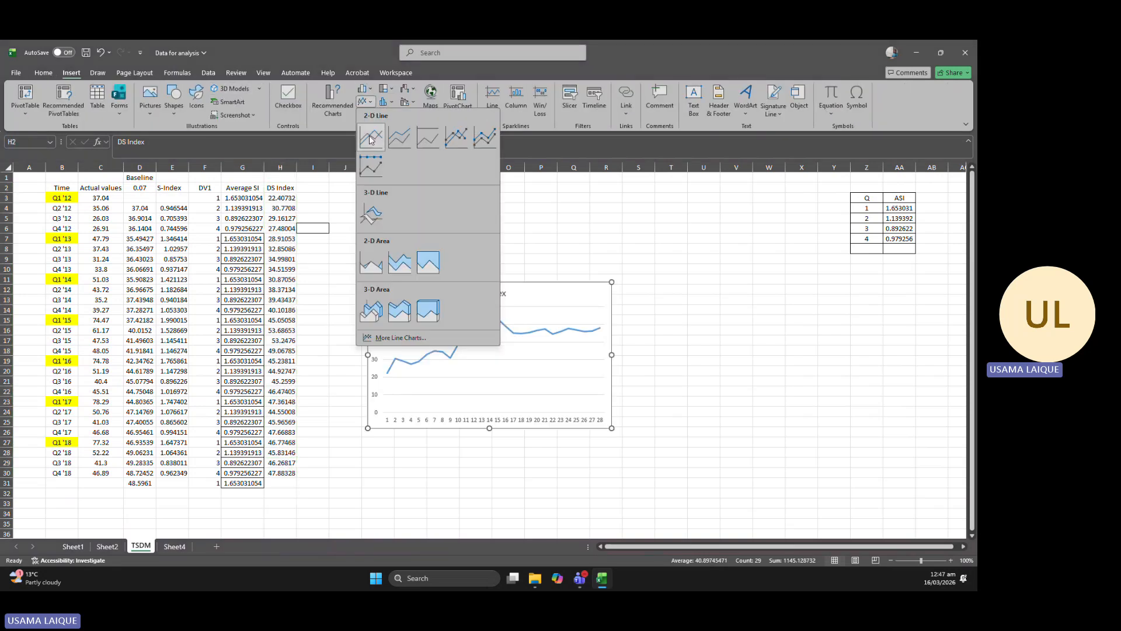
click(370, 140)
drag(613, 430, 720, 439)
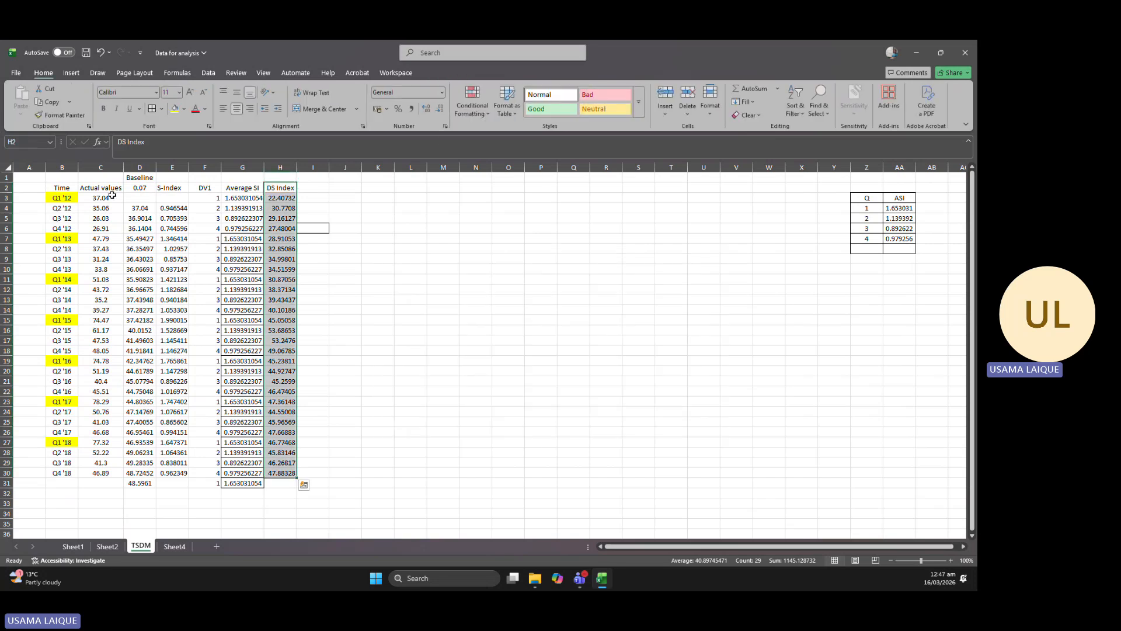
Plot the range C2:H30, from Actual values to DS Index, as a 2-D line chart.
drag(96, 187, 286, 472)
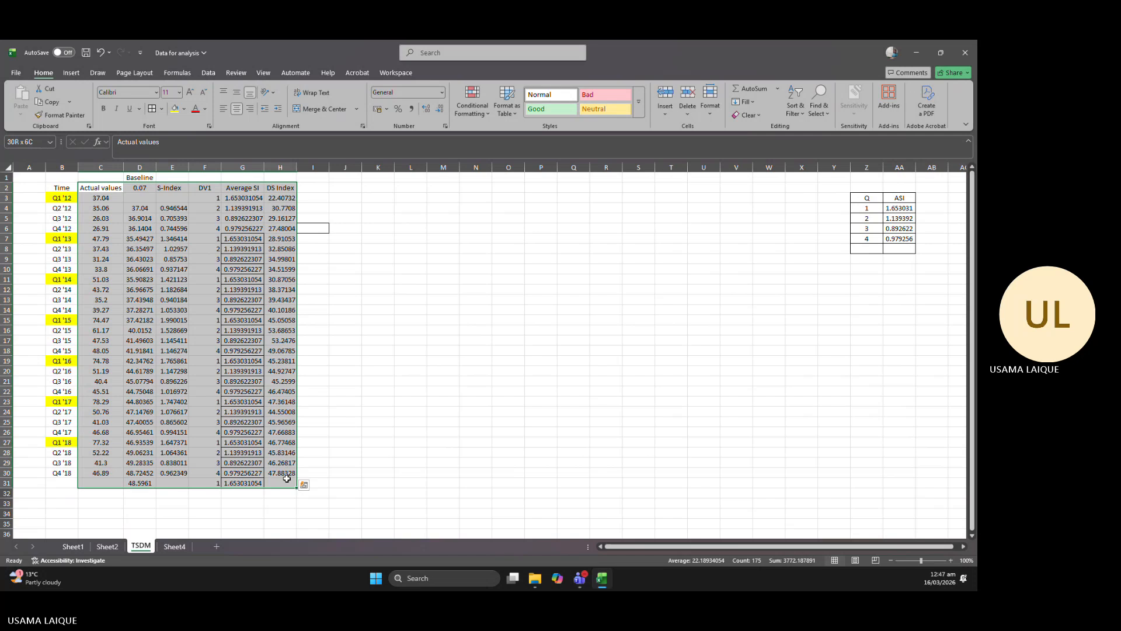
click(72, 72)
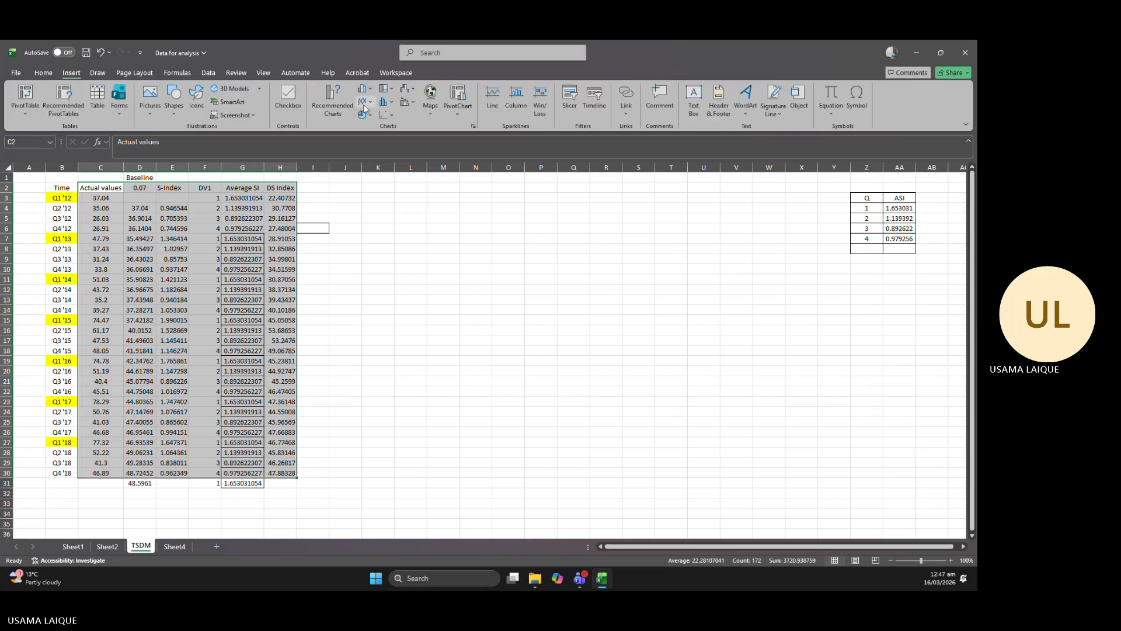
click(363, 88)
click(369, 134)
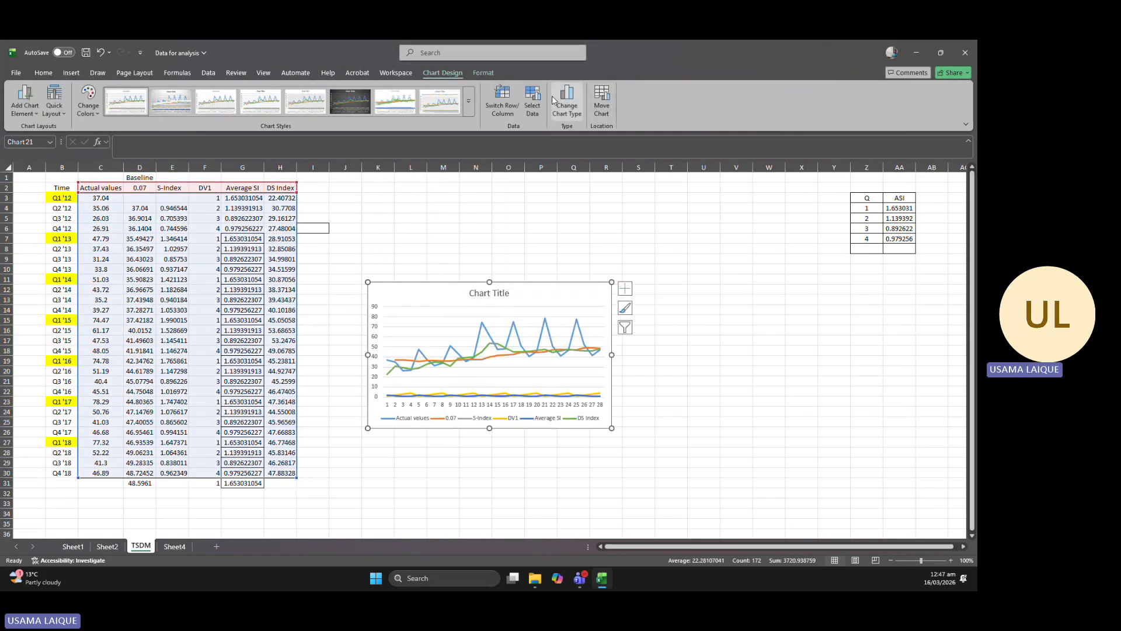
Exclude the 0.07, S-Index, DV1 and Average SI series from the chart, keeping only Actual values and DS Index.
click(532, 101)
click(207, 204)
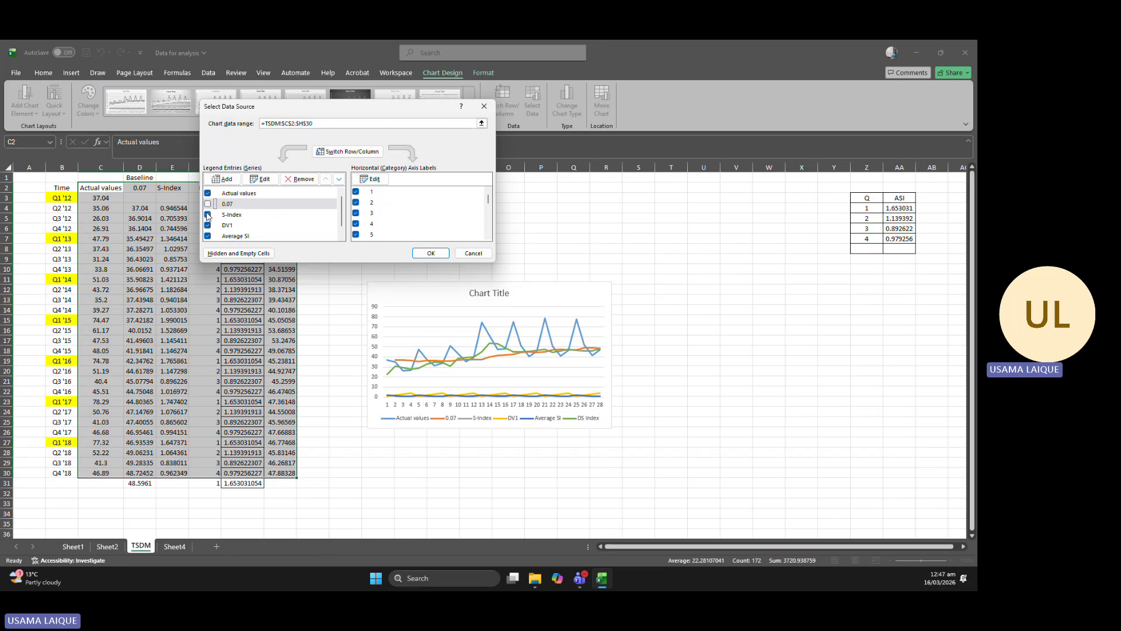
click(208, 215)
click(209, 225)
click(208, 235)
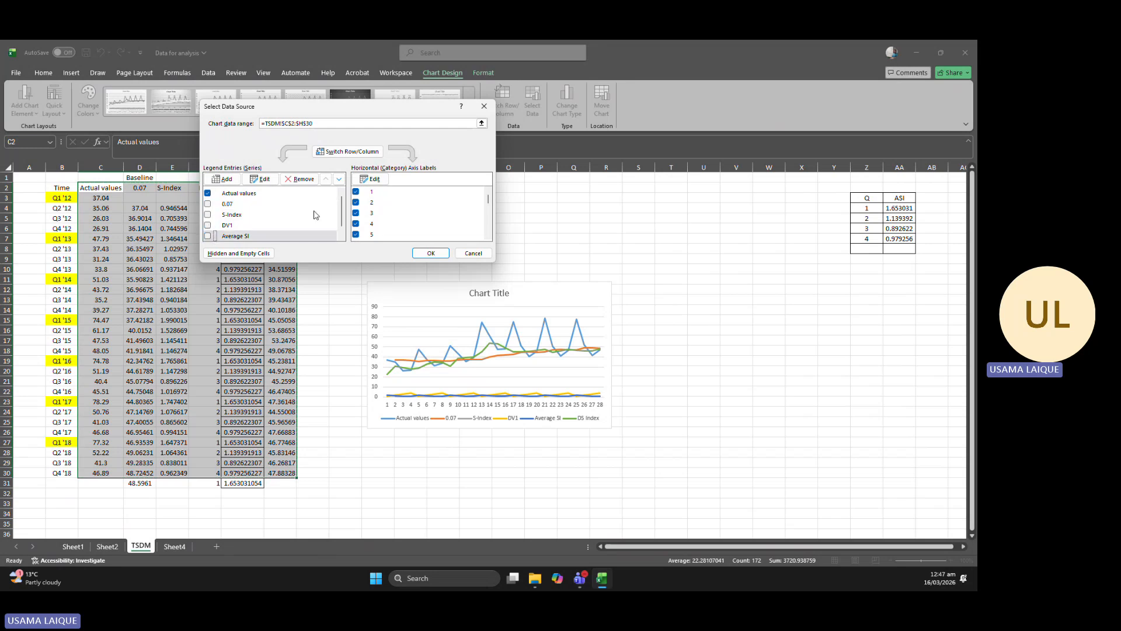
scroll(343, 216, down, 1)
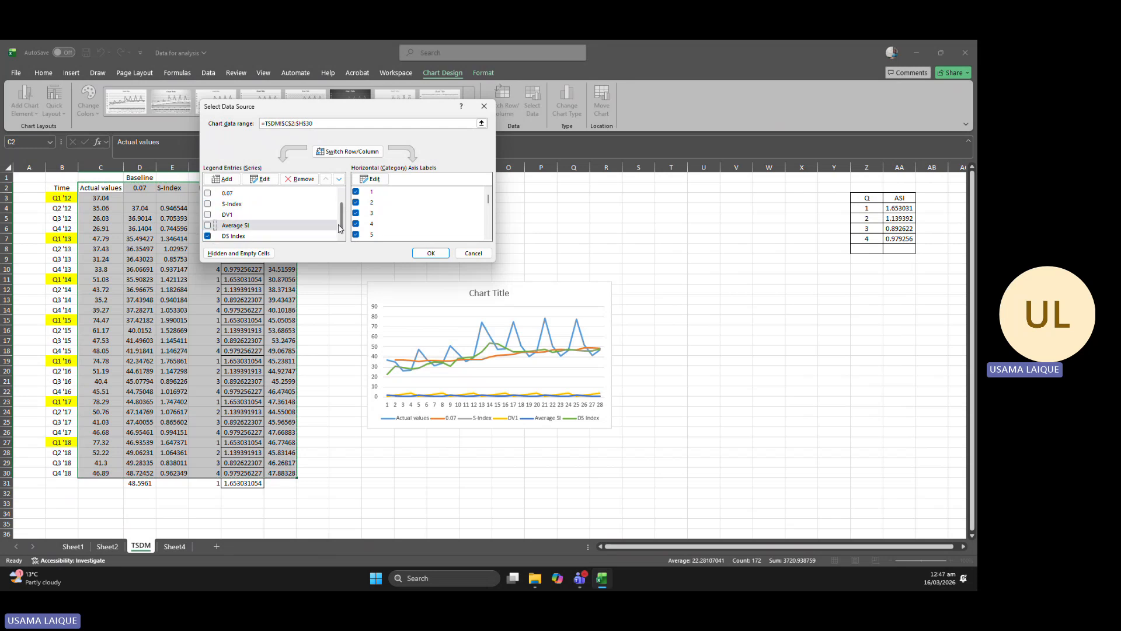
click(428, 253)
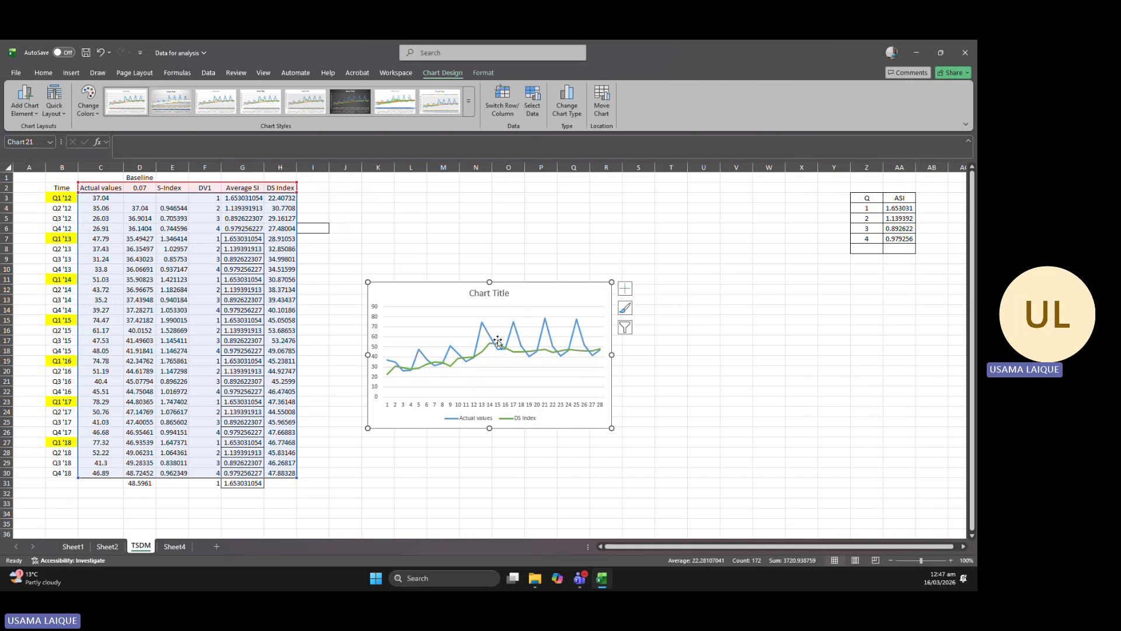
Compare the Actual values and DS Index lines, and delete the chart.
mouse_move(491, 338)
mouse_move(524, 359)
key(Delete)
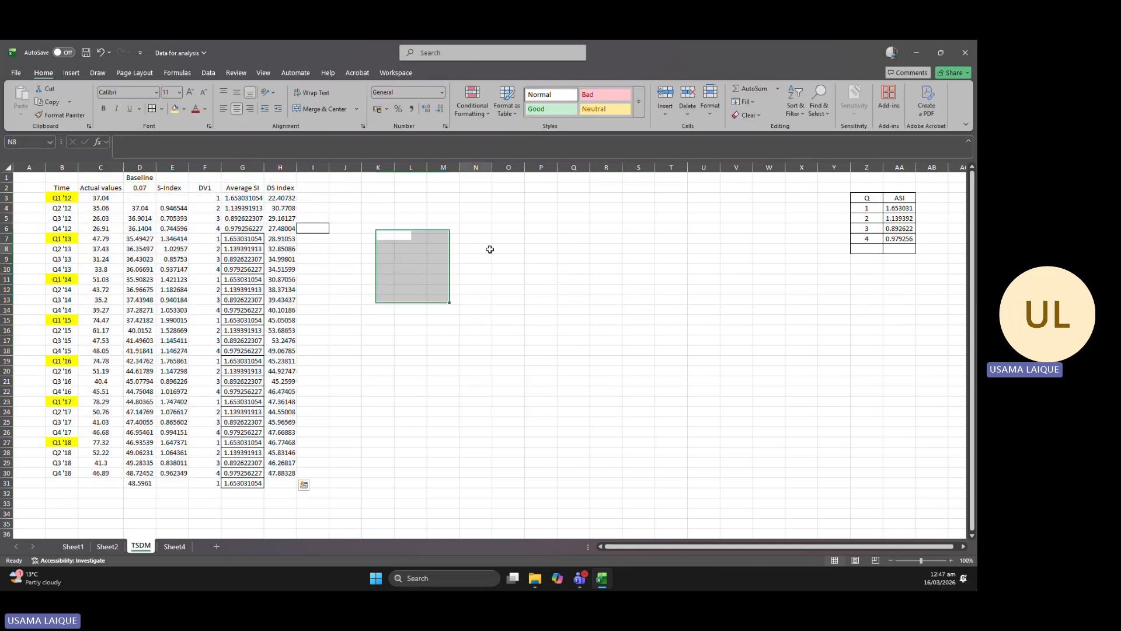
click(482, 249)
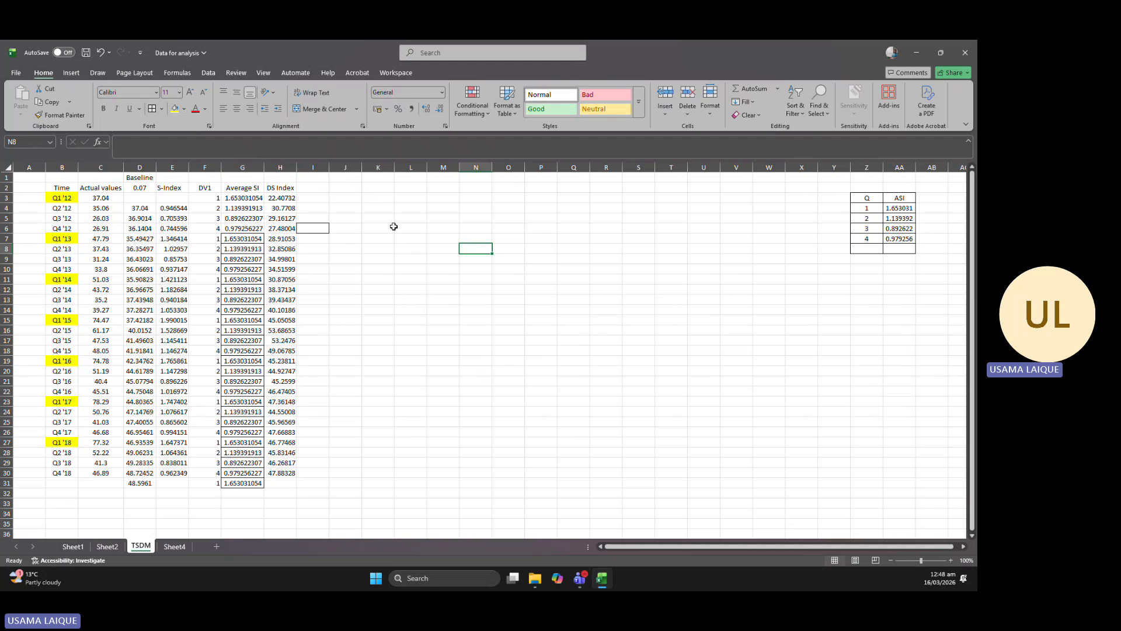
click(394, 227)
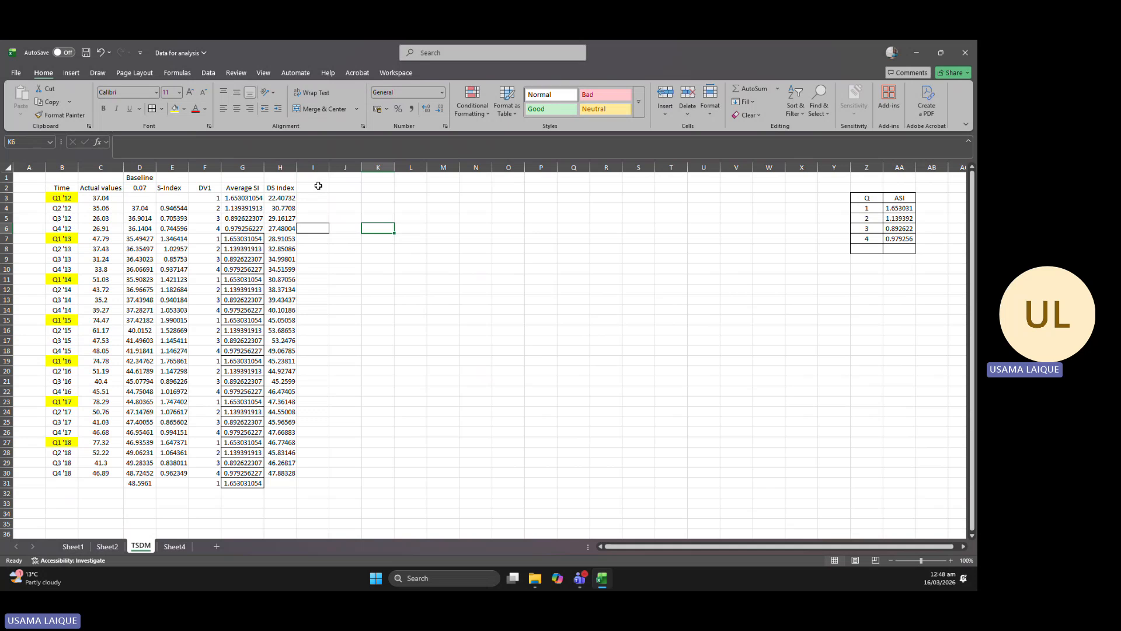
Enter the header DV2 in I2.
double_click(319, 186)
text(DV2)
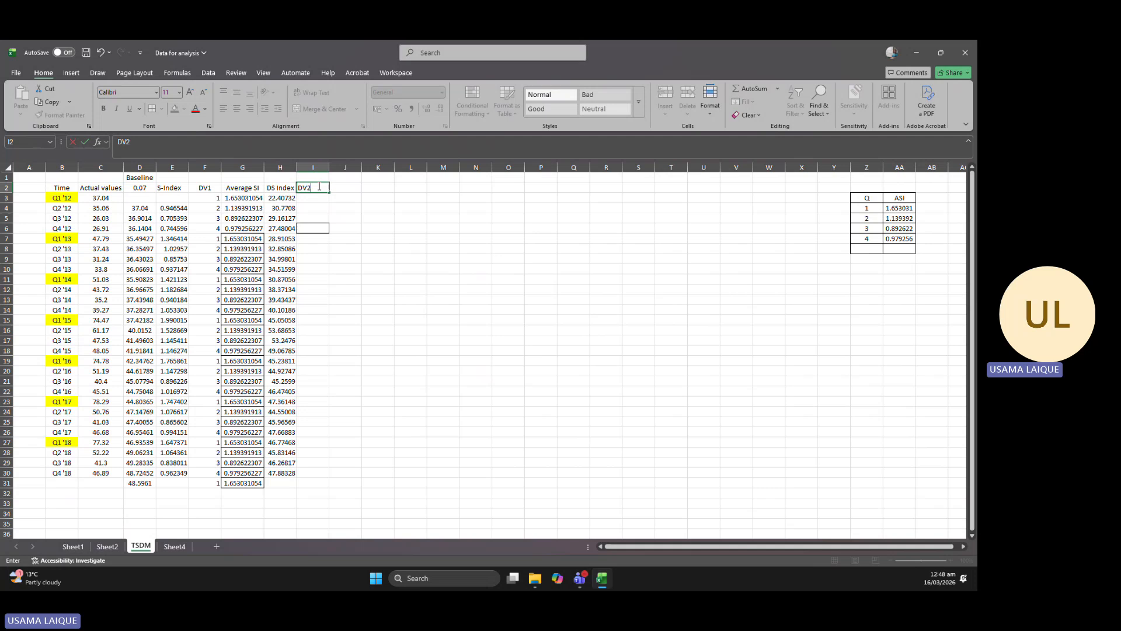
click(385, 228)
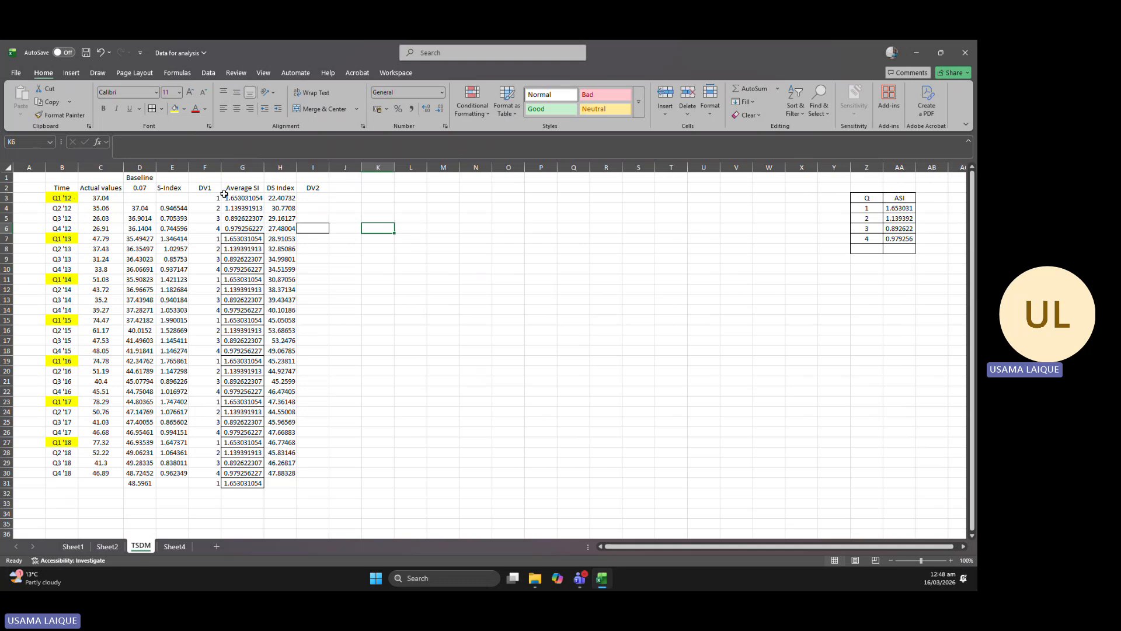
Enter 1 to 5 in I3:I7 under DV2 and fill the series down to I31.
click(314, 199)
text(1)
click(317, 209)
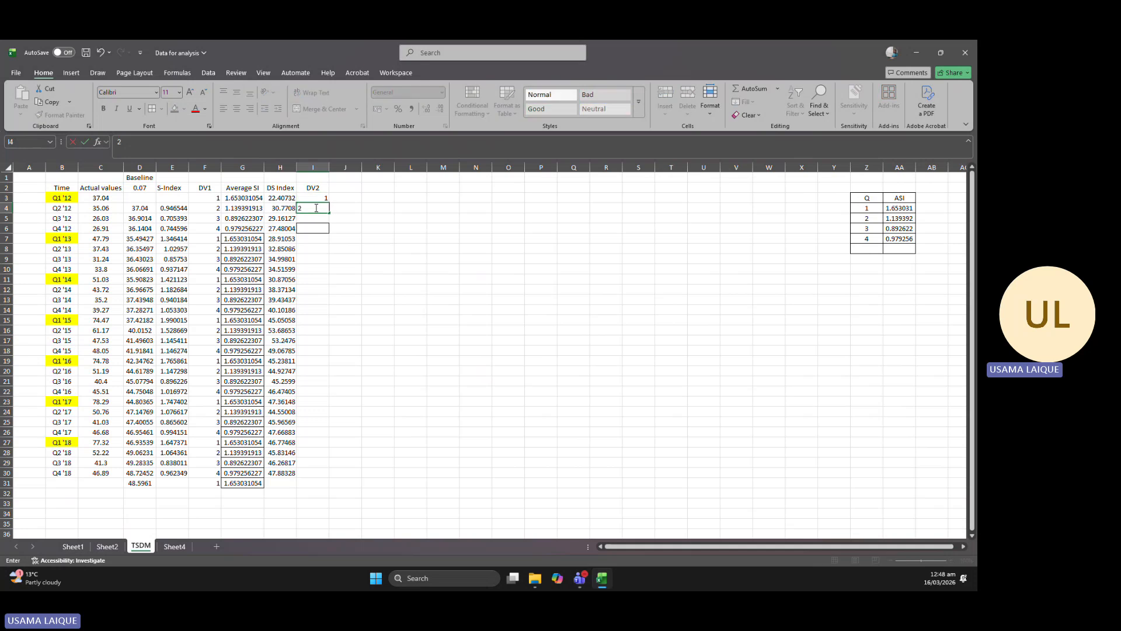
text(2)
click(316, 217)
text(3)
click(316, 228)
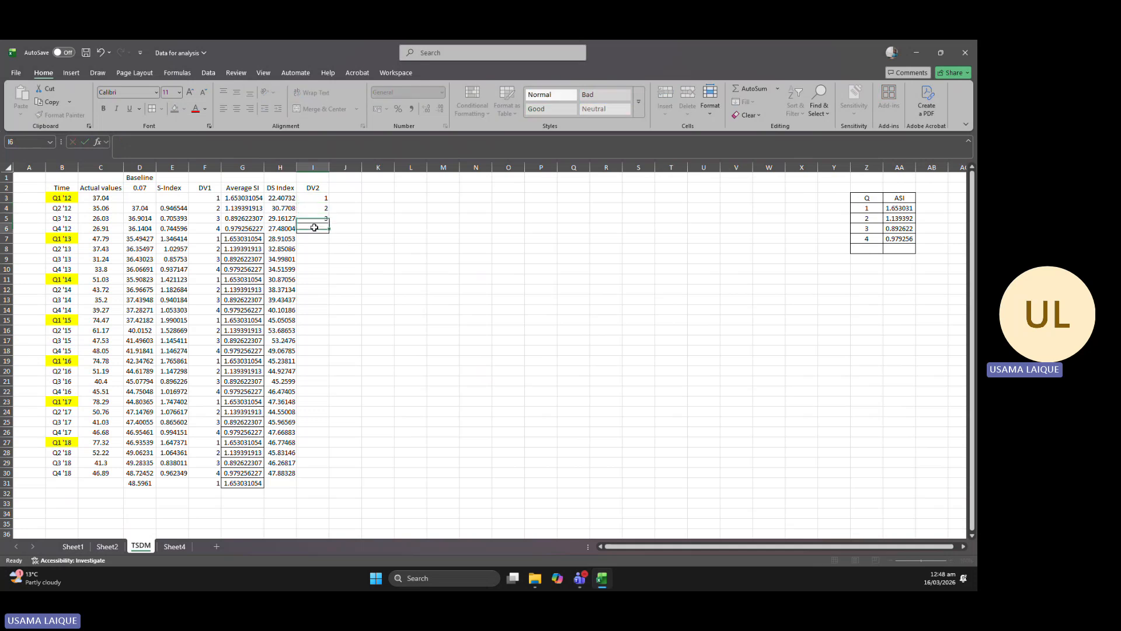
text(4)
click(315, 240)
double_click(316, 239)
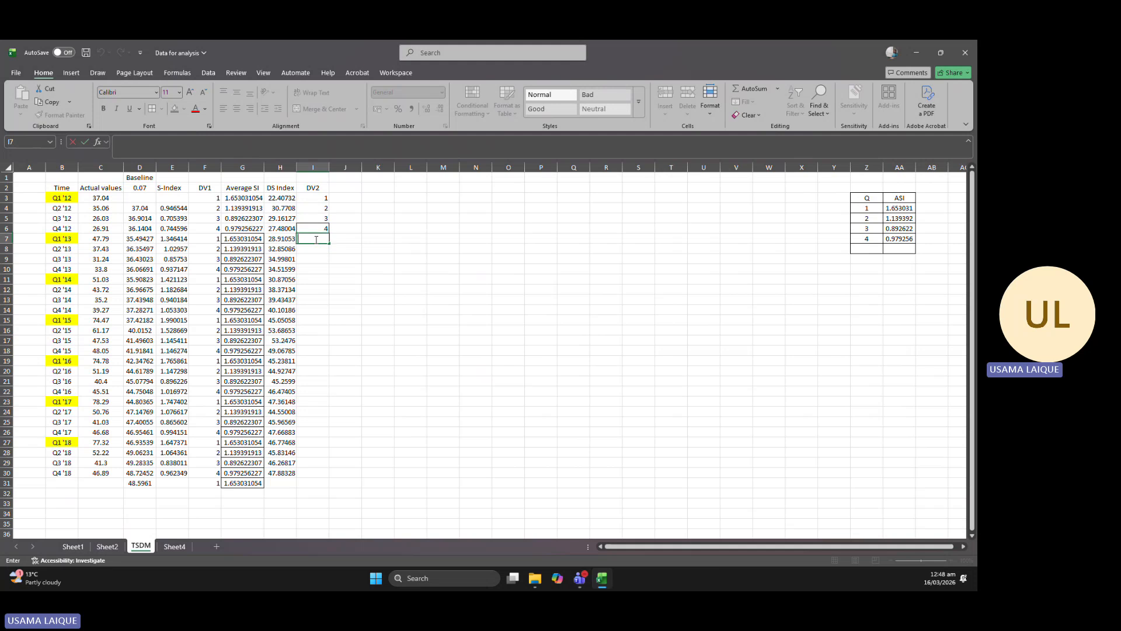
text(5)
key(Return)
drag(318, 198, 330, 488)
click(418, 329)
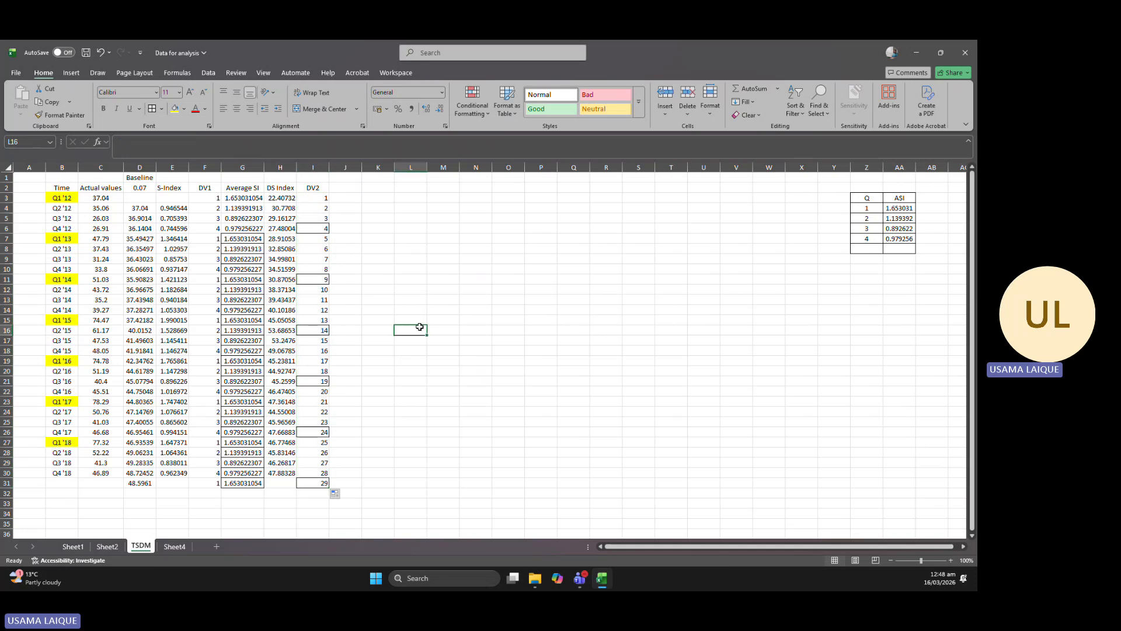
Remove all cell borders from the DV2 column I.
click(313, 168)
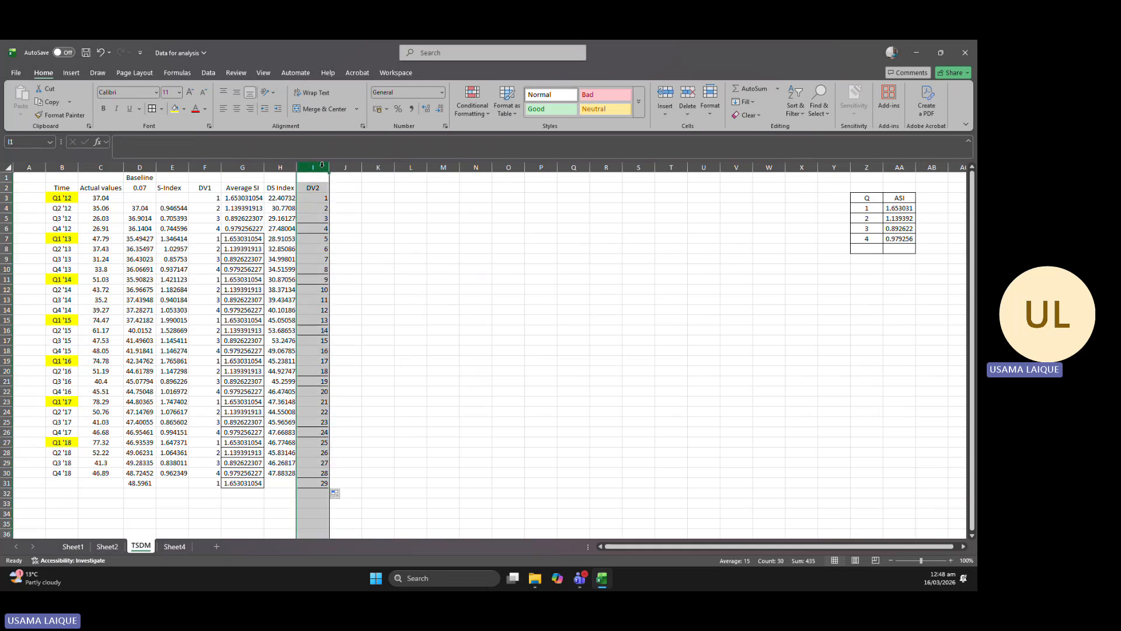
click(162, 109)
click(180, 196)
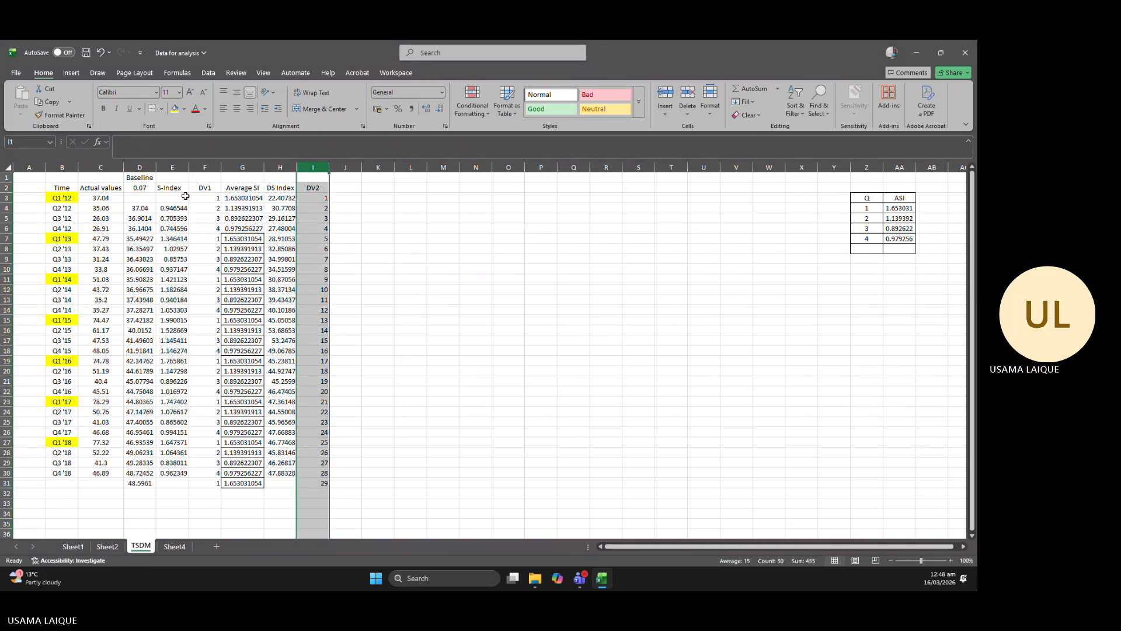
click(374, 208)
Center-align the DV2 header and values in I2:I31.
click(318, 187)
drag(319, 187, 320, 483)
click(236, 110)
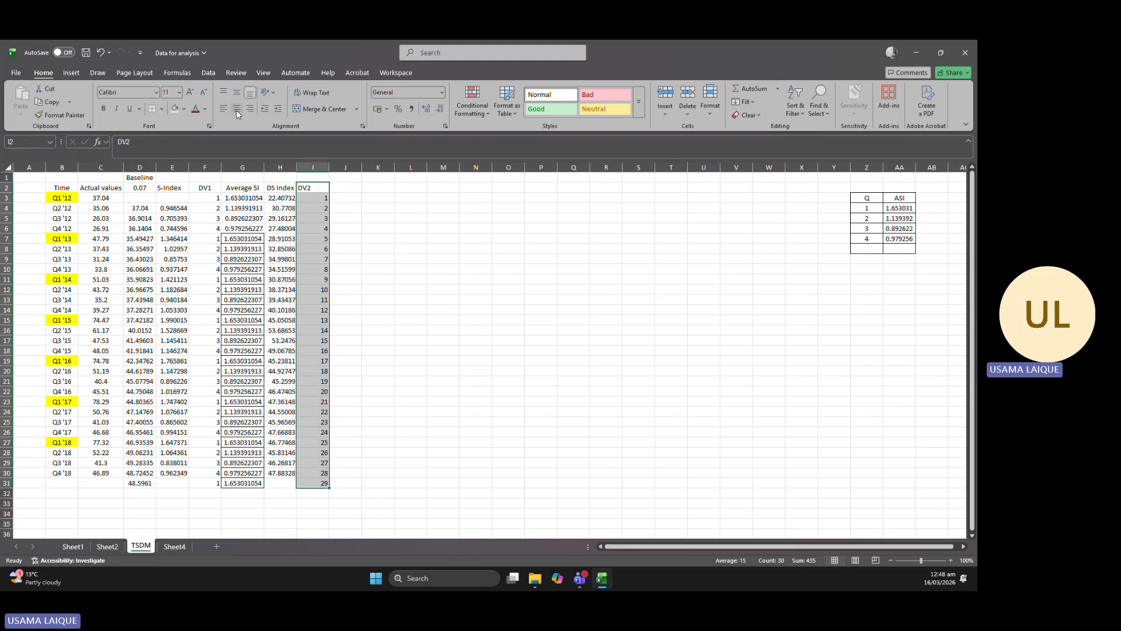
click(420, 254)
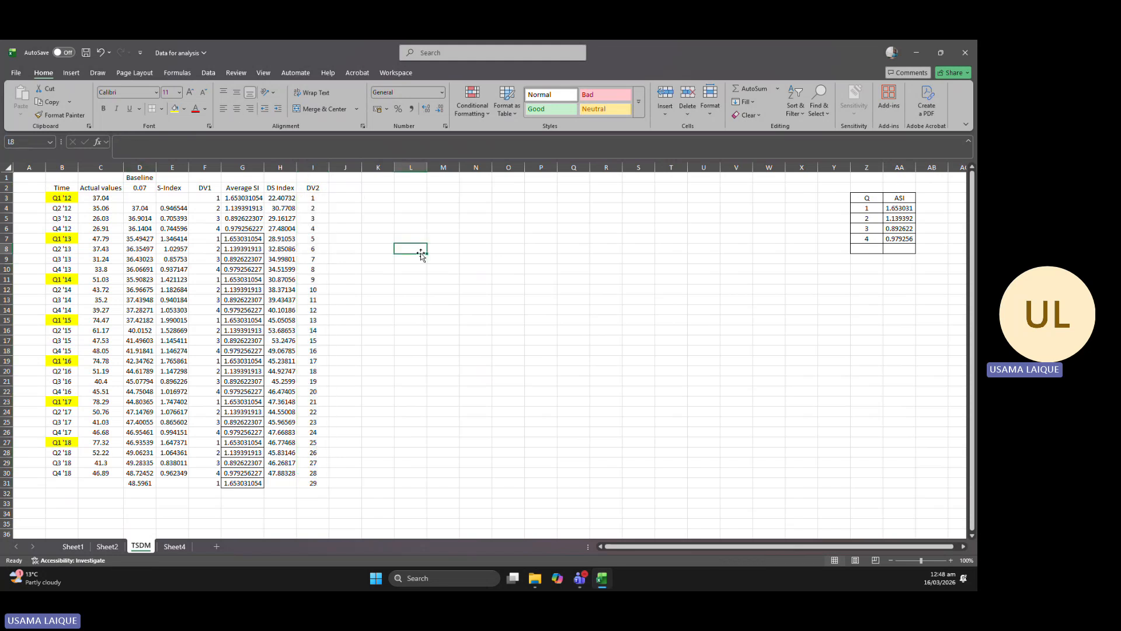
On Sheet4, handwrite the trend equation T = α + β(TD or DV2) with the black pen below the existing forecast formula.
click(174, 548)
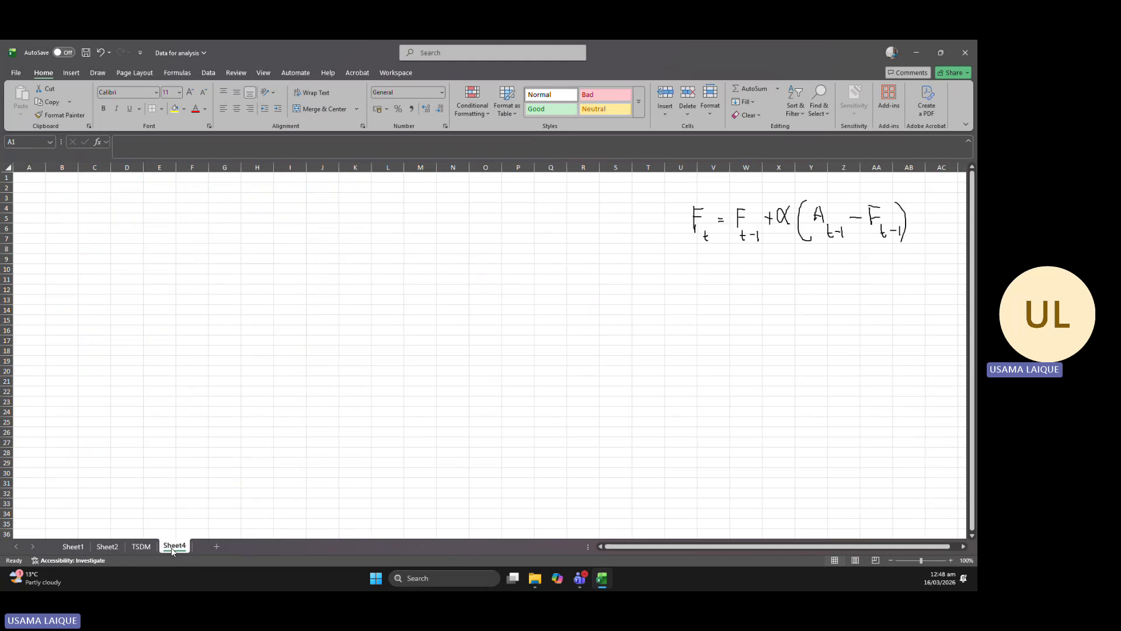
click(98, 72)
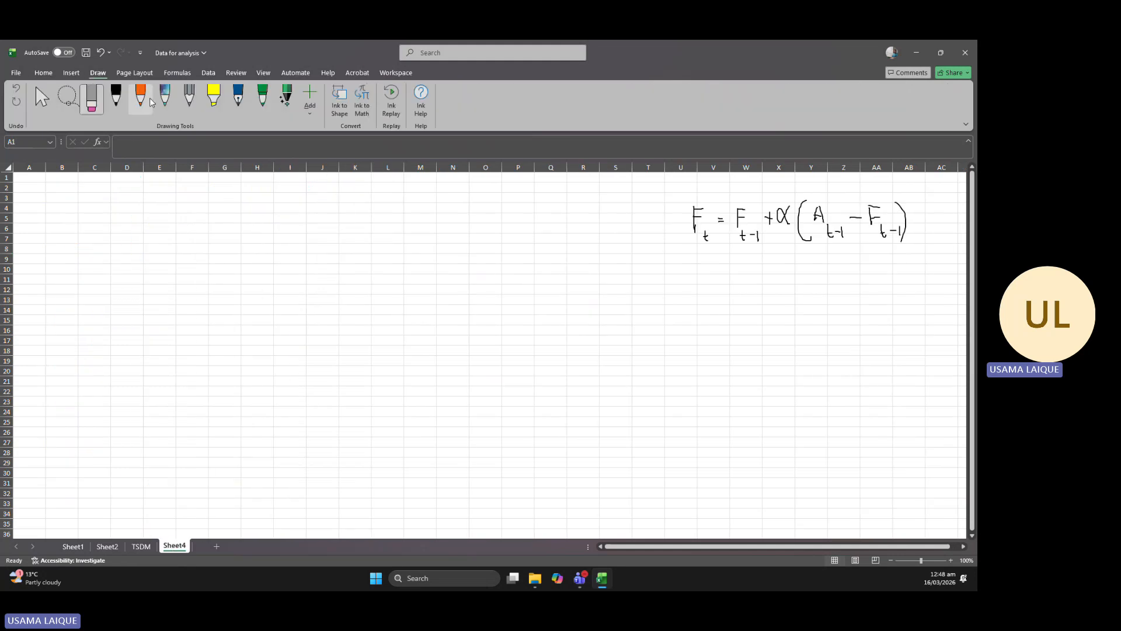
click(124, 106)
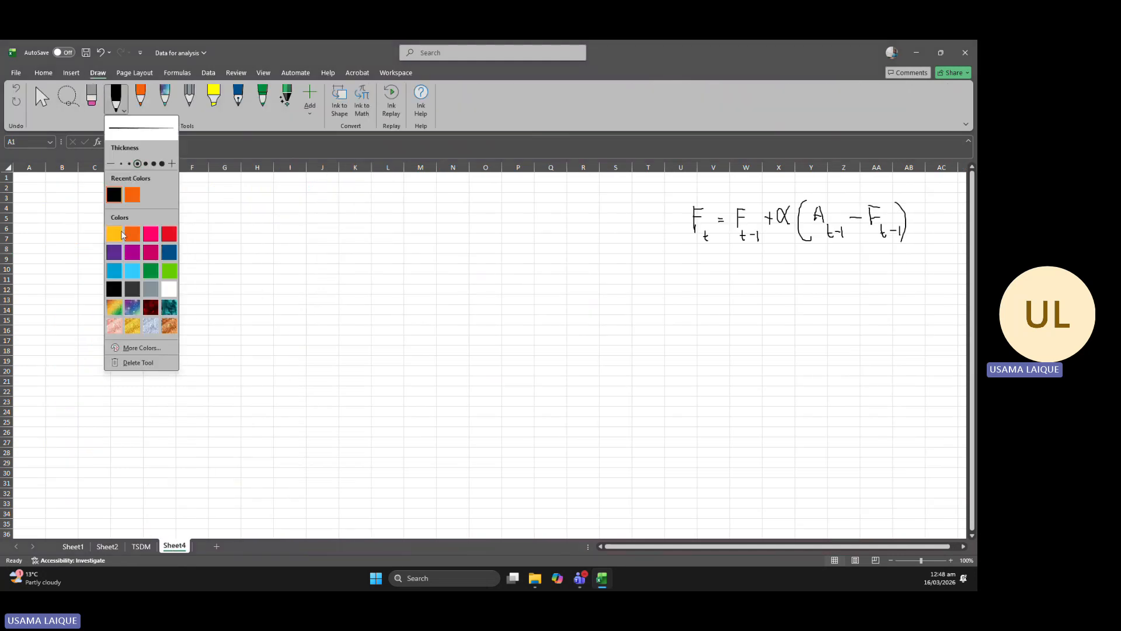
click(119, 196)
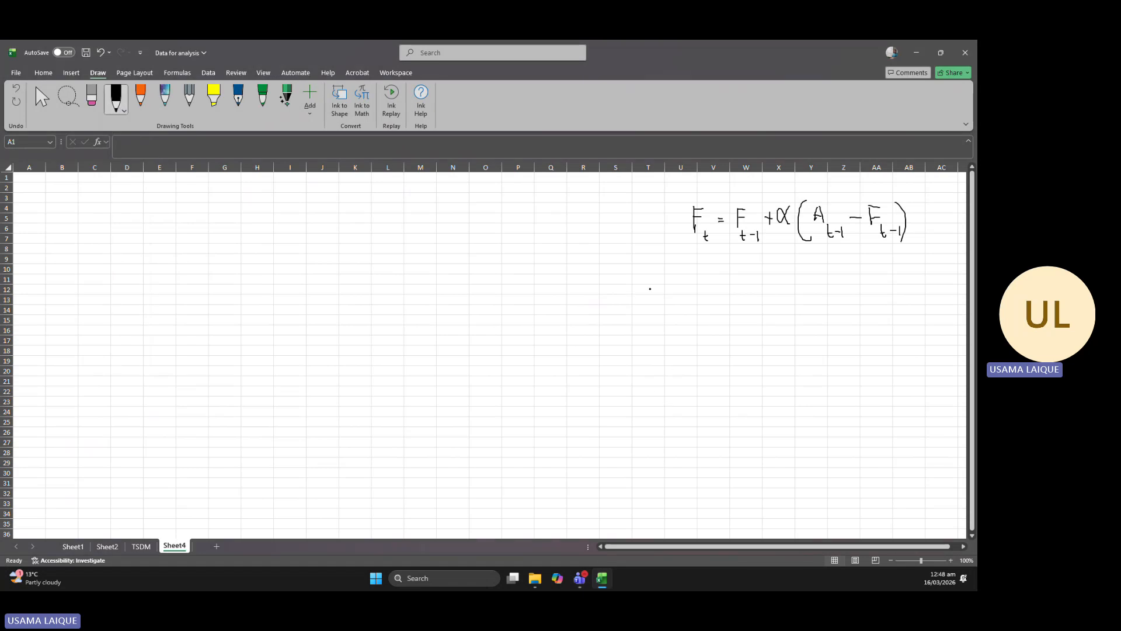
mouse_move(640, 281)
mouse_down()
mouse_move(660, 280)
mouse_move(653, 309)
mouse_up()
mouse_move(705, 286)
mouse_down()
mouse_move(695, 287)
mouse_move(741, 308)
mouse_up()
drag(760, 282, 758, 303)
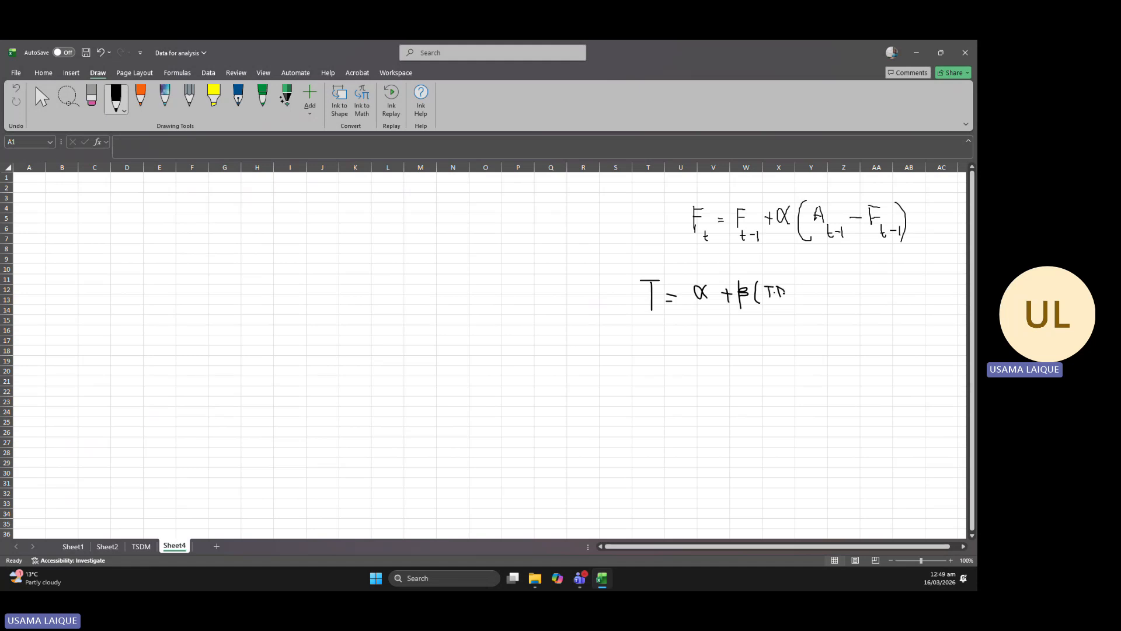
drag(796, 289, 797, 291)
mouse_move(804, 288)
mouse_down()
mouse_move(845, 285)
mouse_move(858, 298)
mouse_up()
Annotate the handwritten trend equation with arrows pointing down from α and β and an underline beneath TD.
mouse_move(693, 305)
mouse_down()
mouse_move(711, 304)
mouse_move(692, 345)
mouse_move(700, 338)
mouse_up()
drag(752, 310, 736, 361)
drag(731, 350, 741, 352)
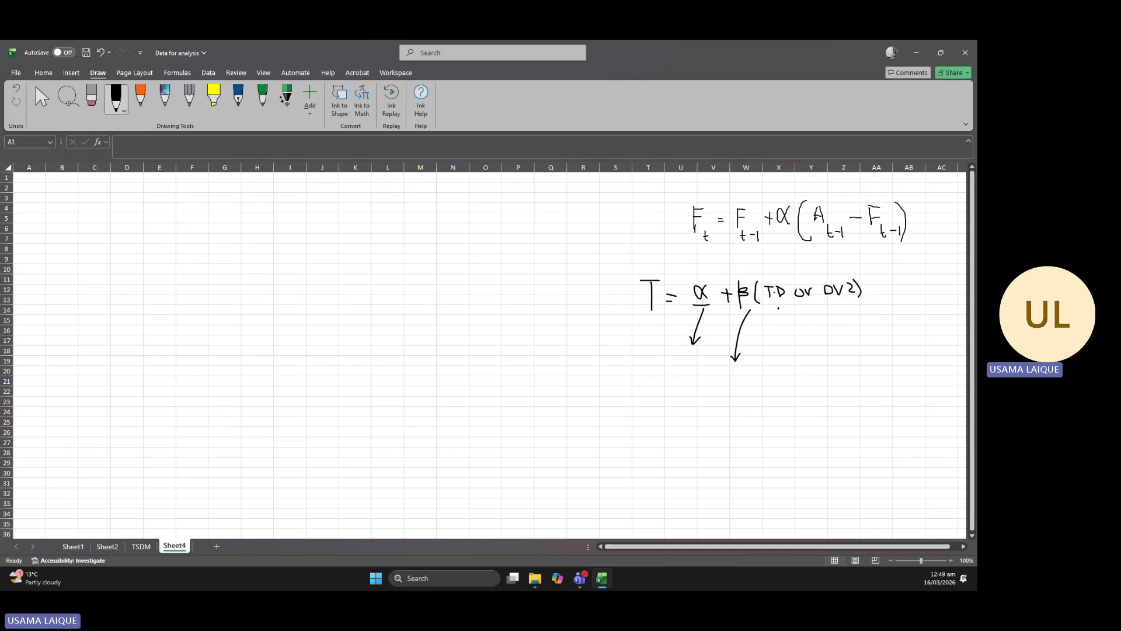
mouse_move(778, 307)
mouse_down()
mouse_move(811, 301)
mouse_move(805, 311)
mouse_up()
drag(660, 268, 672, 262)
click(142, 547)
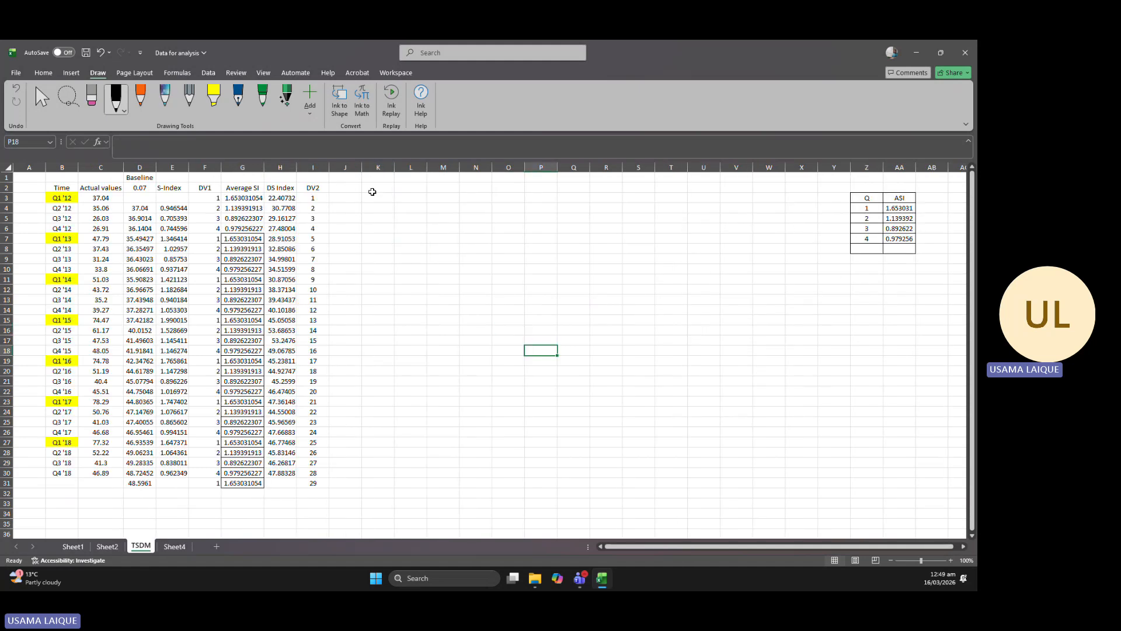
click(347, 189)
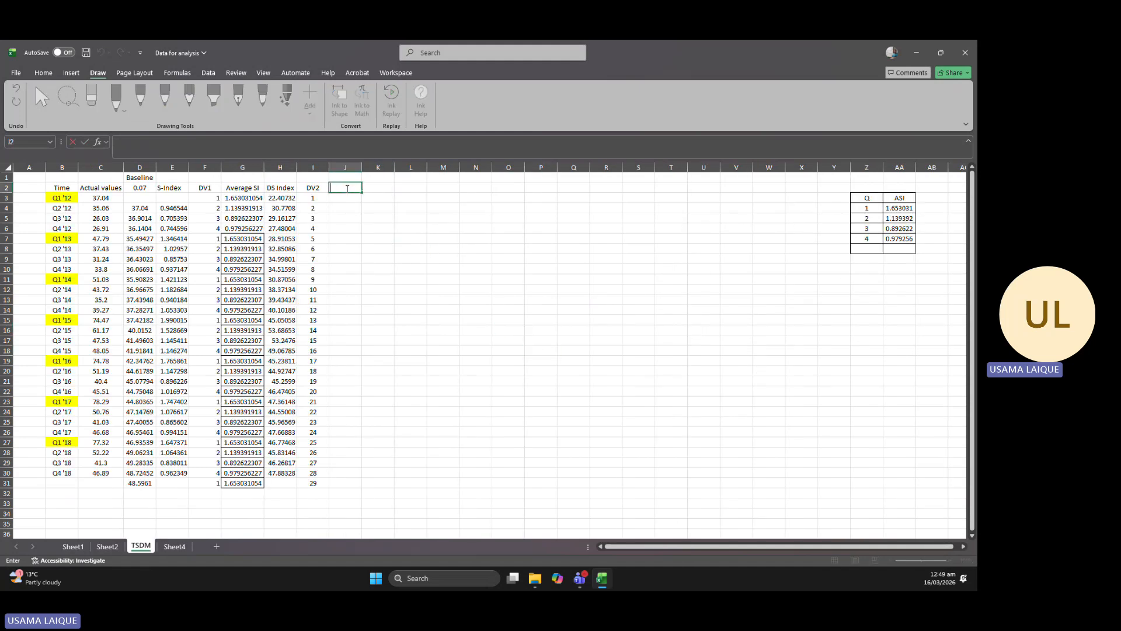
click(736, 218)
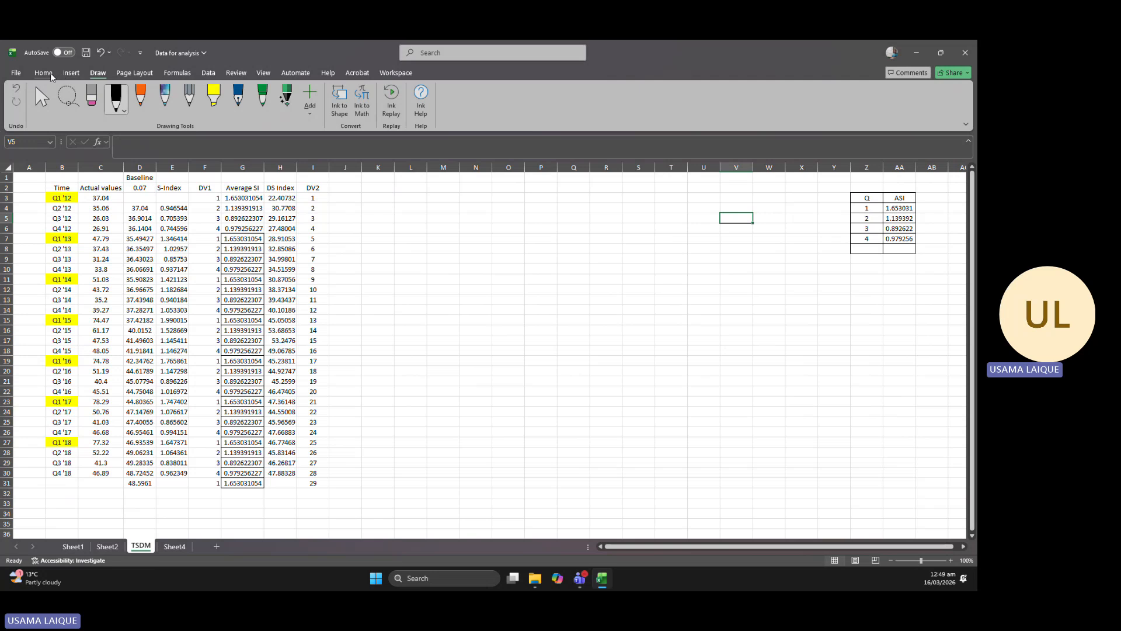
click(209, 72)
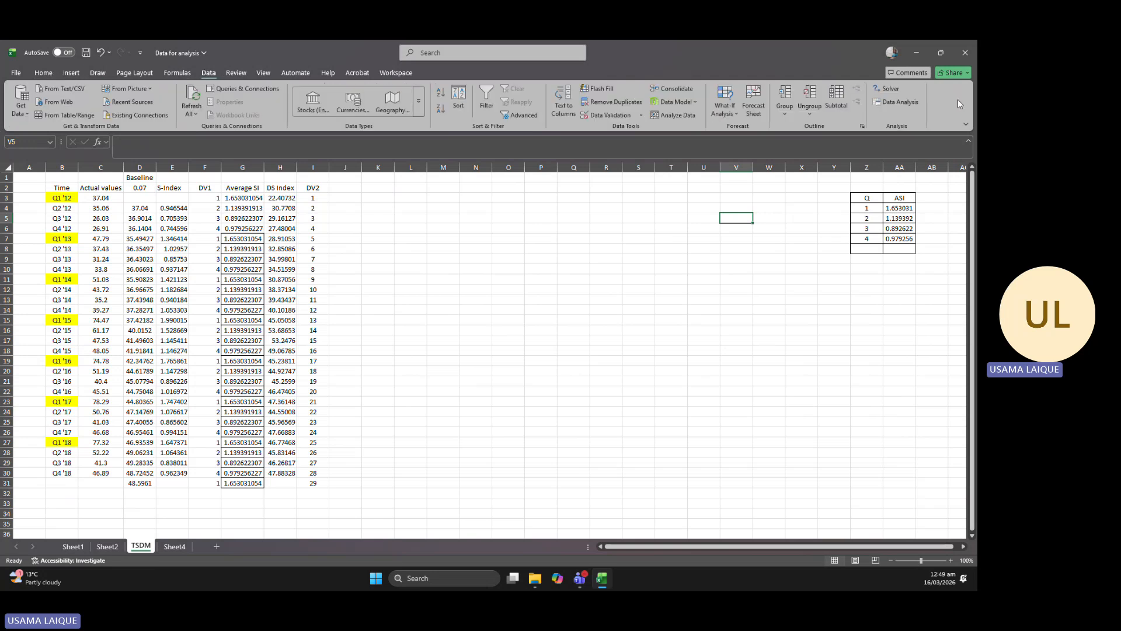
click(898, 102)
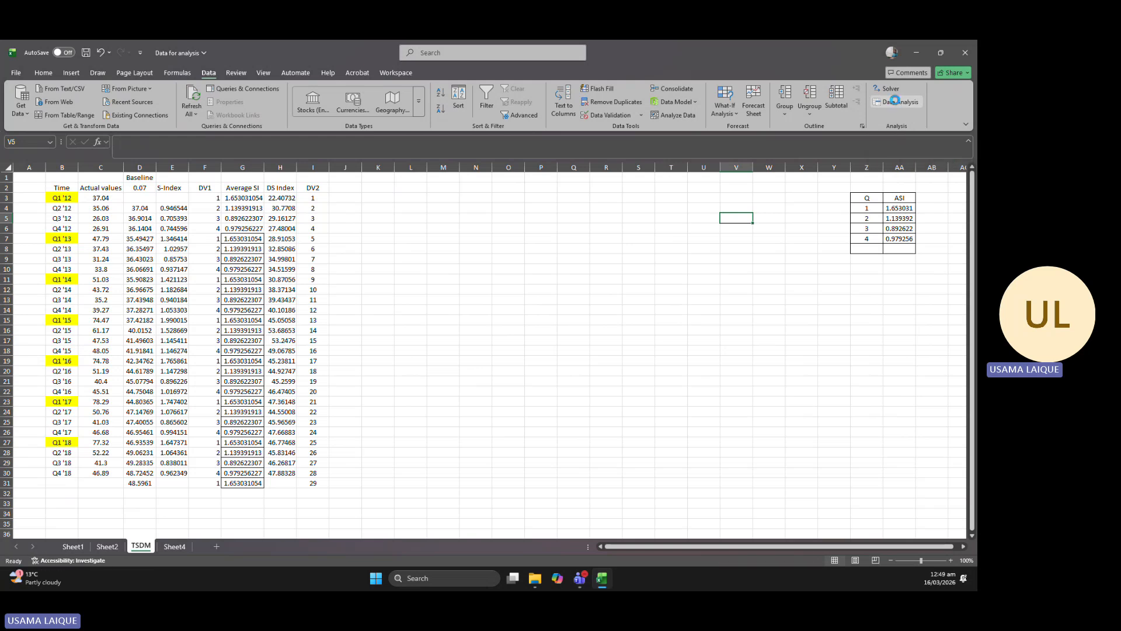
drag(372, 123, 716, 187)
scroll(727, 257, down, 3)
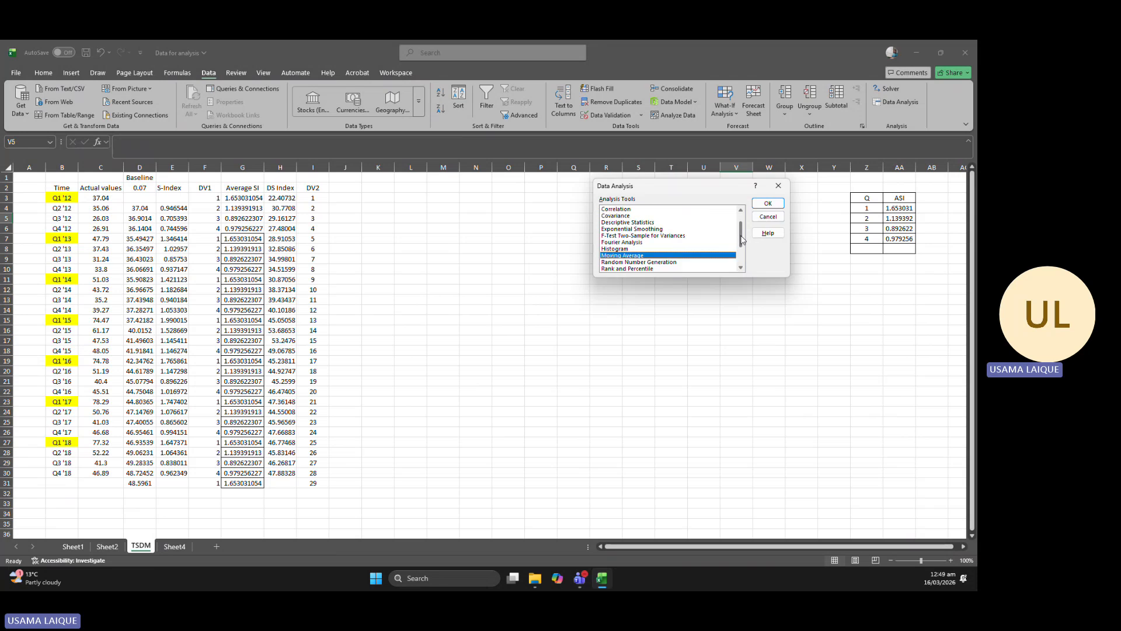
click(624, 256)
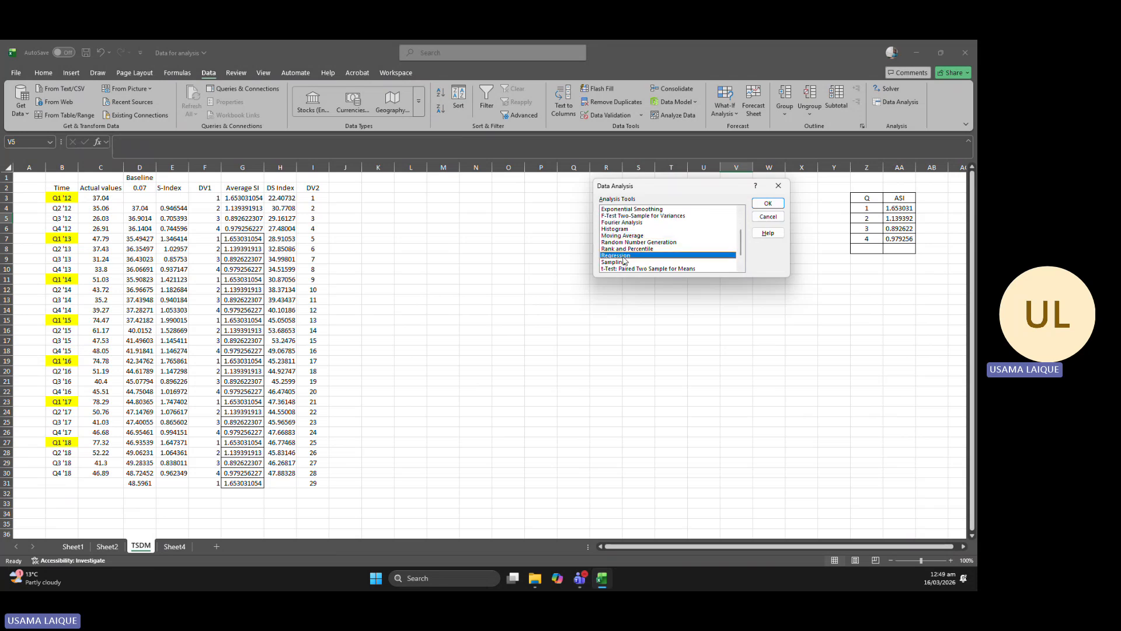
click(761, 205)
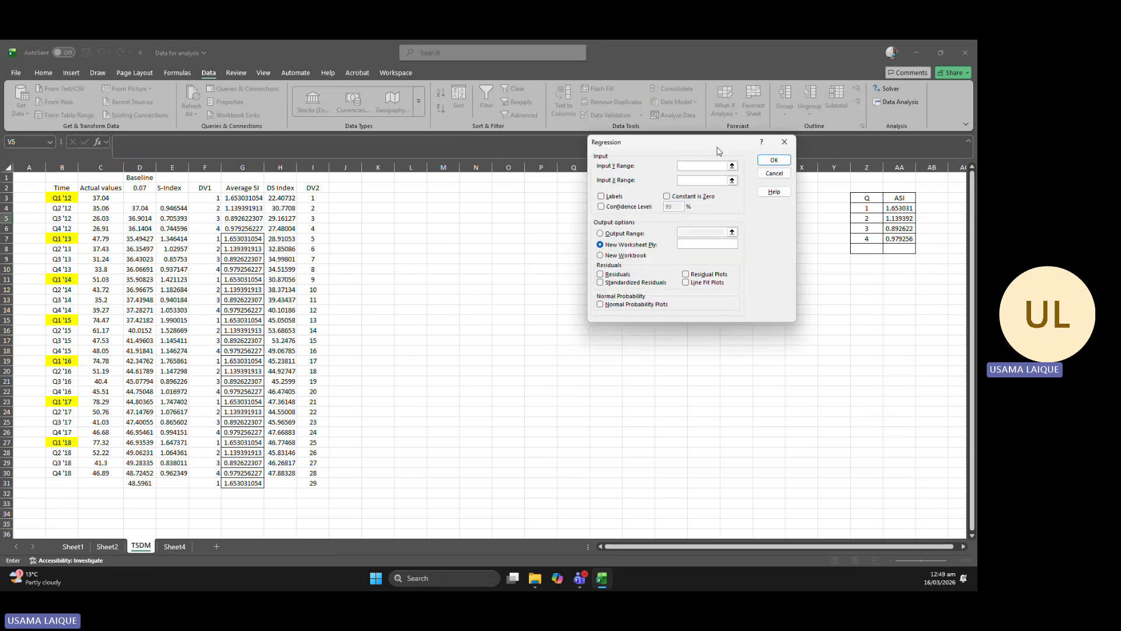
drag(704, 149, 722, 219)
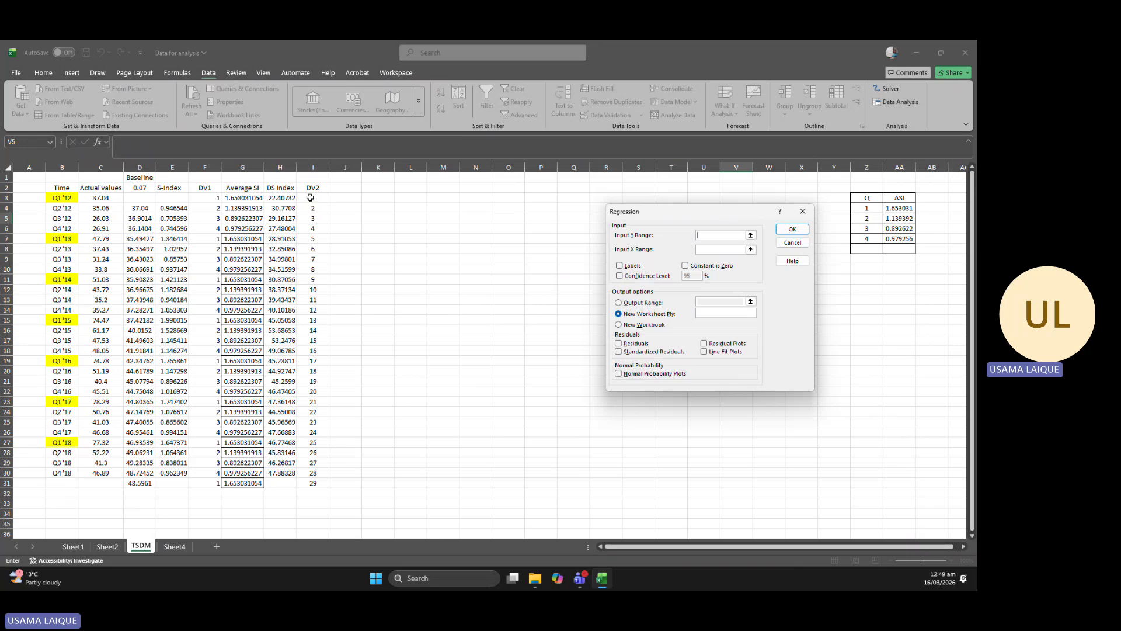
click(174, 546)
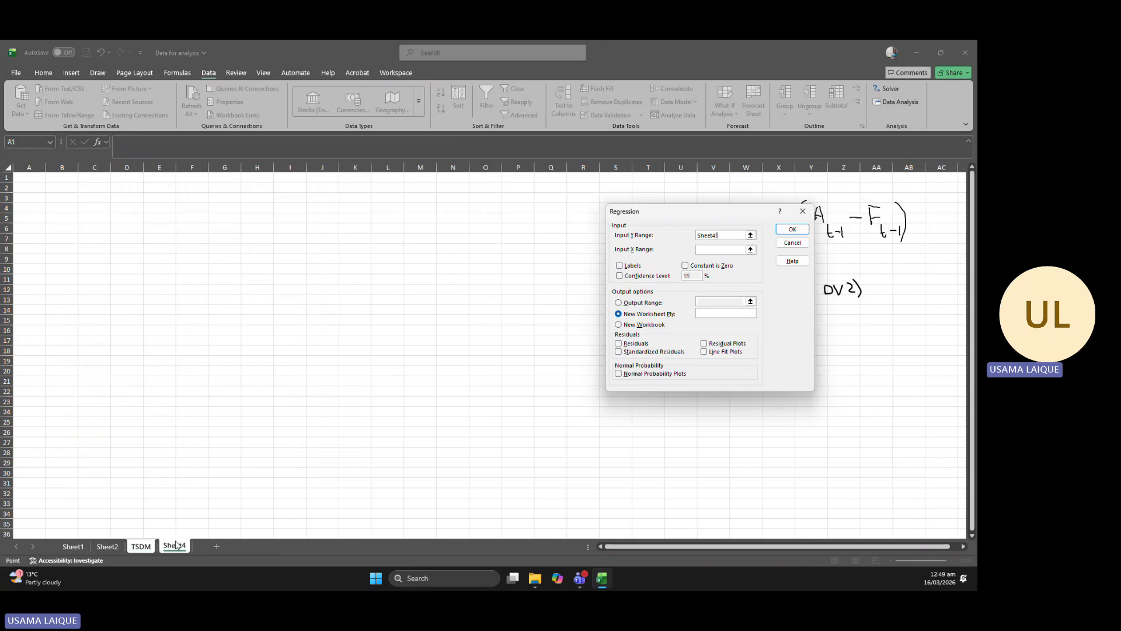
click(802, 211)
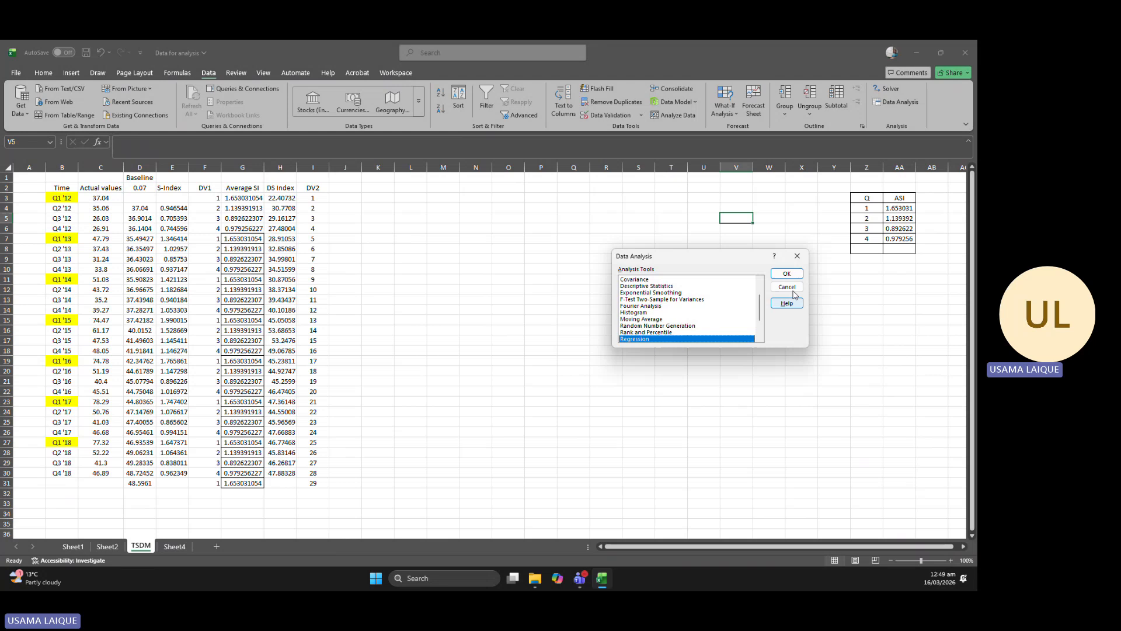
click(804, 255)
On Sheet4, draw a curved black-pen arrow pointing down from the T of the handwritten trend equation.
key(ctrl+Page_Down)
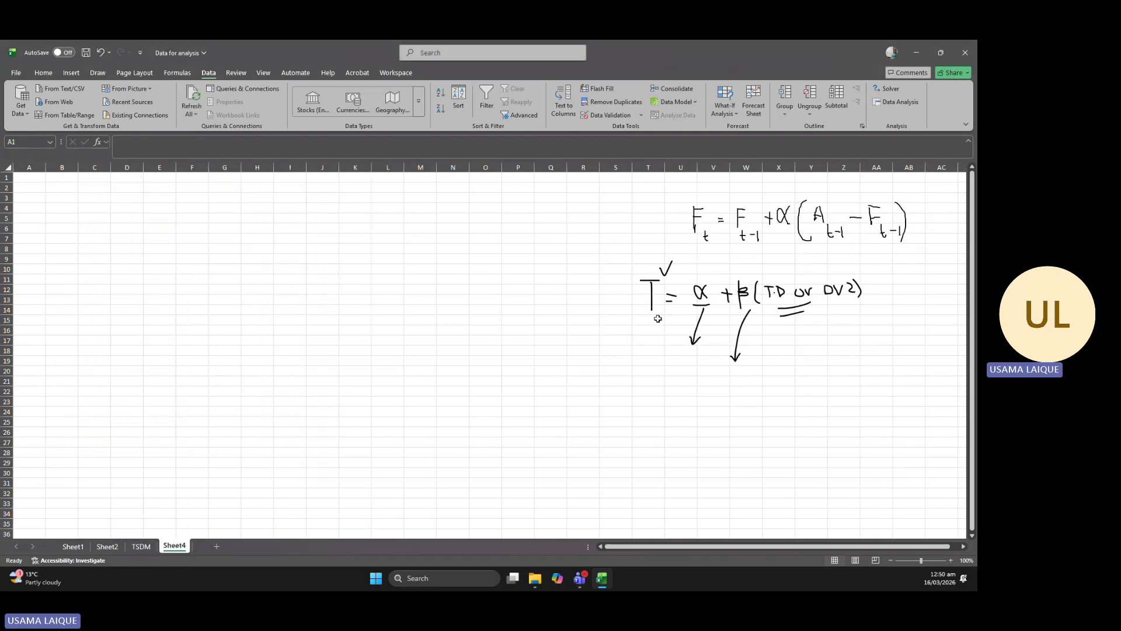
click(72, 73)
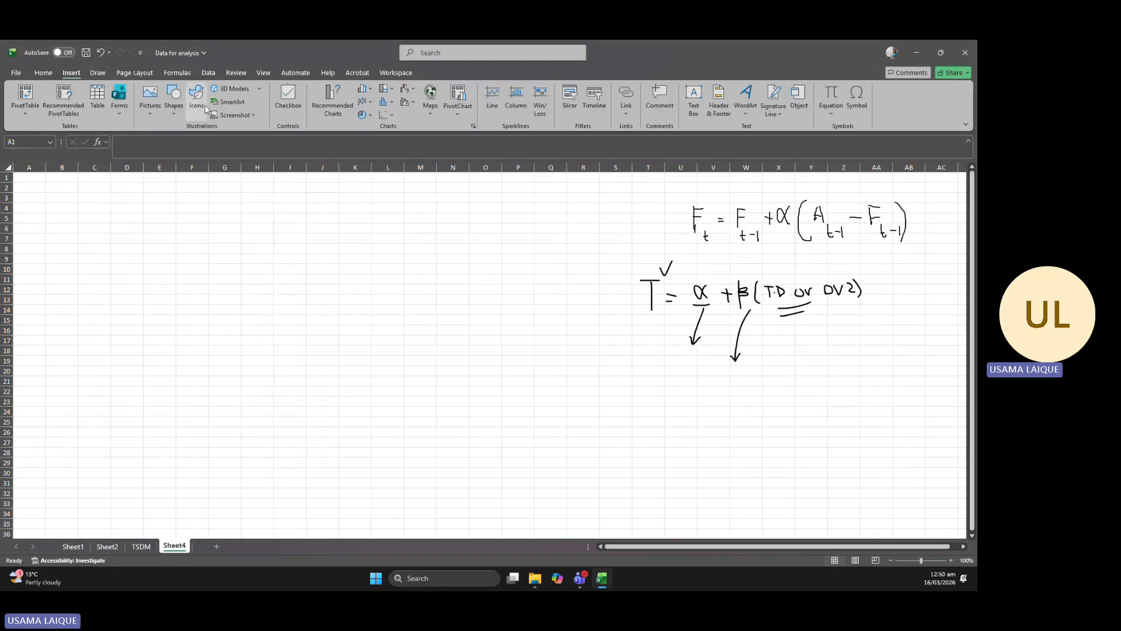
click(98, 73)
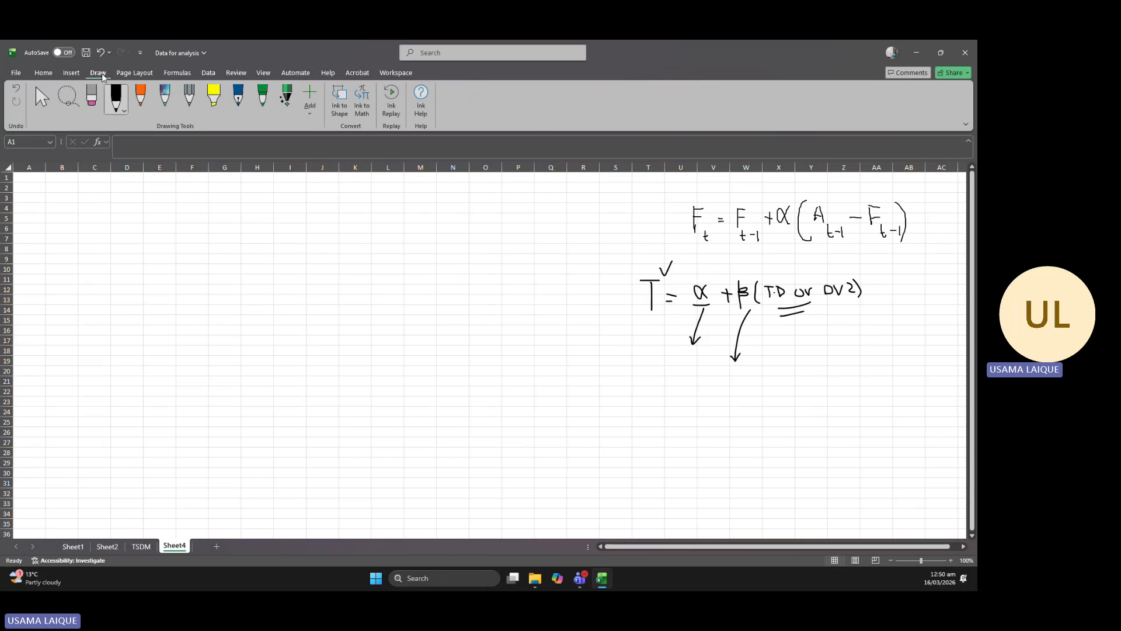
click(124, 109)
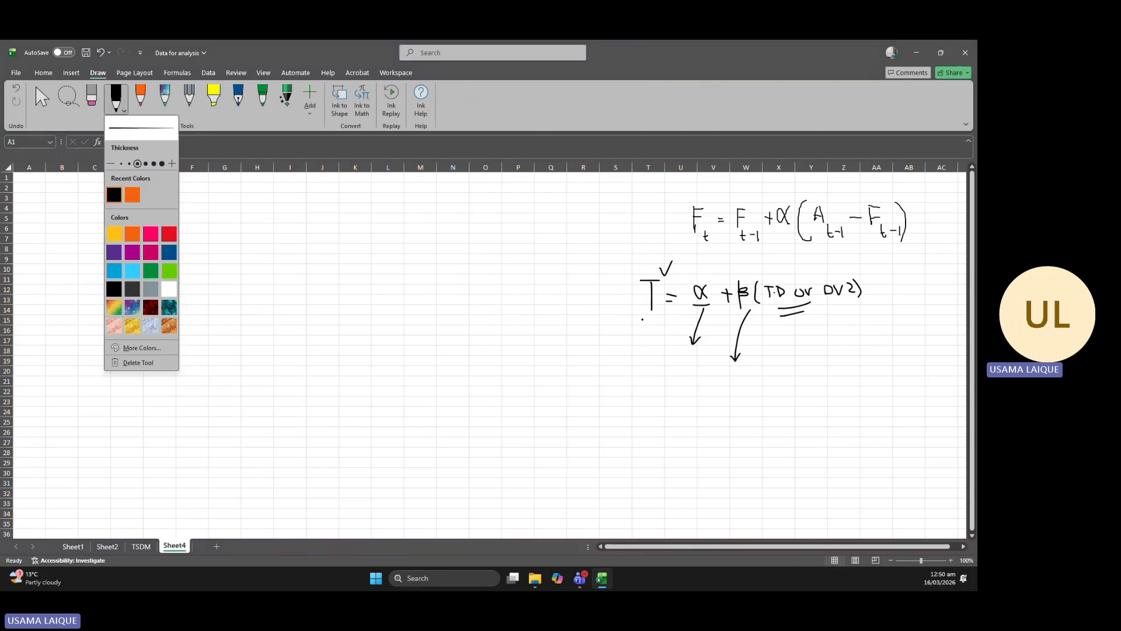
mouse_move(647, 316)
mouse_down()
mouse_move(616, 382)
mouse_move(624, 376)
mouse_up()
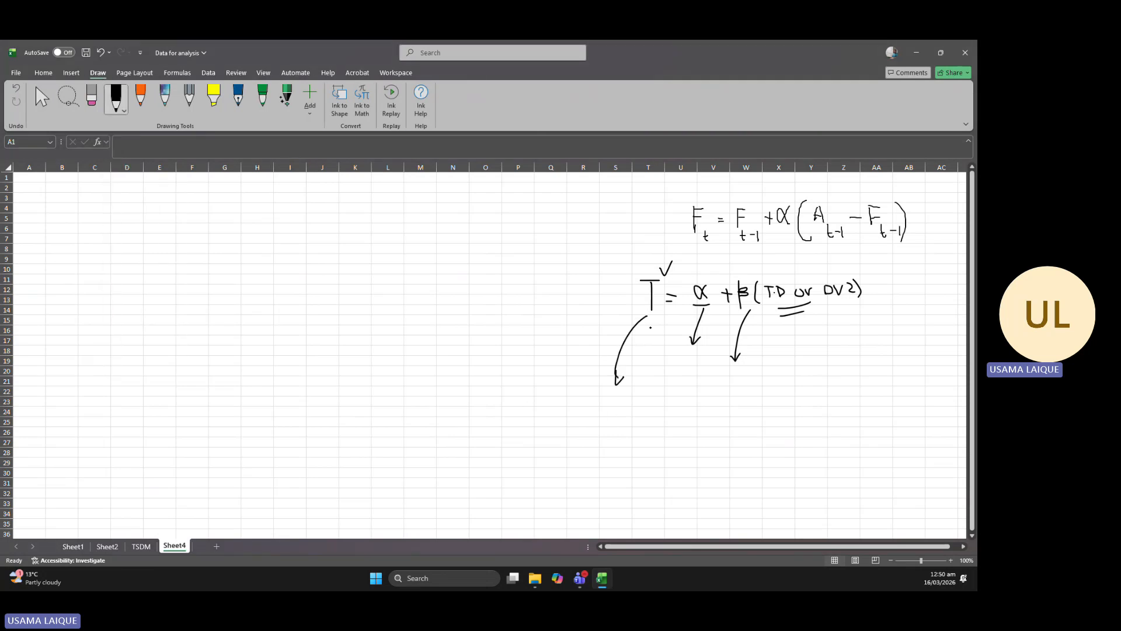
Circle (TD or DV2) in the trend equation and draw an arrow from it down to the handwritten label "indep".
mouse_move(815, 267)
mouse_down()
mouse_move(754, 282)
mouse_move(873, 290)
mouse_move(806, 270)
mouse_up()
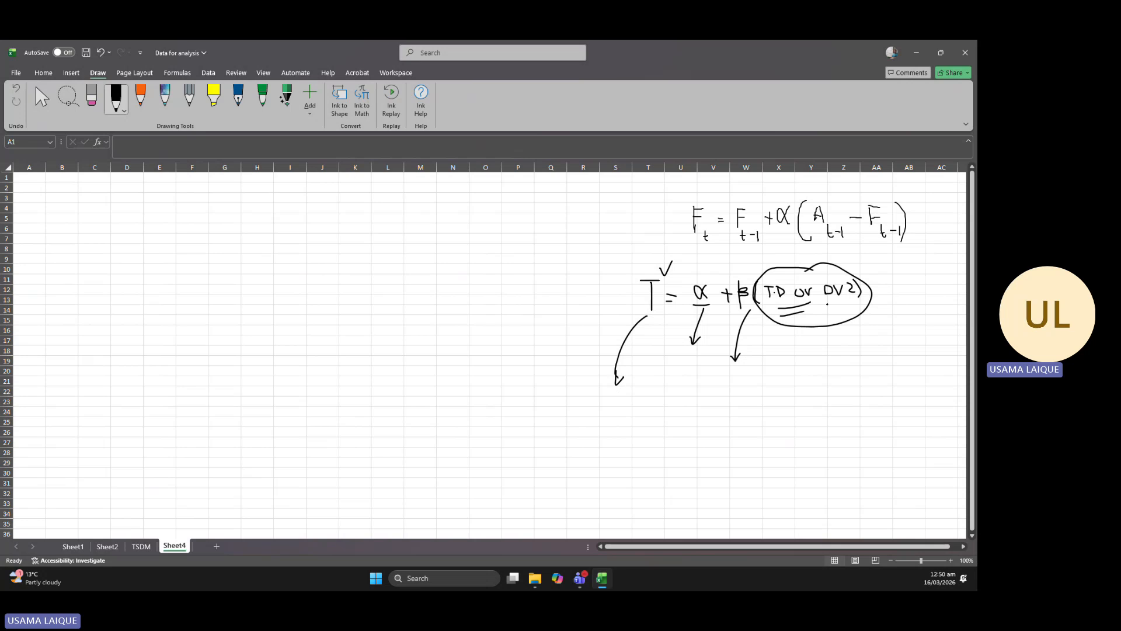
click(825, 376)
drag(828, 325, 832, 388)
mouse_move(817, 385)
mouse_down()
mouse_move(839, 374)
mouse_move(865, 399)
mouse_move(883, 387)
mouse_move(903, 416)
mouse_move(911, 396)
mouse_up()
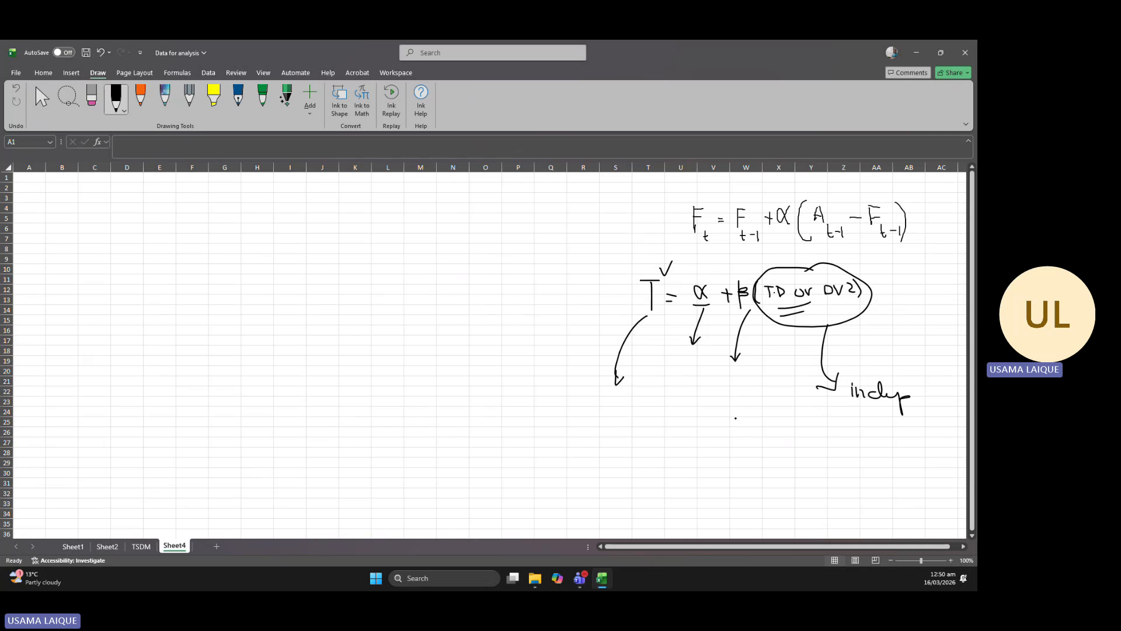
Handwrite a circled (DS-I) with arrows to "dep → y" below the equation, and mark "indep" with an arrow to a circled X.
mouse_move(716, 406)
mouse_down()
mouse_move(718, 427)
mouse_move(745, 409)
mouse_move(772, 427)
mouse_move(705, 431)
mouse_move(763, 464)
mouse_move(786, 453)
mouse_move(802, 480)
mouse_move(828, 470)
mouse_up()
drag(841, 459, 854, 483)
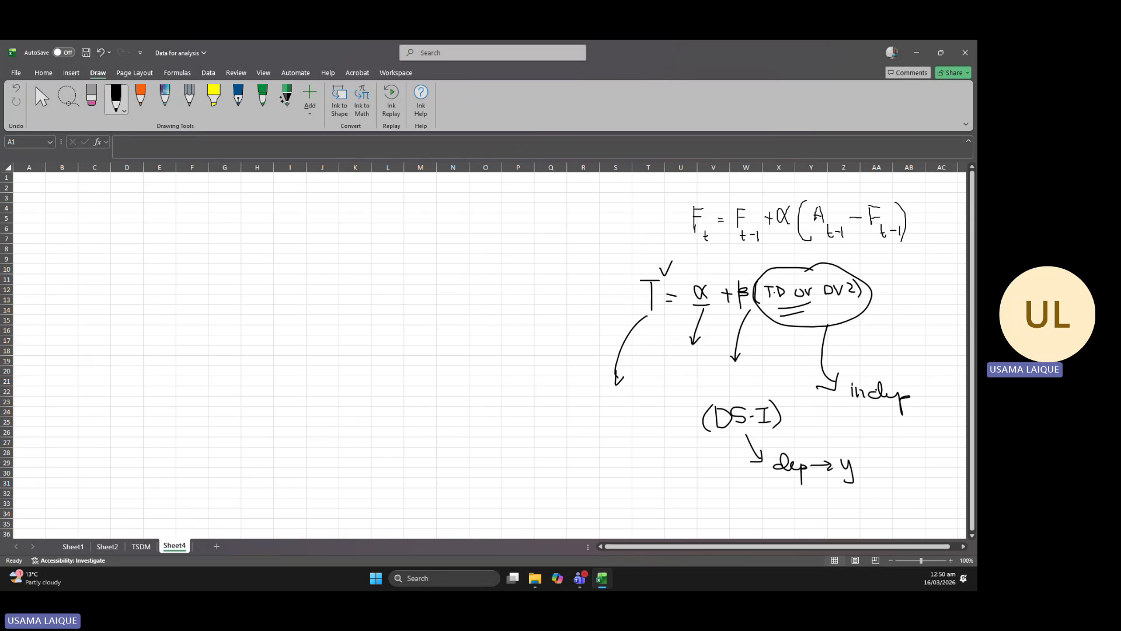
drag(883, 373, 922, 357)
mouse_move(923, 338)
mouse_down()
mouse_move(926, 363)
mouse_move(921, 340)
mouse_up()
mouse_move(757, 393)
mouse_down()
mouse_move(708, 424)
mouse_move(777, 433)
mouse_move(762, 396)
mouse_up()
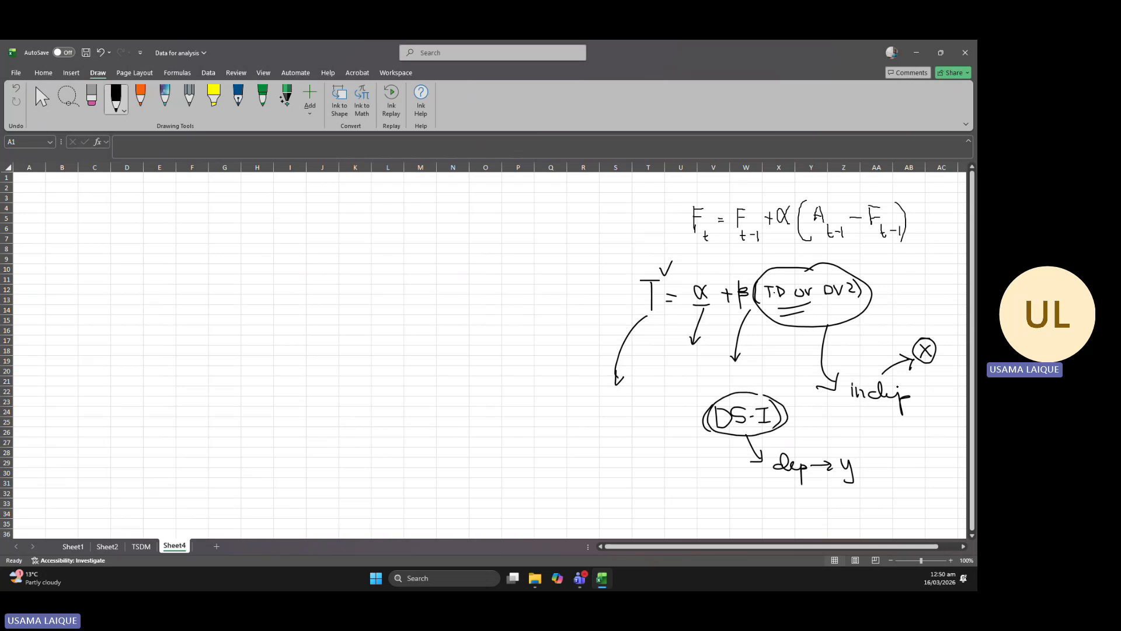
Circle "indep", α and β in the handwritten notes, and extend the equation's T into the word Trend.
mouse_move(894, 364)
mouse_down()
mouse_move(876, 363)
mouse_move(847, 416)
mouse_move(900, 372)
mouse_up()
mouse_move(741, 279)
mouse_down()
mouse_move(748, 268)
mouse_move(691, 301)
mouse_move(701, 279)
mouse_up()
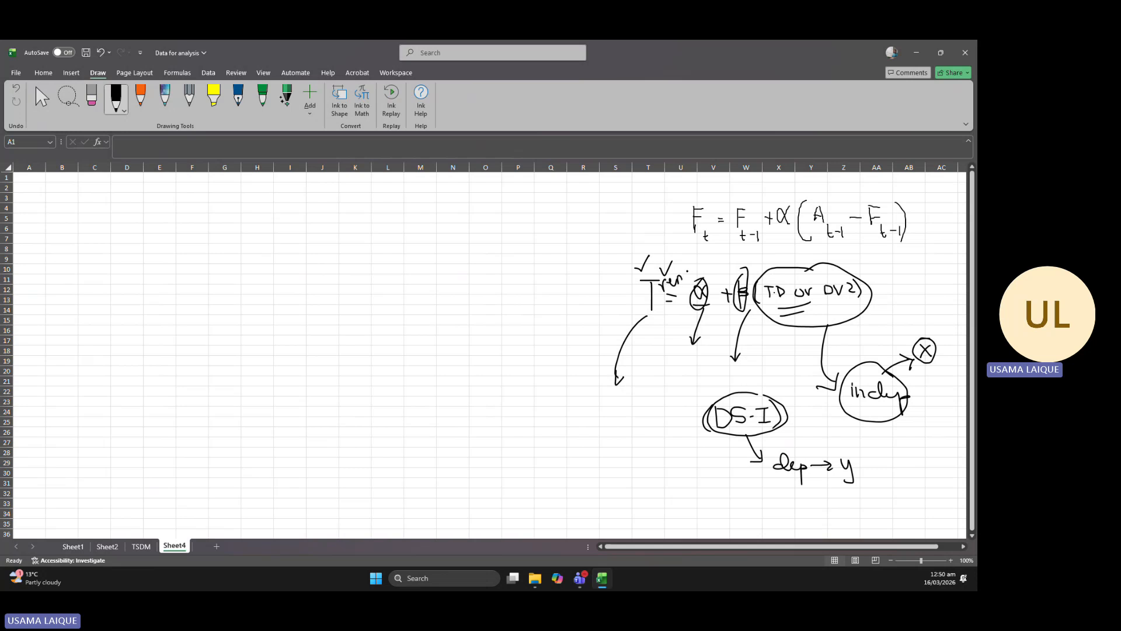
mouse_move(692, 273)
mouse_down()
mouse_move(688, 261)
mouse_move(705, 283)
mouse_up()
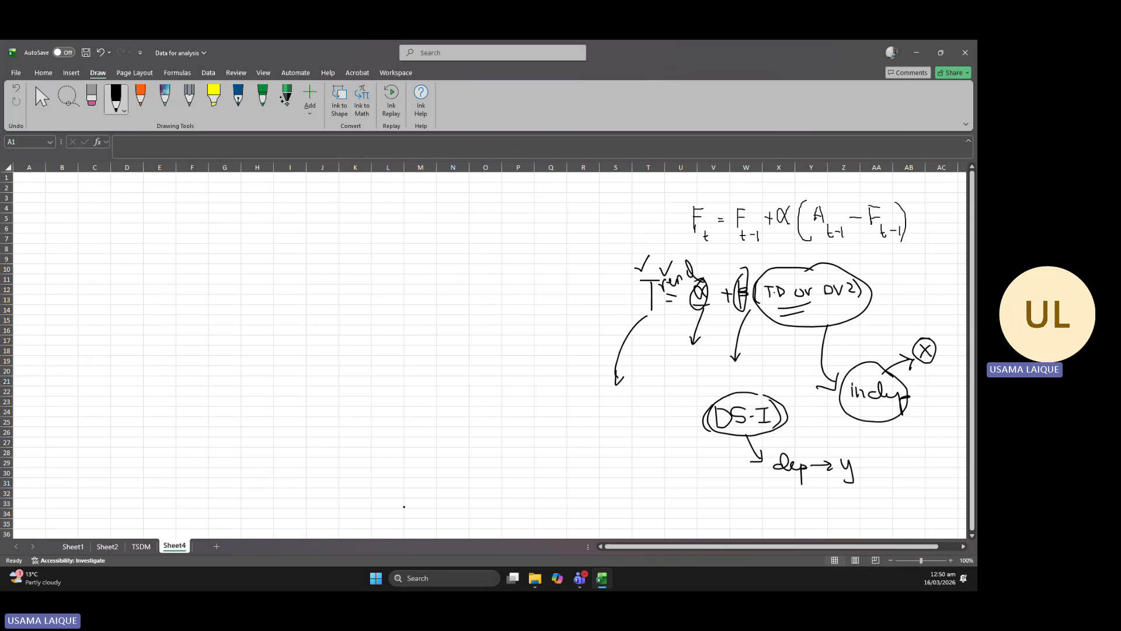
Open the Regression tool of Data Analysis on the TSDM sheet.
click(141, 547)
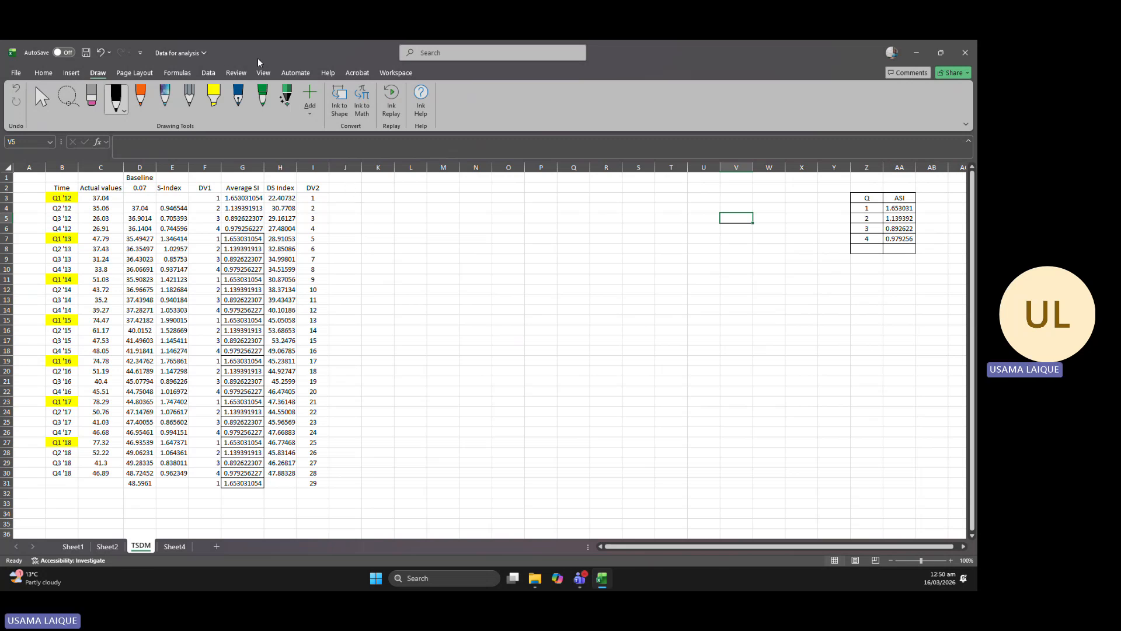
click(209, 73)
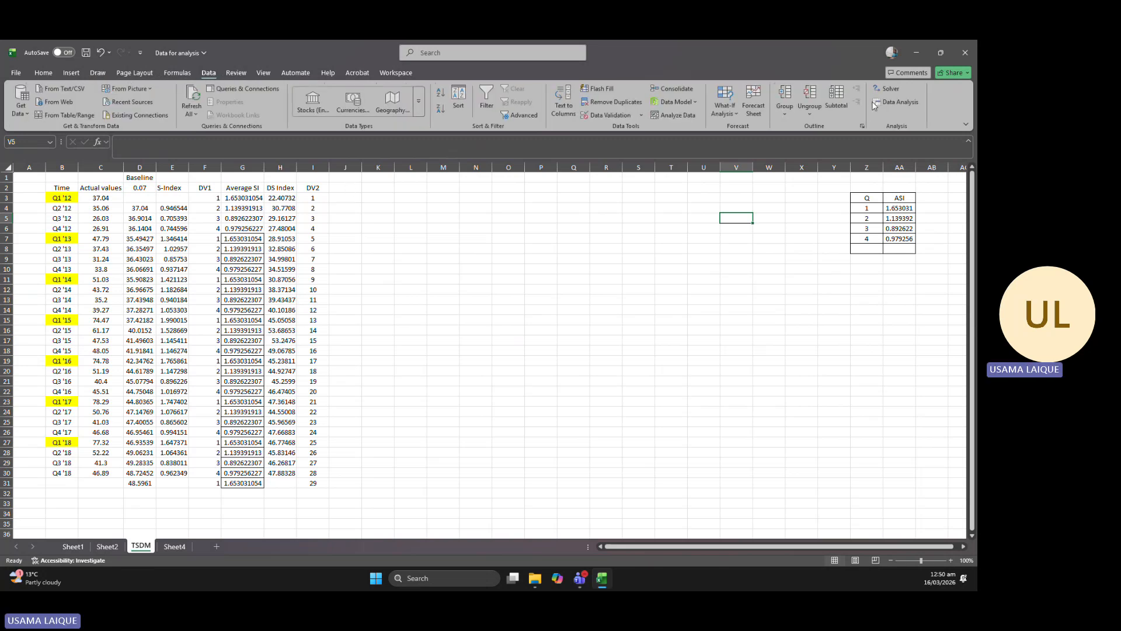
click(896, 102)
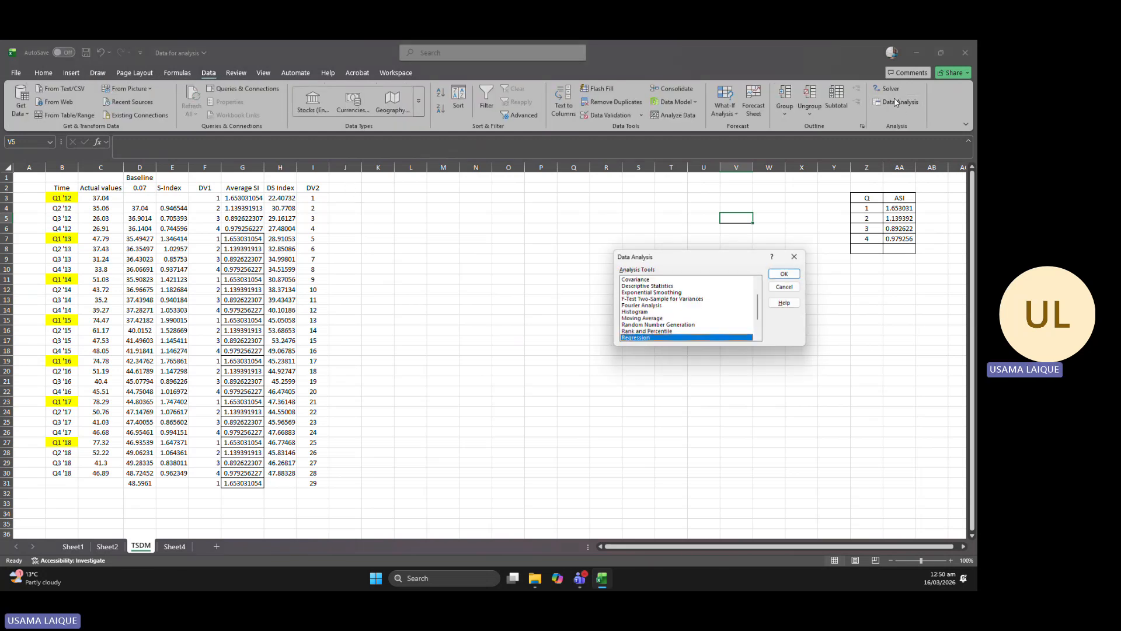
click(785, 274)
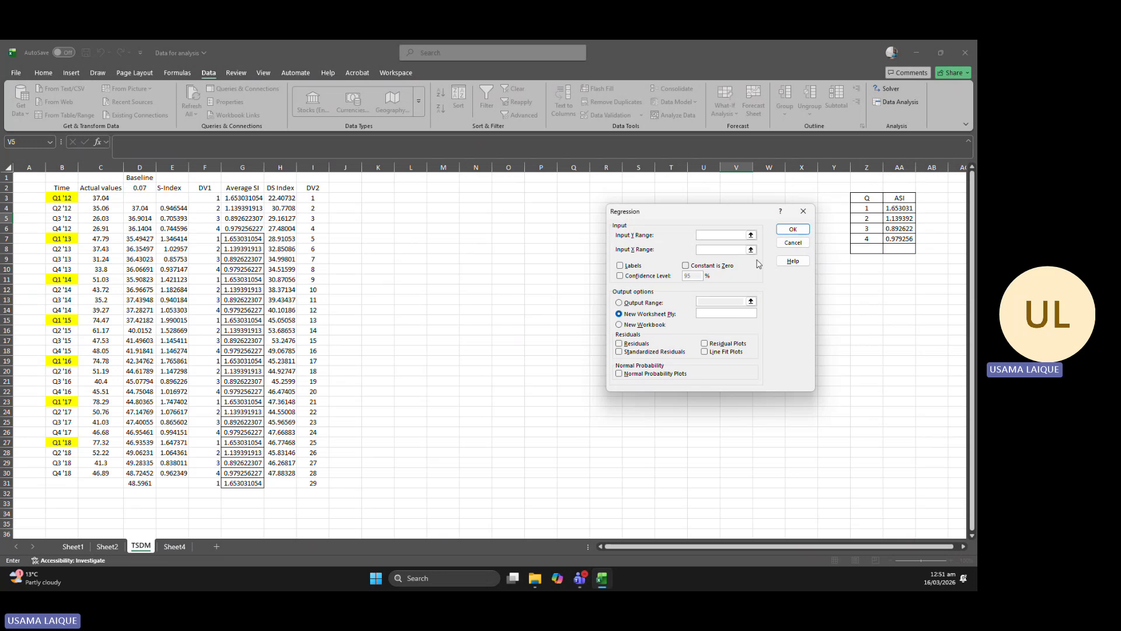
click(751, 234)
drag(313, 188, 308, 476)
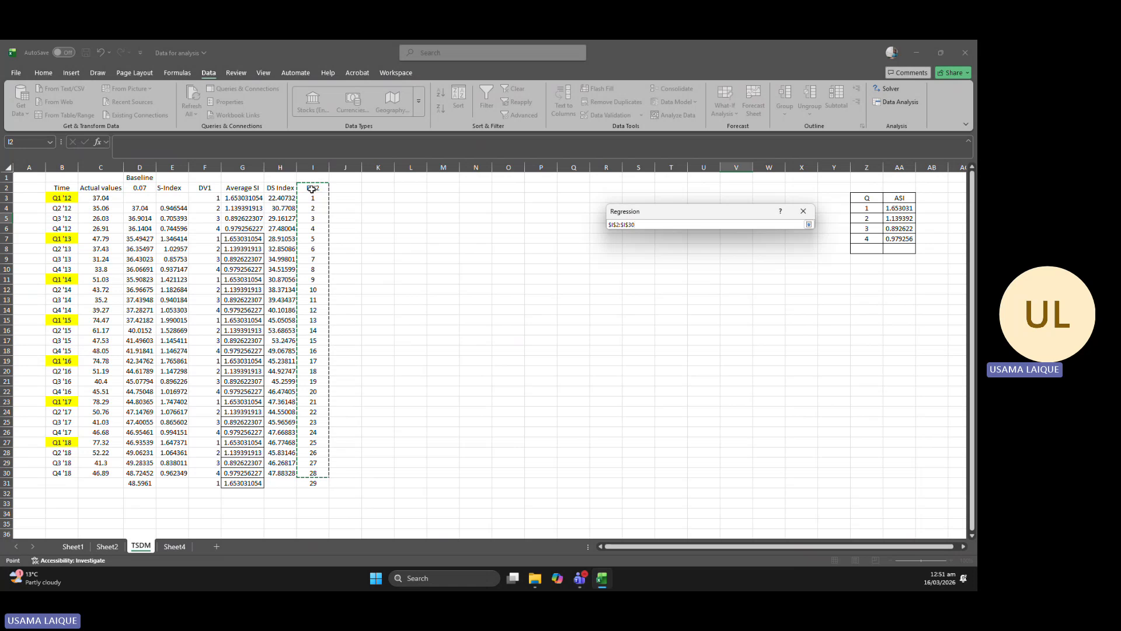
click(809, 224)
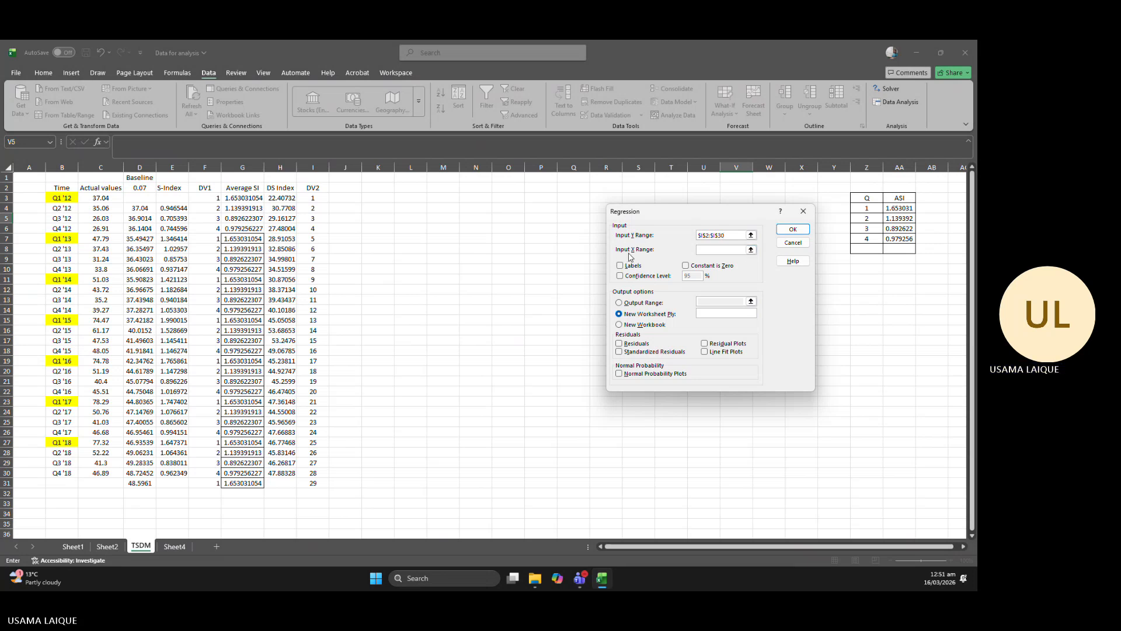
click(751, 234)
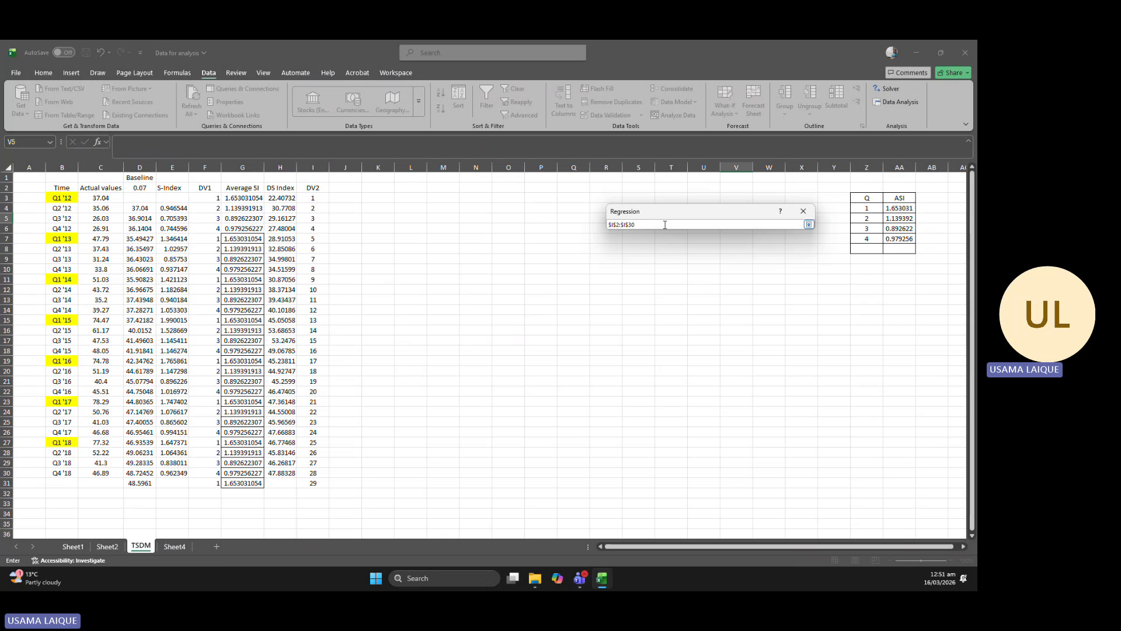
key(BackSpace)
key(BackSpace)
key(BackSpace)
key(BackSpace)
key(BackSpace)
key(BackSpace)
key(BackSpace)
click(808, 224)
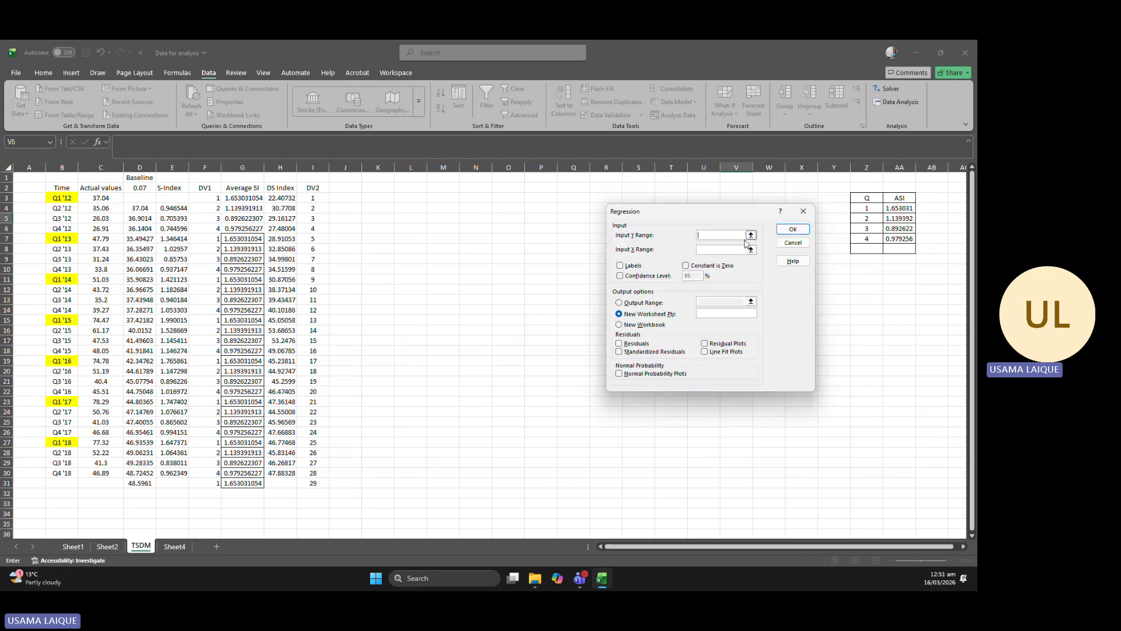
Set the regression's Input Y Range to the DS Index cells H2:H30 and its Input X Range to the DV2 cells I2:I30.
click(751, 235)
drag(280, 190, 286, 472)
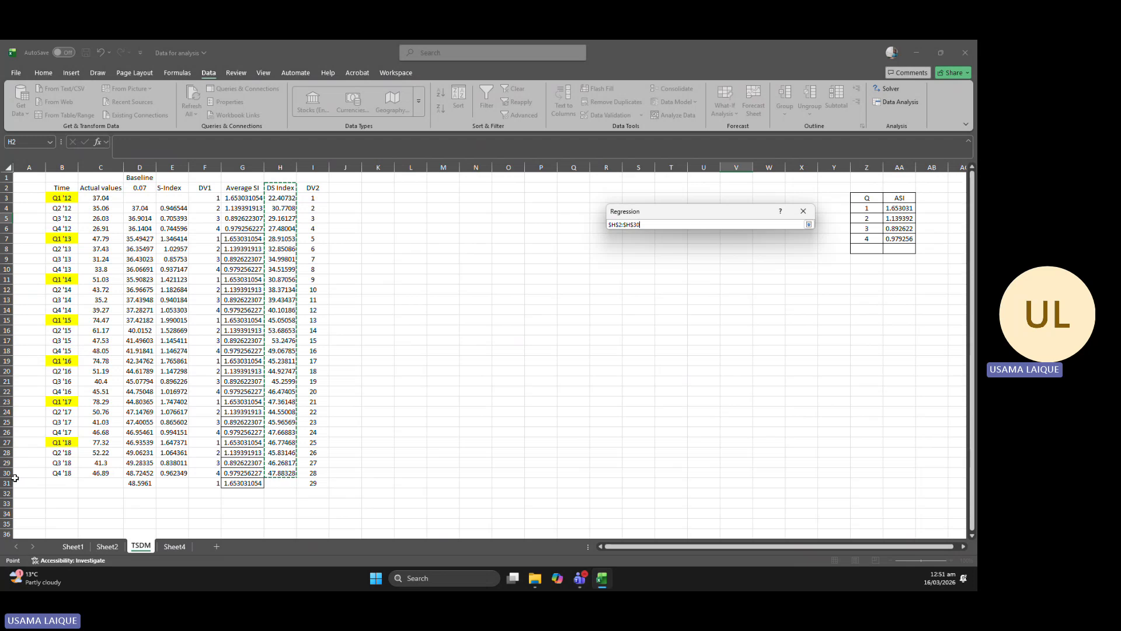
click(809, 224)
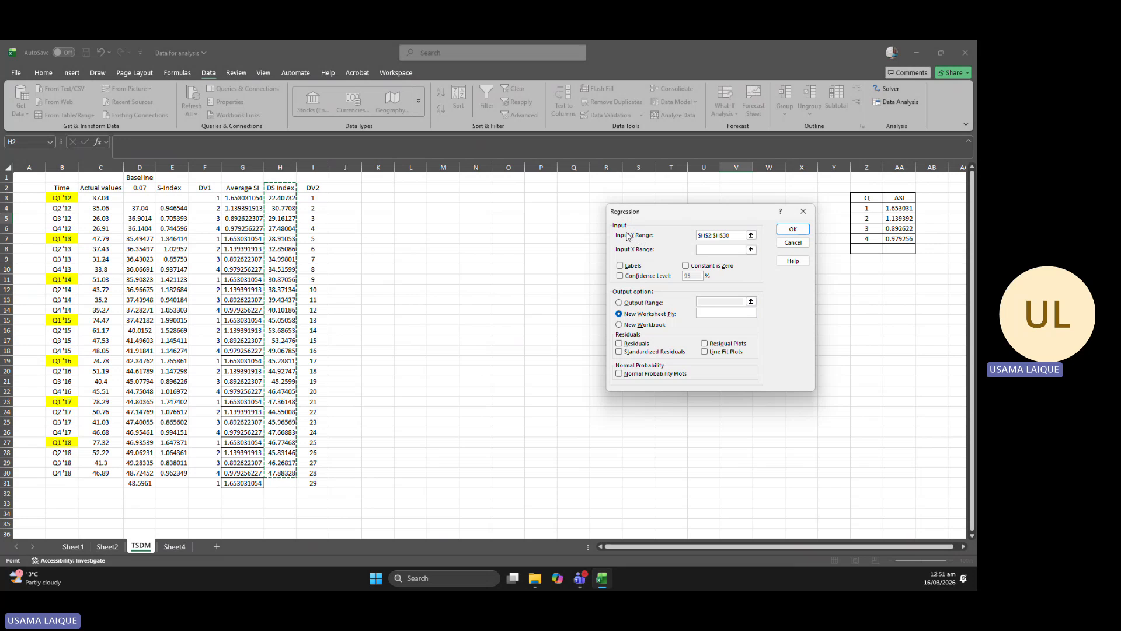
click(751, 249)
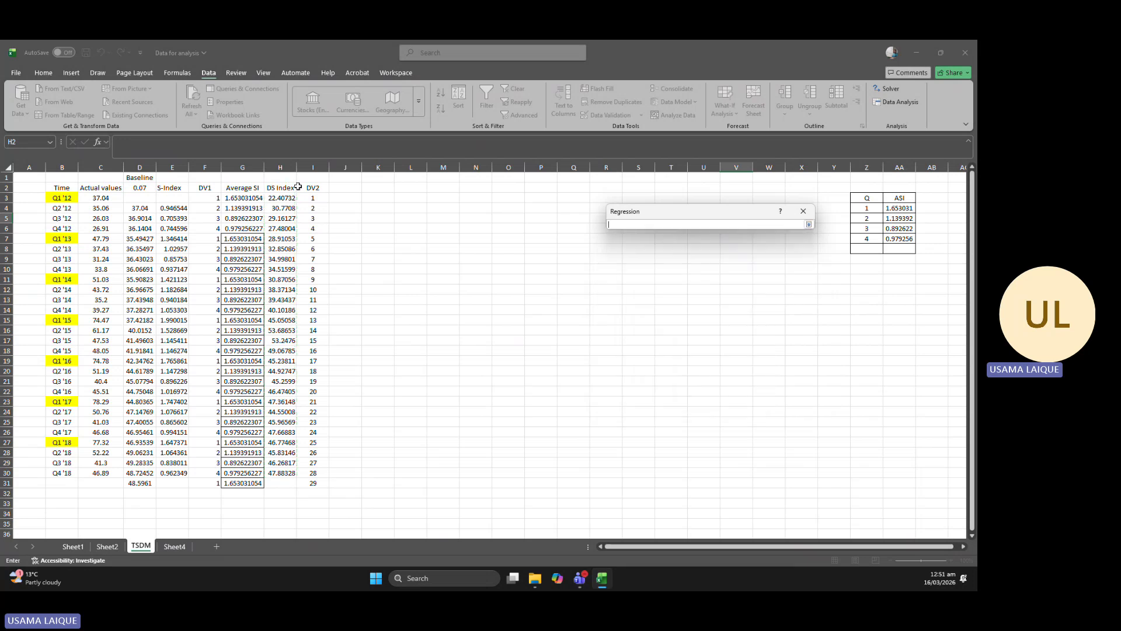
drag(309, 187, 307, 474)
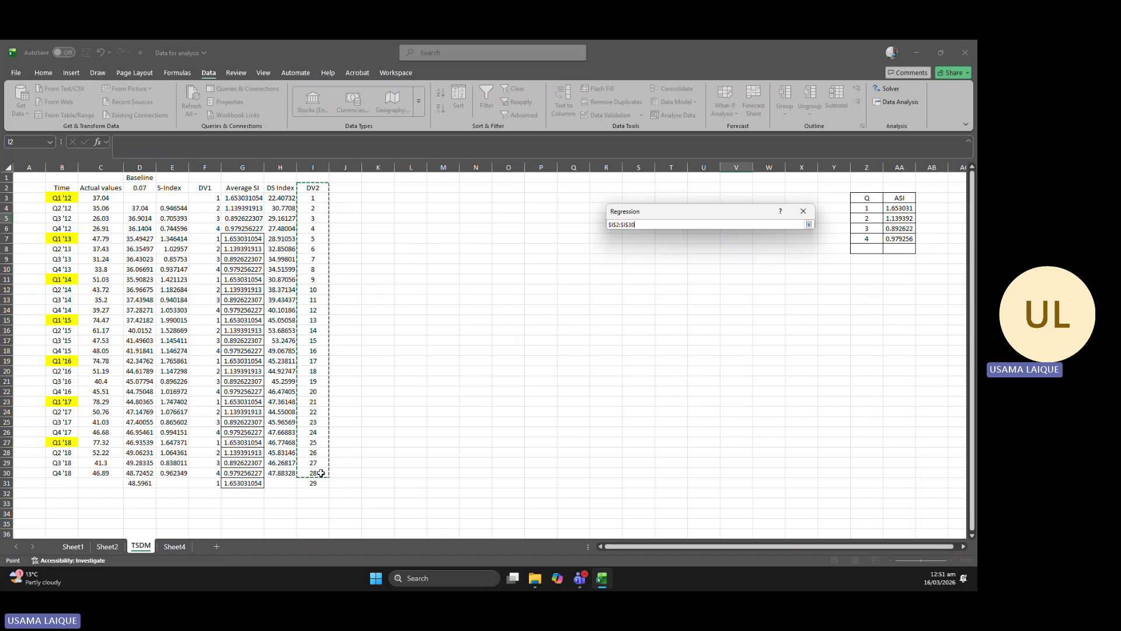
click(809, 224)
Mark the regression inputs as having labels, direct the output to cell S10 of the TSDM sheet, and run the regression.
click(620, 266)
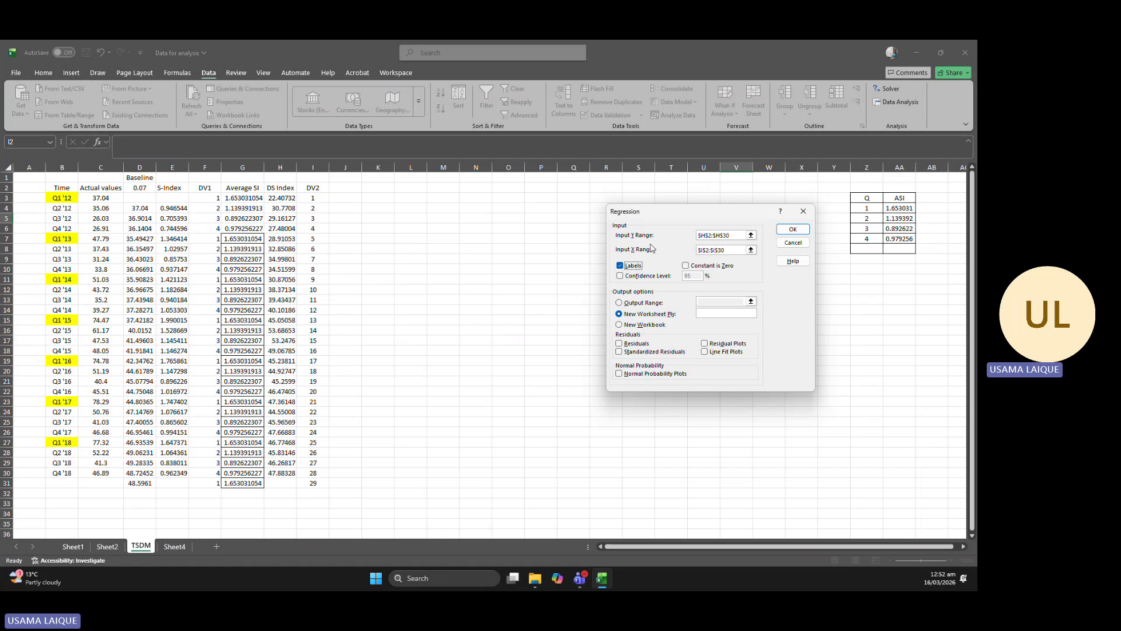
click(619, 303)
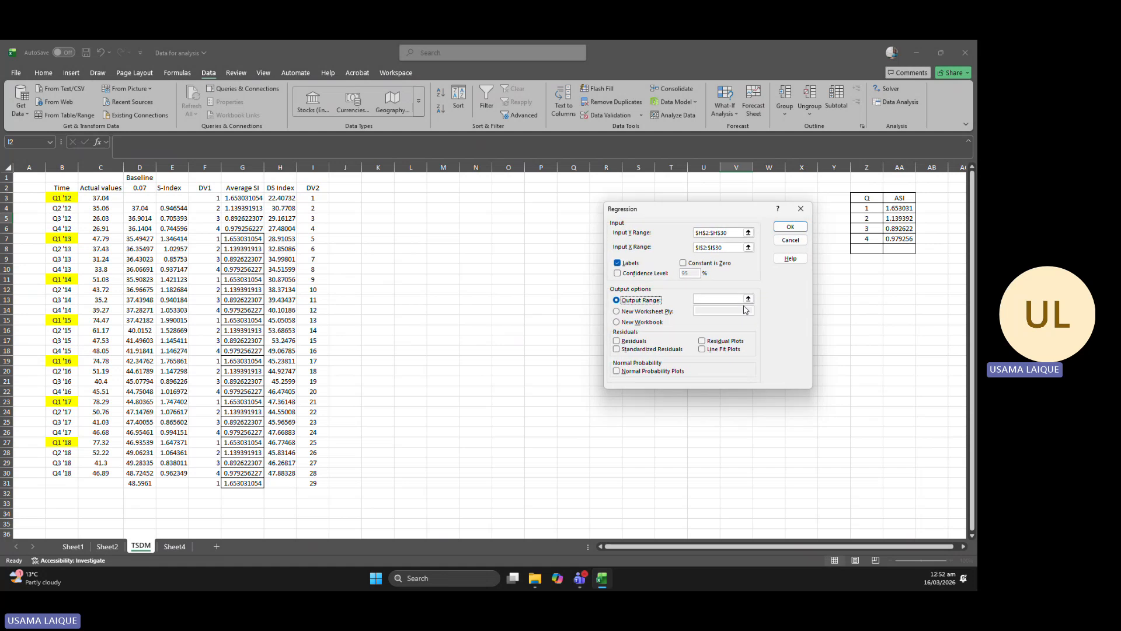
click(751, 301)
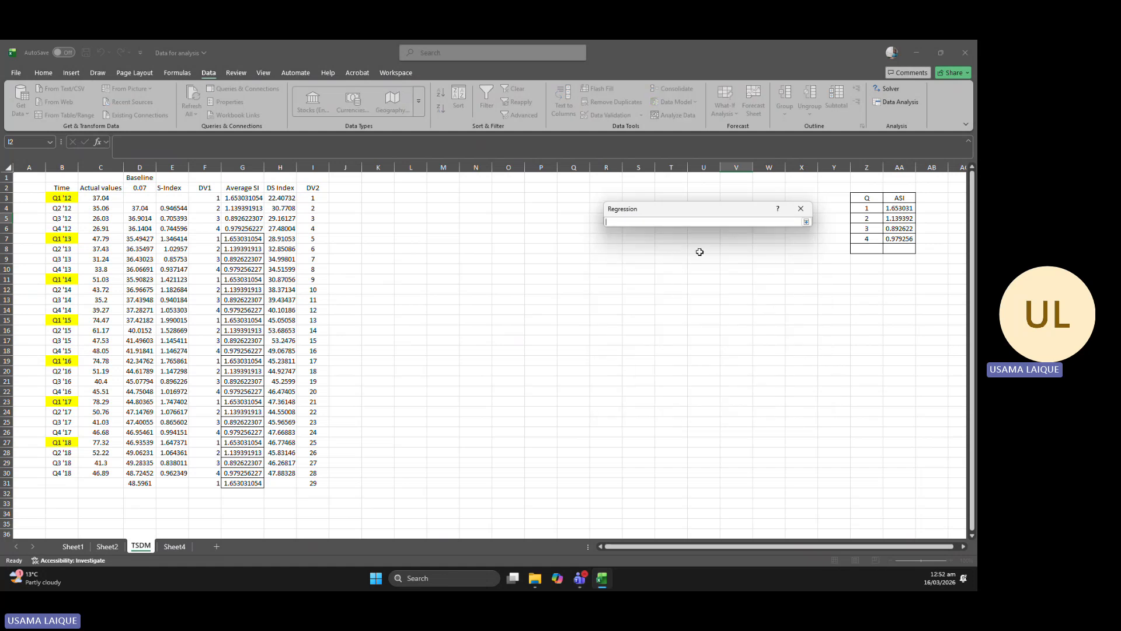
click(635, 249)
click(638, 270)
click(806, 222)
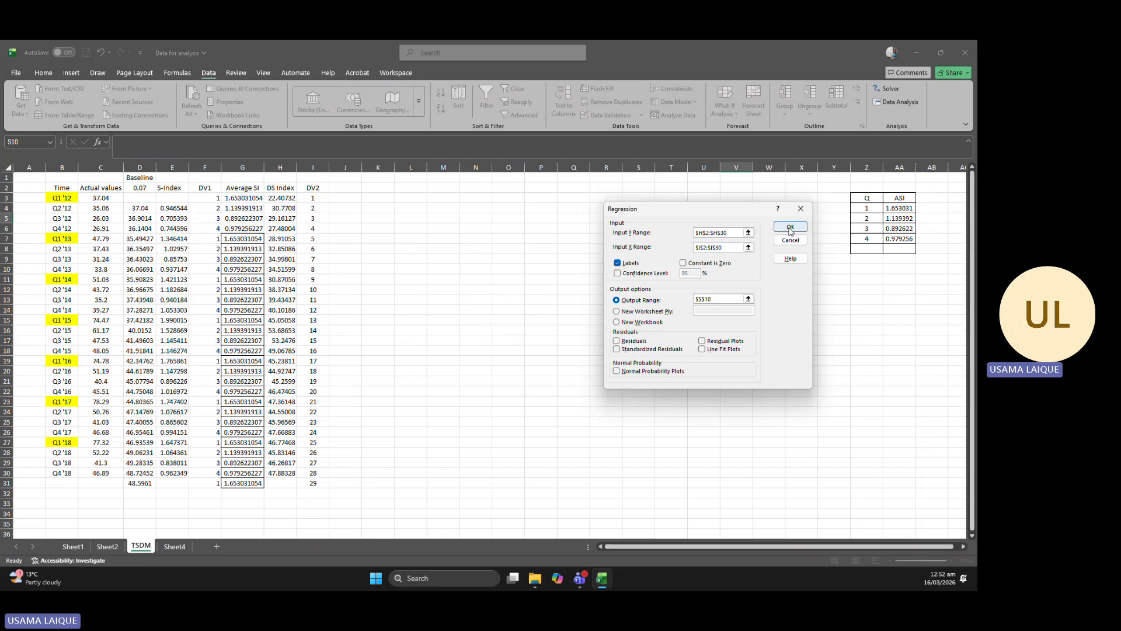
click(789, 226)
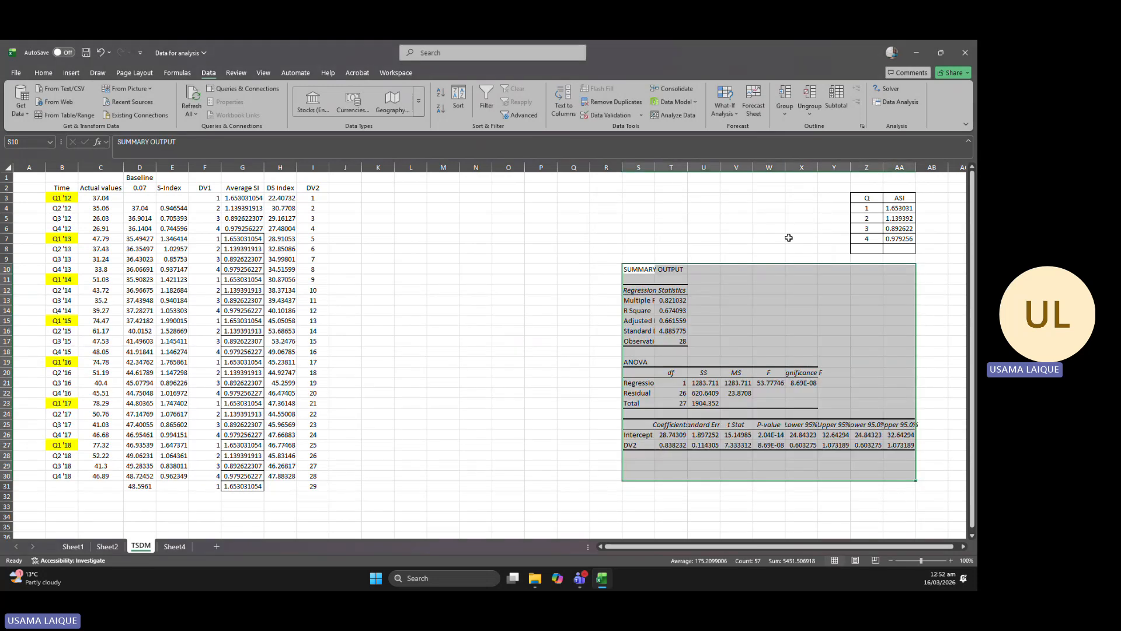
Autofit columns S, T and X so the regression output's labels and values fit.
double_click(654, 168)
double_click(720, 168)
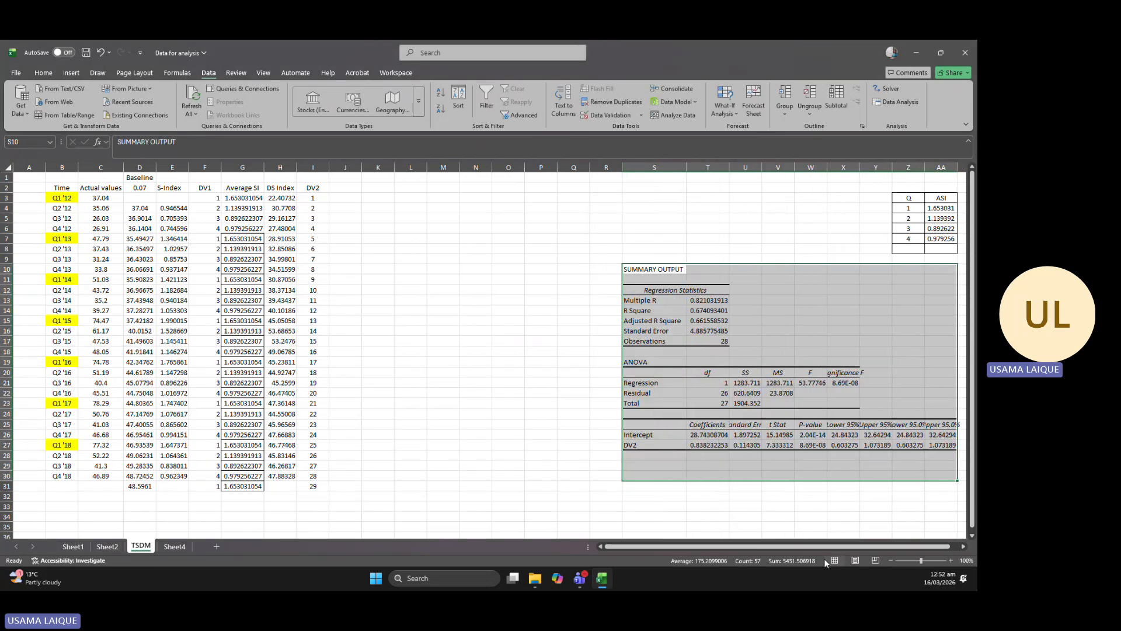
drag(841, 548, 854, 549)
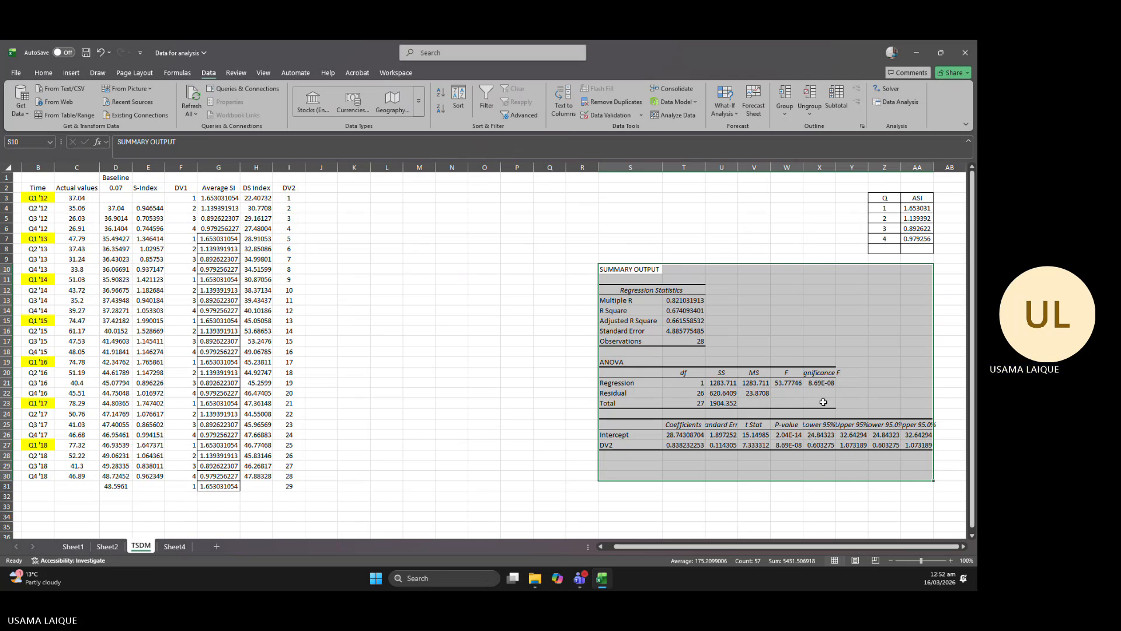
double_click(839, 167)
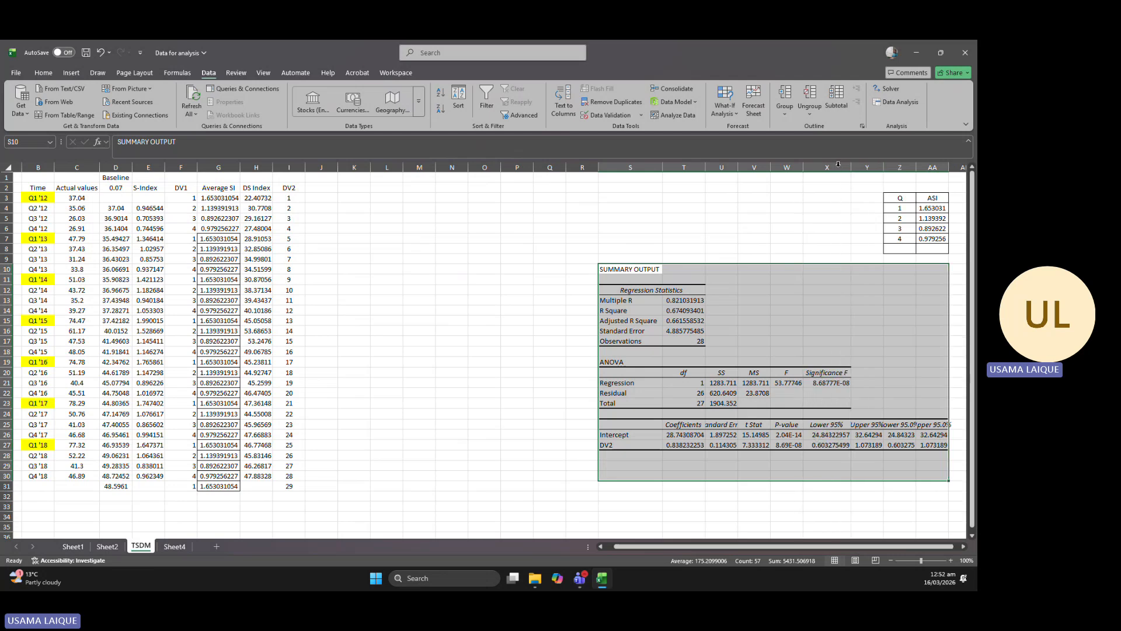
Examine the regression output's Significance F, the Intercept and DV2 rows, the intercept coefficient, and both P-values.
click(841, 383)
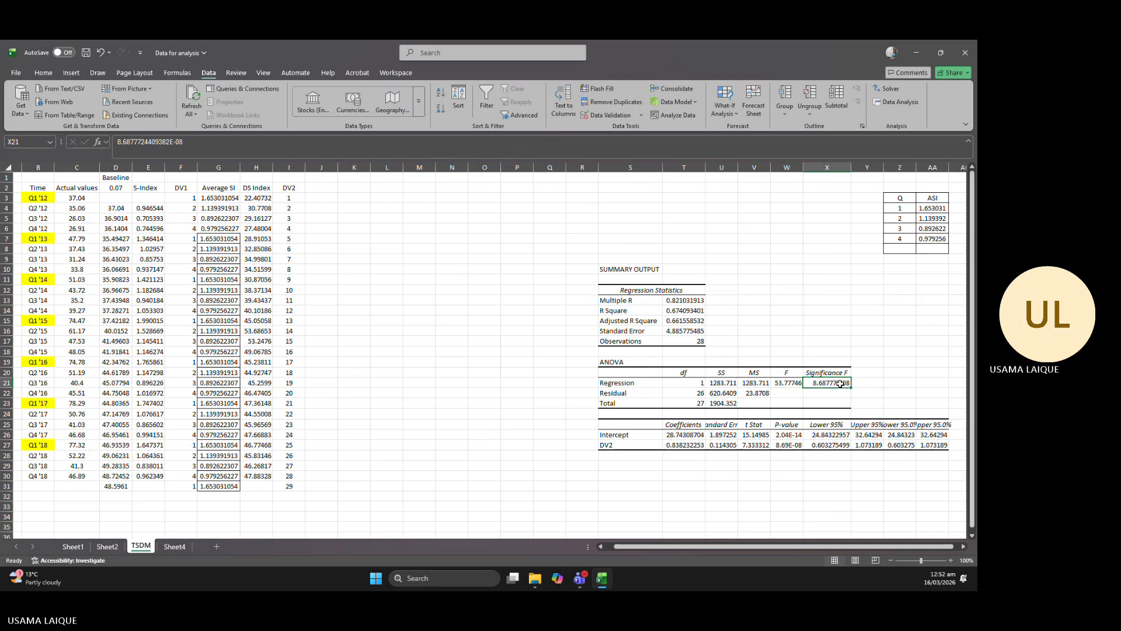
click(614, 437)
click(621, 446)
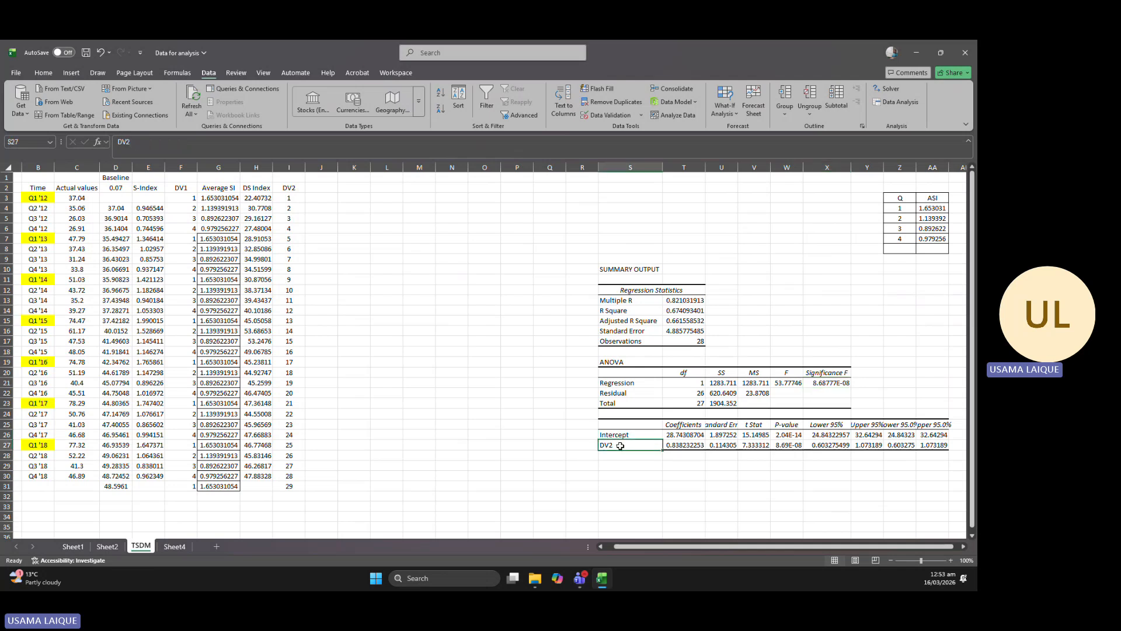
click(626, 436)
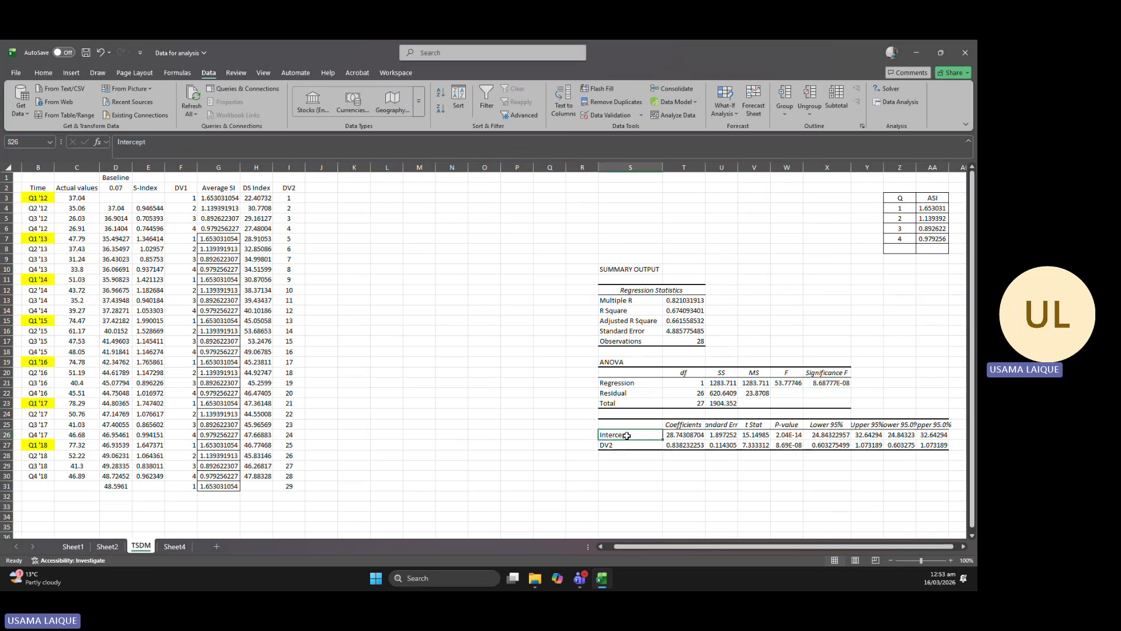
click(693, 435)
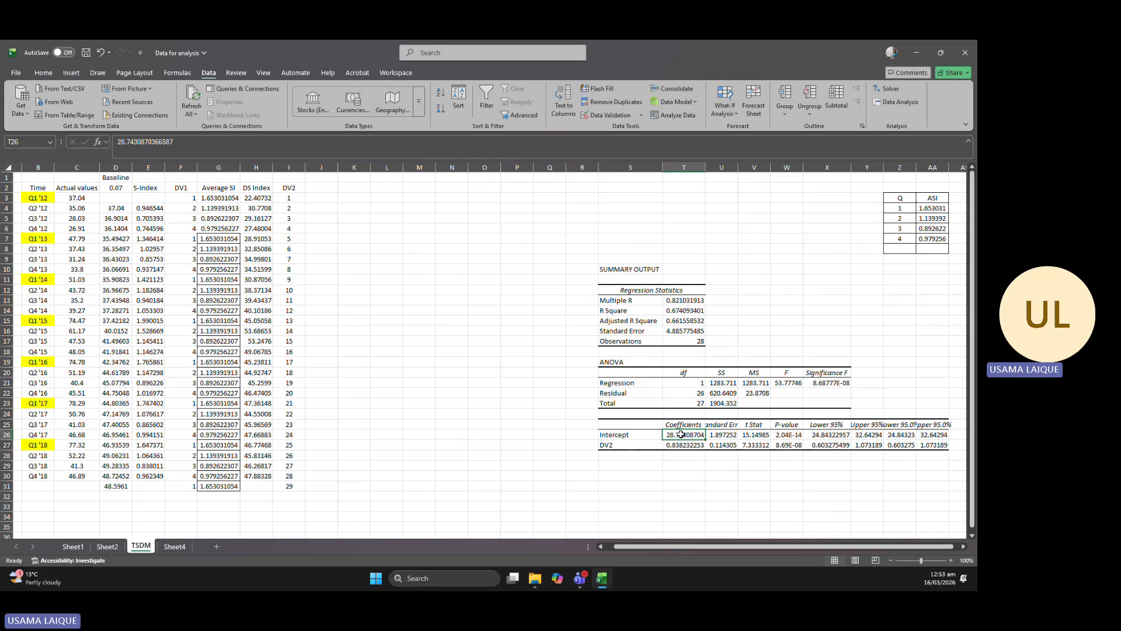
click(776, 435)
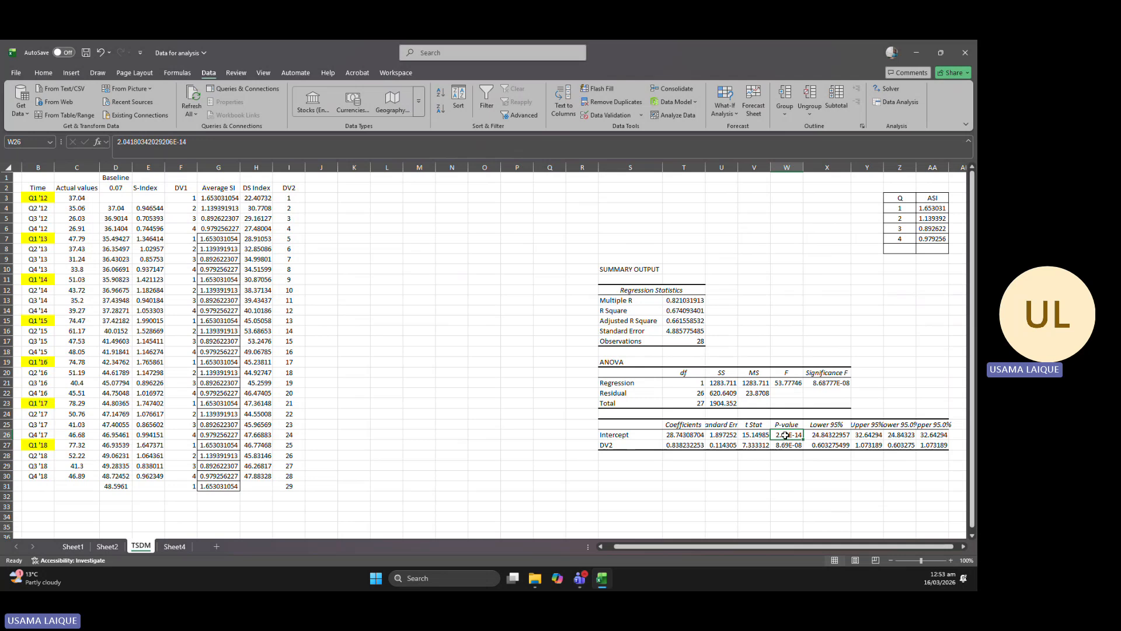
click(785, 445)
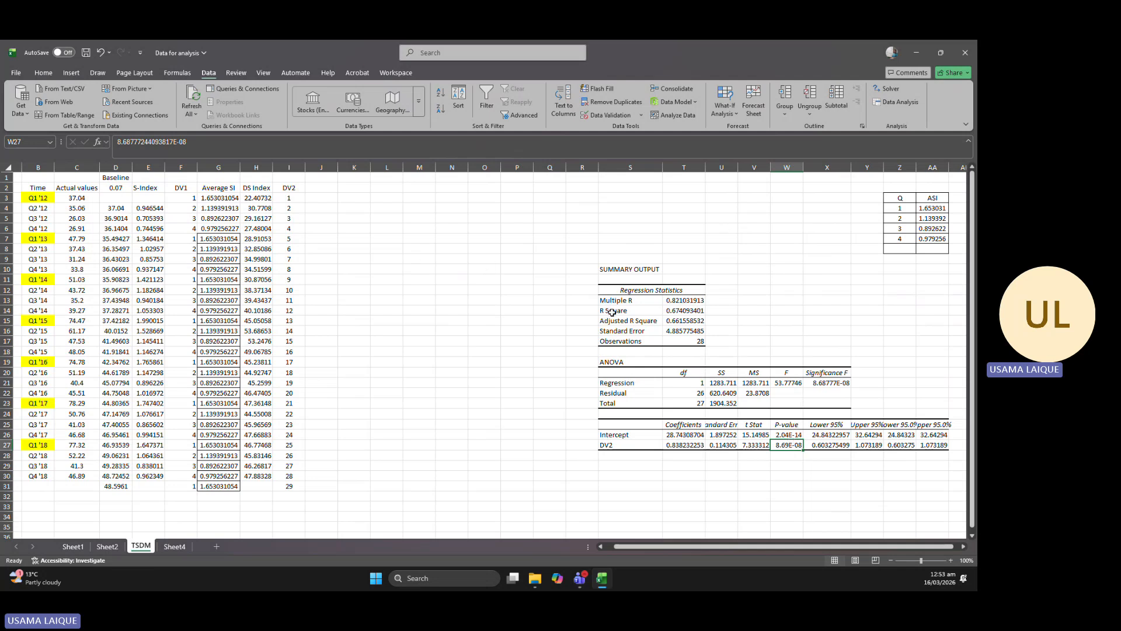
click(841, 382)
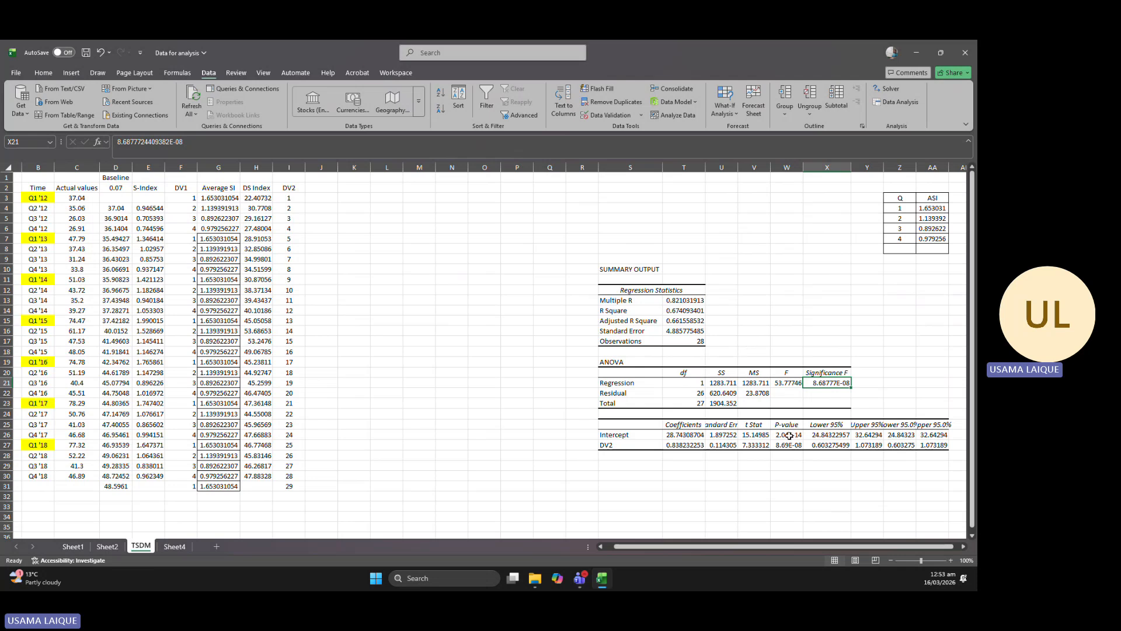
Add the header Trend in J2 and build the formula =(T26)+(T27*I3) in J3 from the regression coefficients and DV2.
double_click(326, 188)
text(Trend)
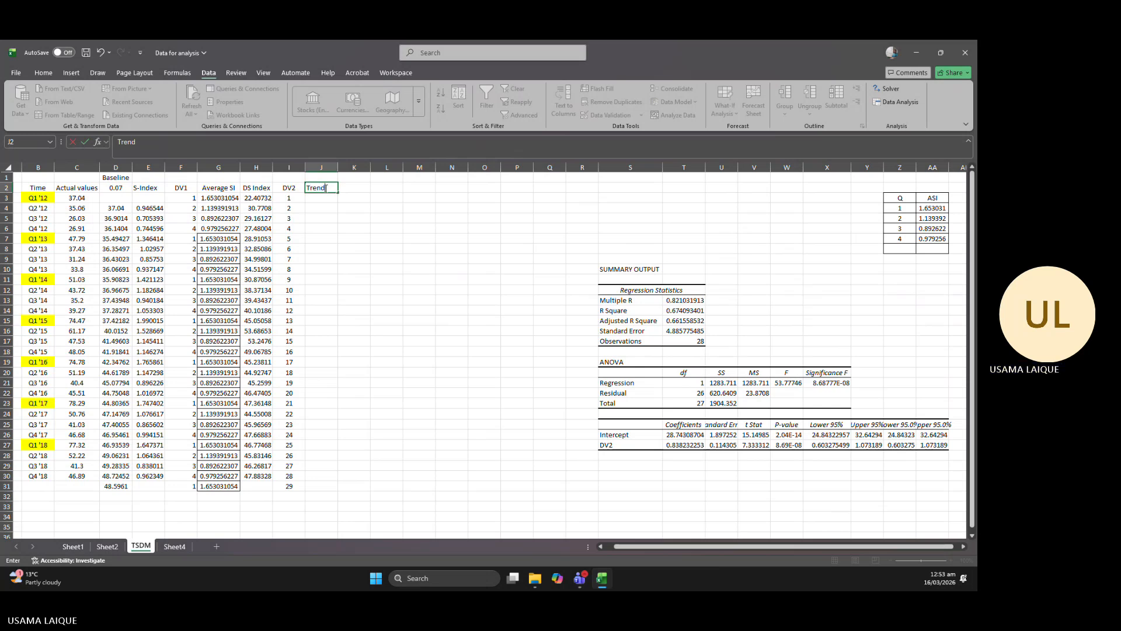
click(329, 199)
text(=()
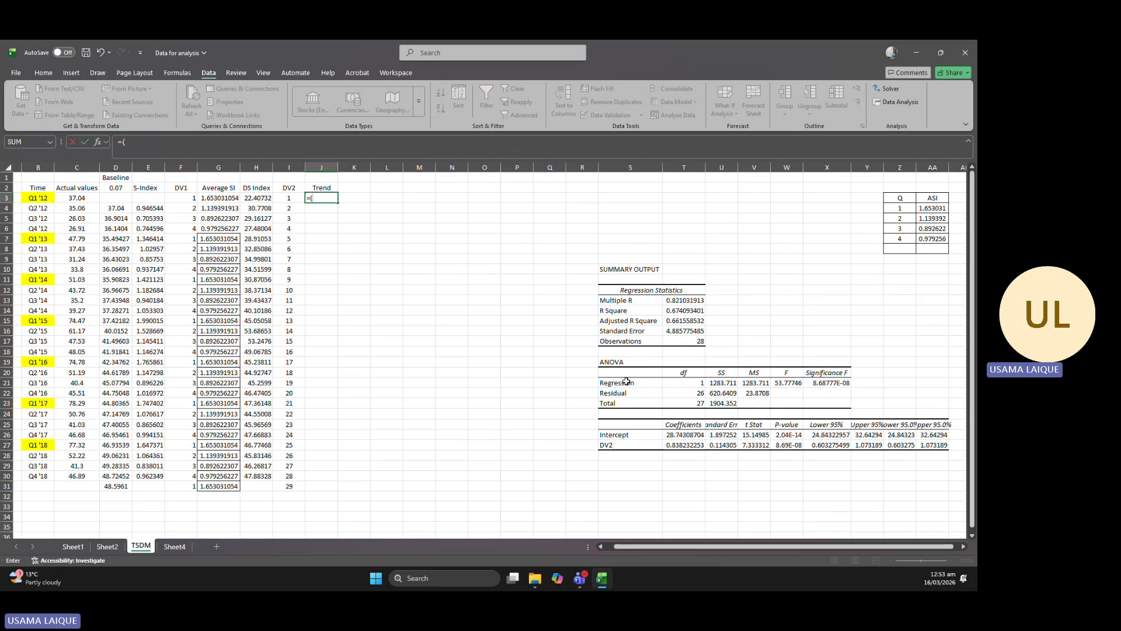
click(681, 436)
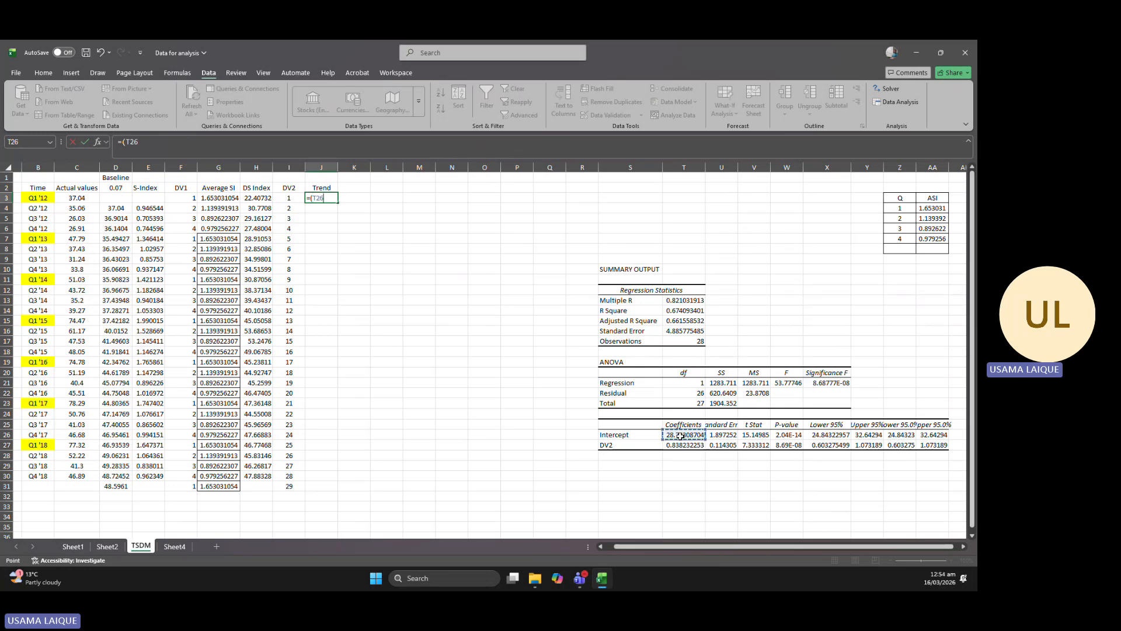
text()+()
click(684, 446)
text(*)
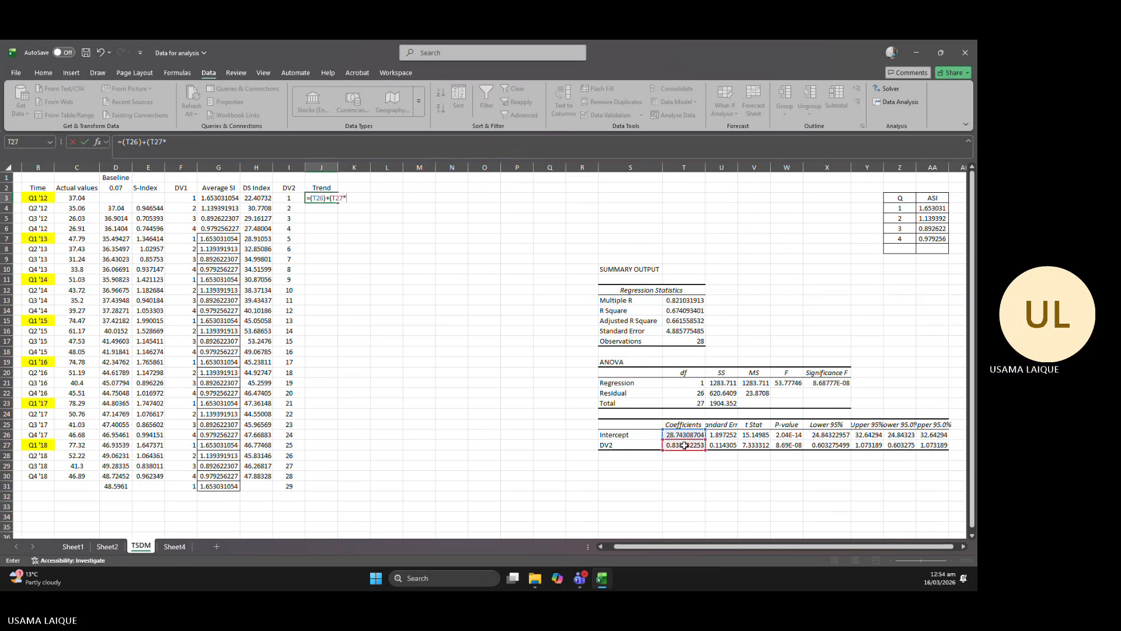
click(294, 196)
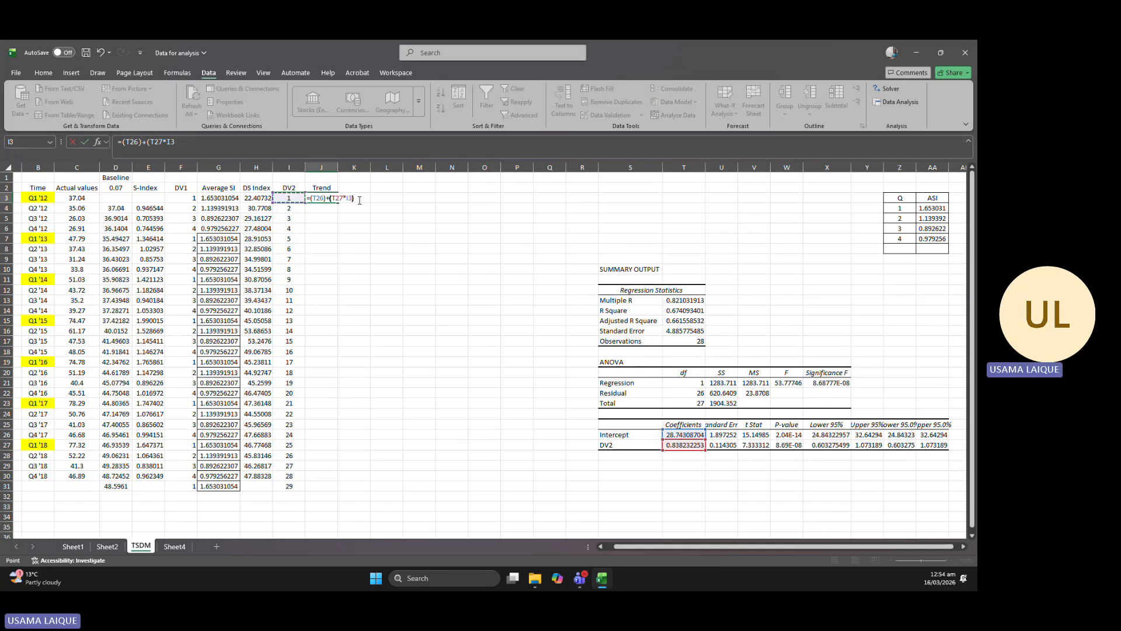
text())
Make the coefficient references absolute as =($T$26)+($T$27*I3) in J3 and fill the Trend formula down to J30.
key(F4)
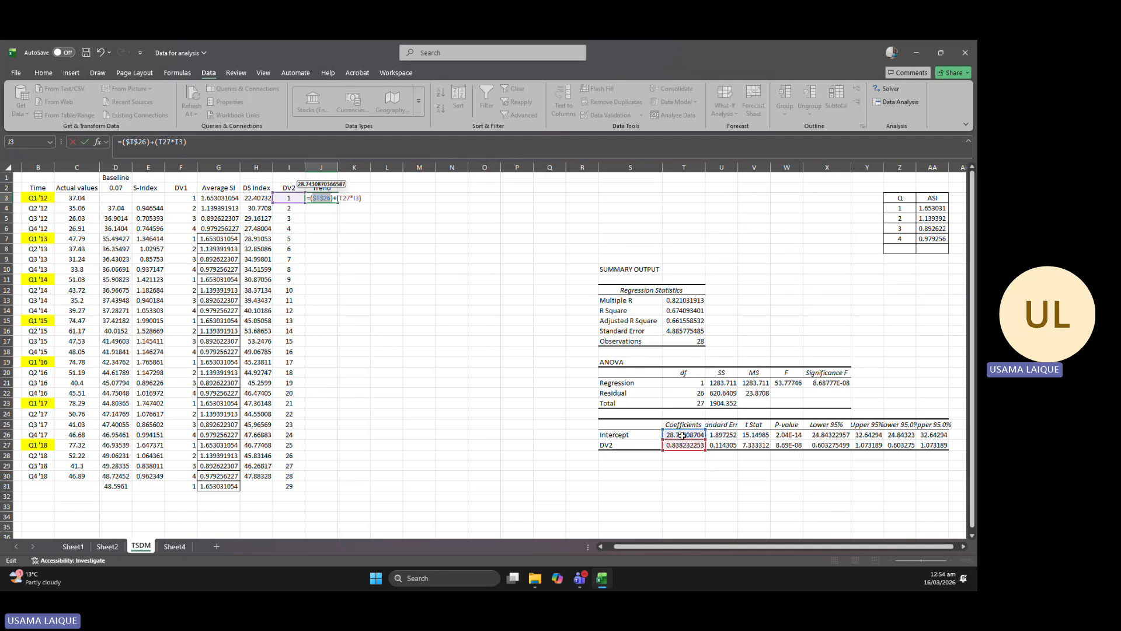
click(344, 197)
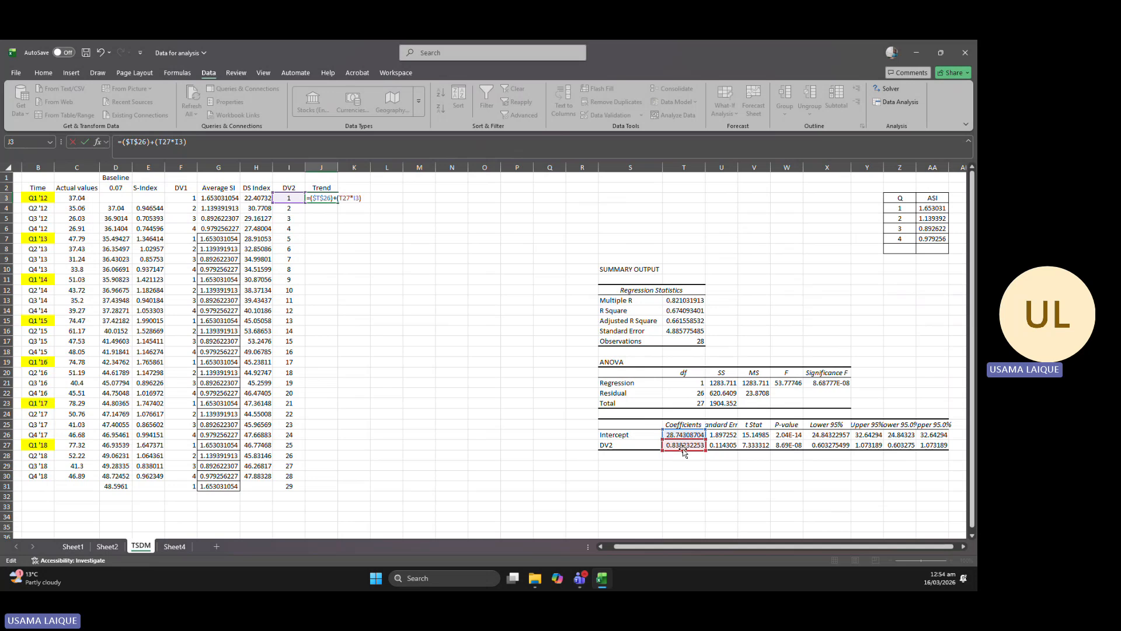
click(345, 198)
key(F4)
key(ctrl+Return)
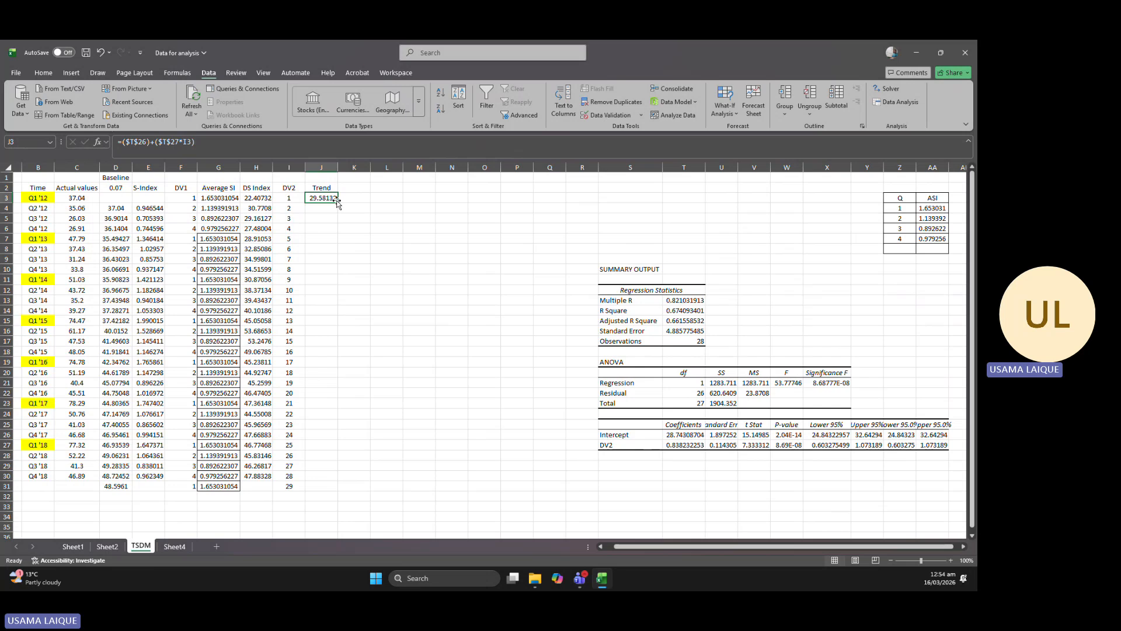
drag(337, 201, 328, 480)
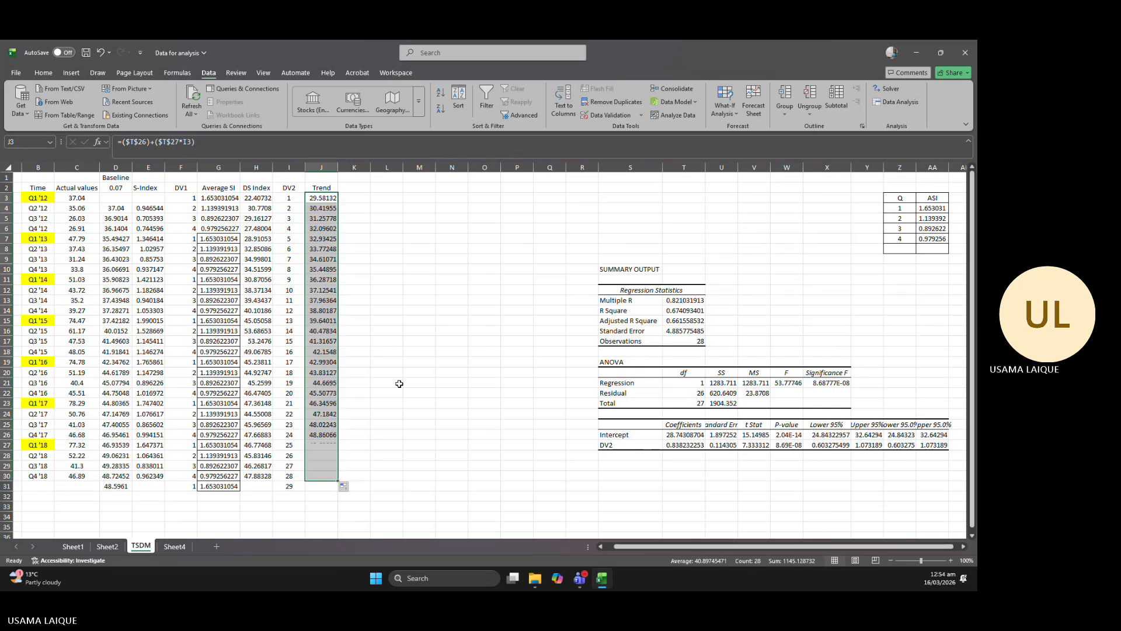
click(412, 351)
Plot the Trend column J2:J30 as a line chart to check its shape, and delete the chart.
drag(326, 185, 322, 476)
click(71, 73)
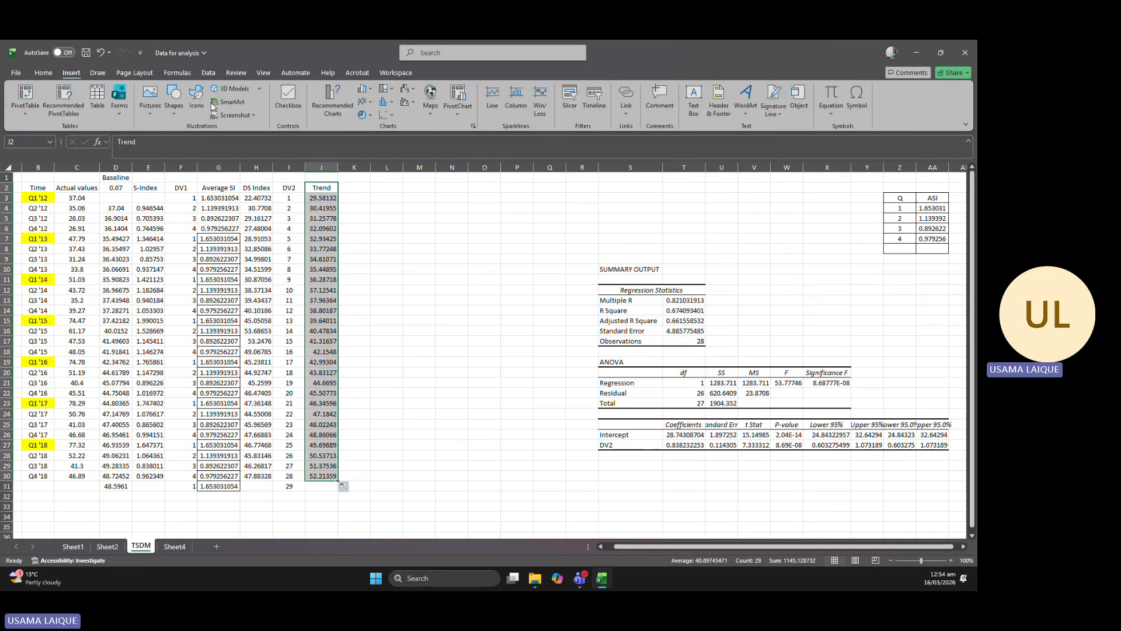
click(364, 102)
click(371, 143)
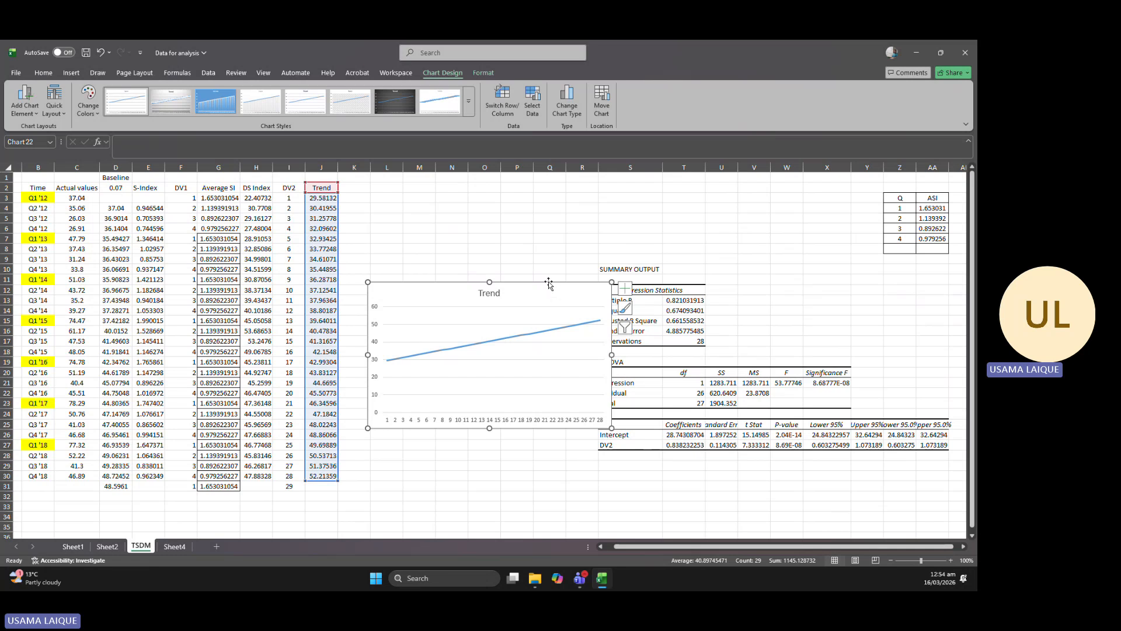
key(Delete)
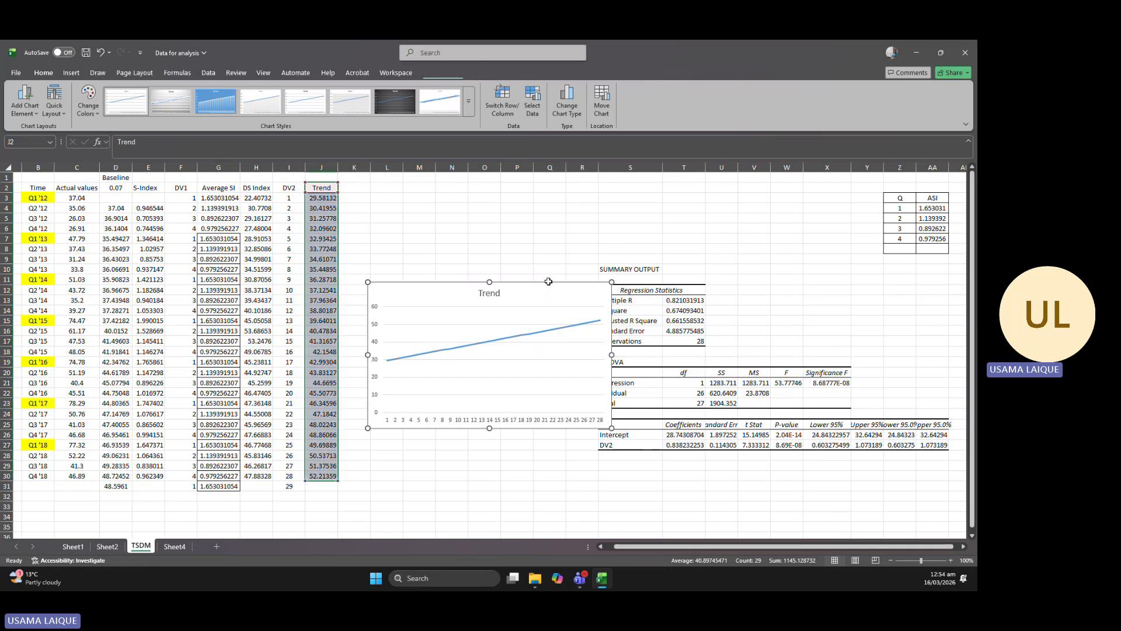
Add the header TSDM in K2 and enter =G3*J3 in K3 to multiply the Average SI by the Trend.
click(350, 188)
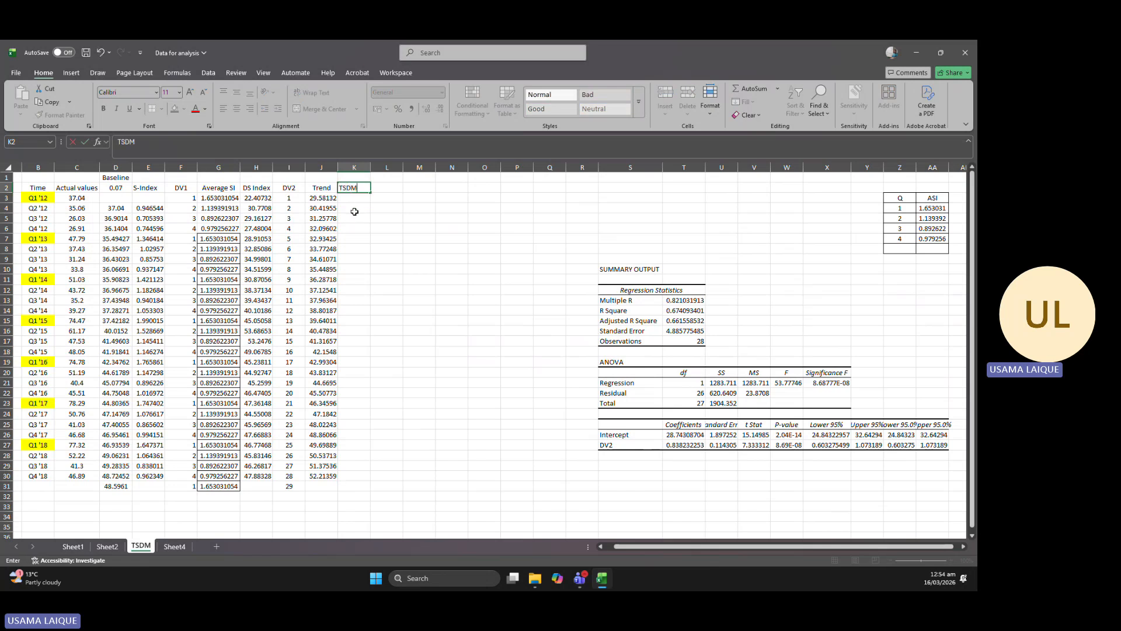
click(354, 199)
text(=)
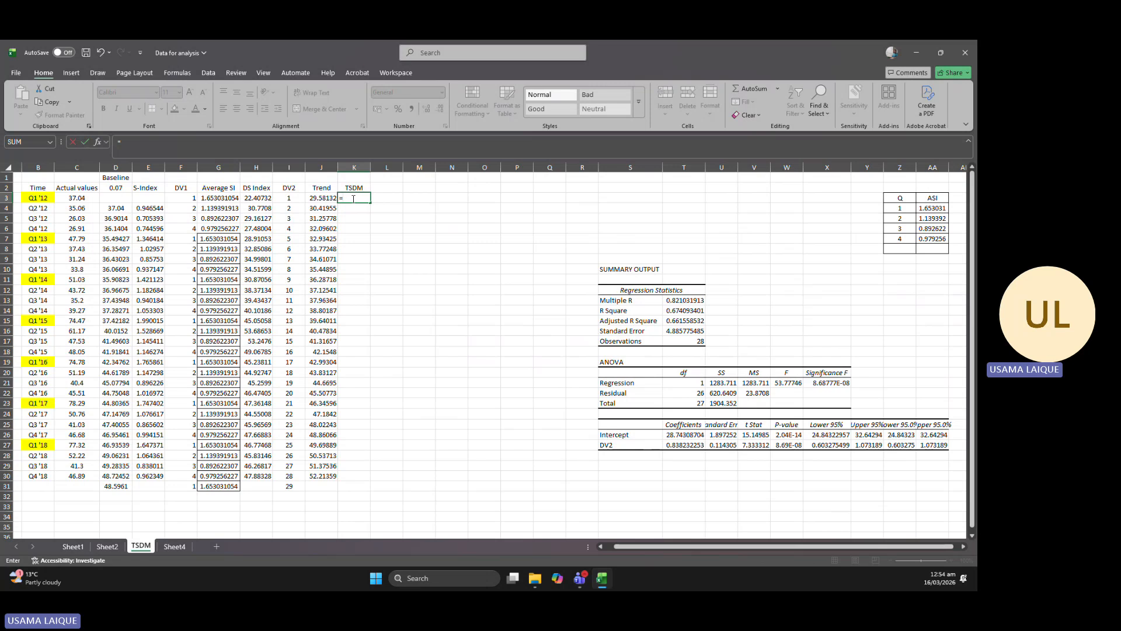
click(213, 197)
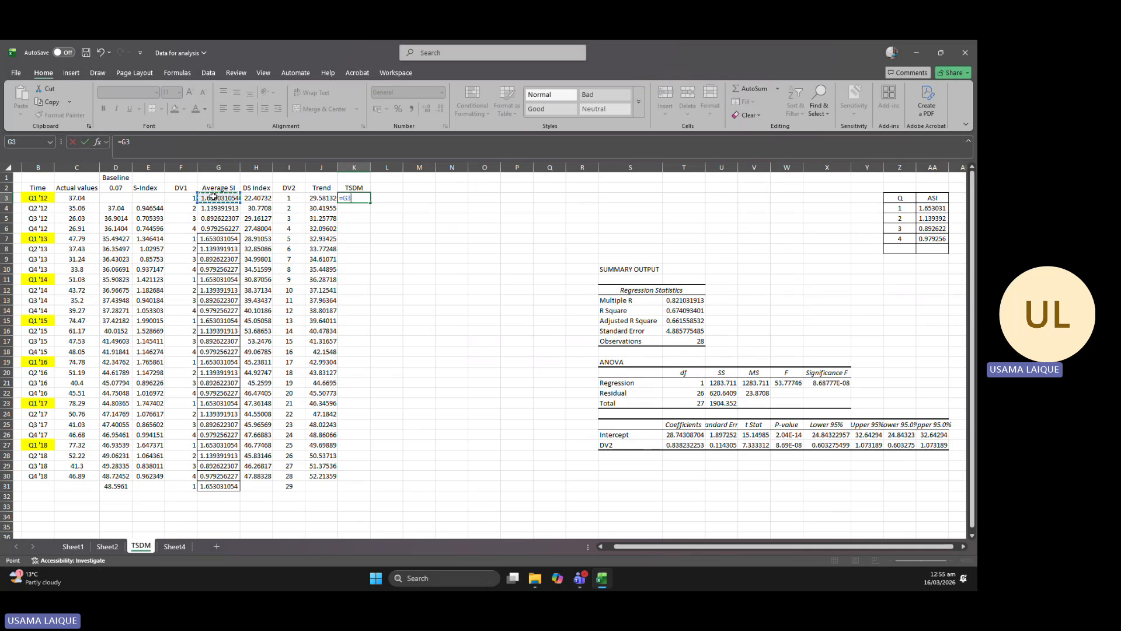
text(*)
click(323, 197)
key(Return)
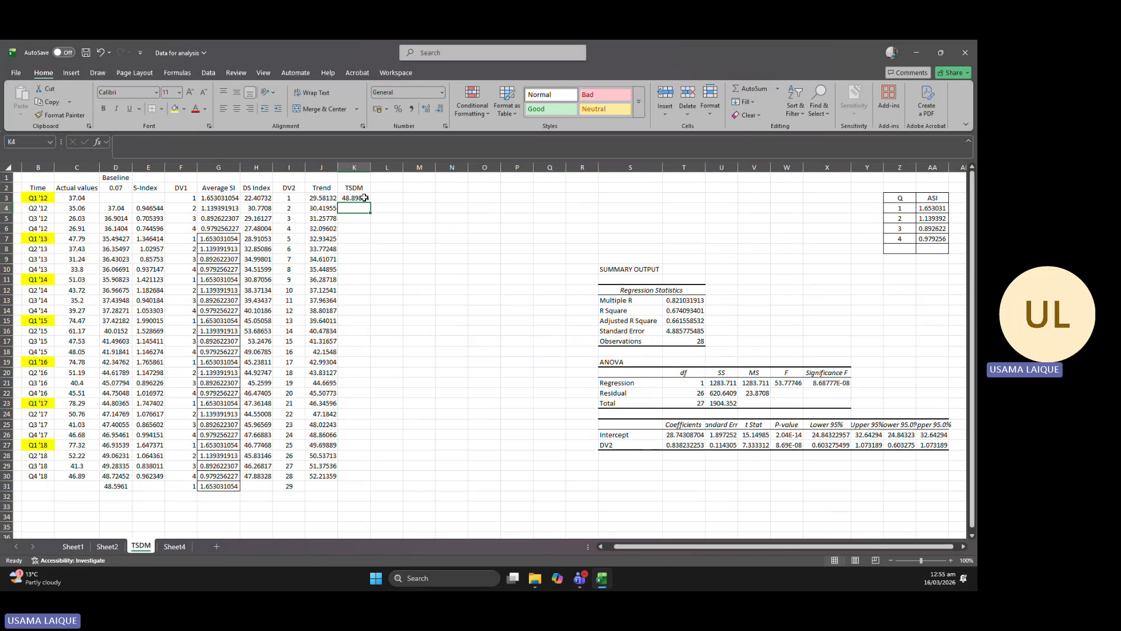
Fill the TSDM formula down column K through row 30, clearing the surplus result in K31.
click(347, 198)
drag(370, 203, 372, 507)
click(446, 372)
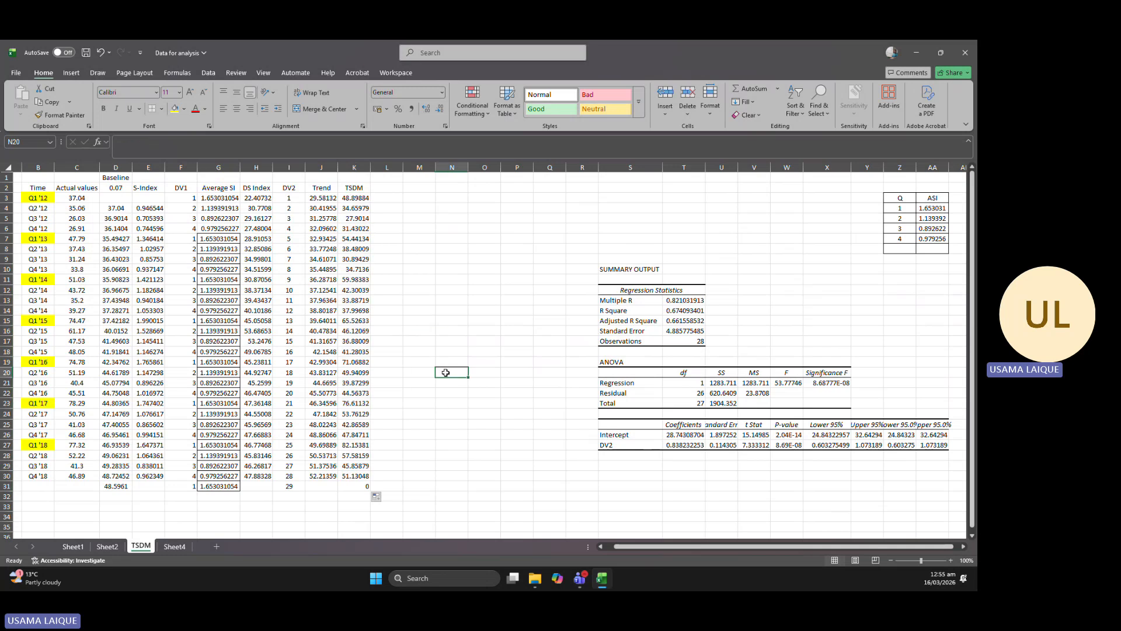
click(354, 485)
key(Delete)
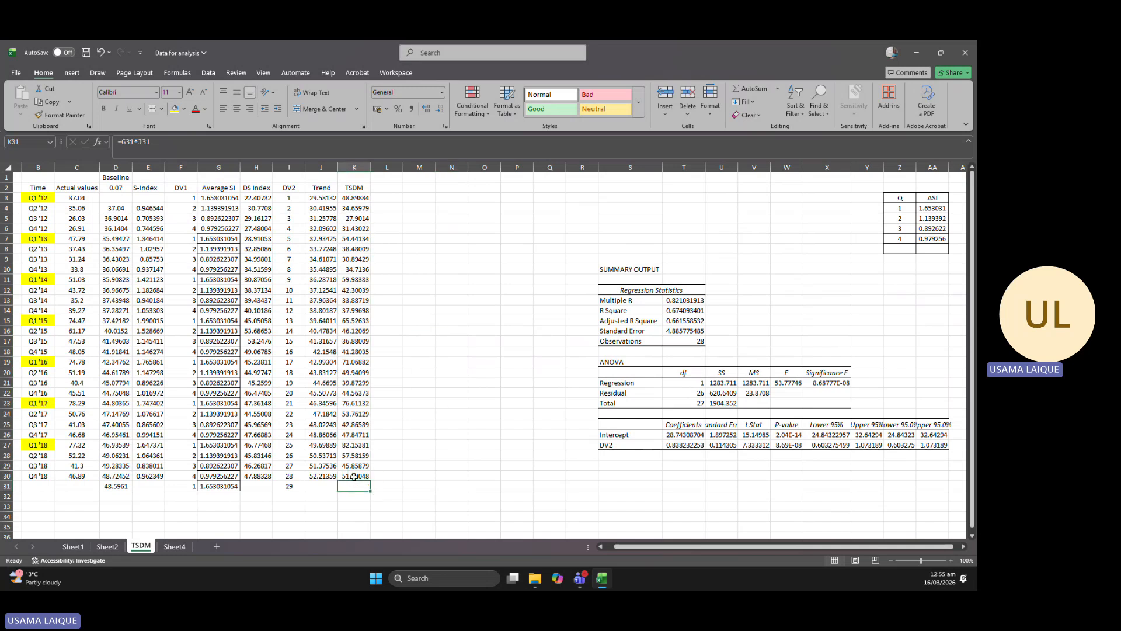
Plot the range C2:K30, from Actual values to TSDM, as a line chart and enlarge it over the sheet.
click(354, 187)
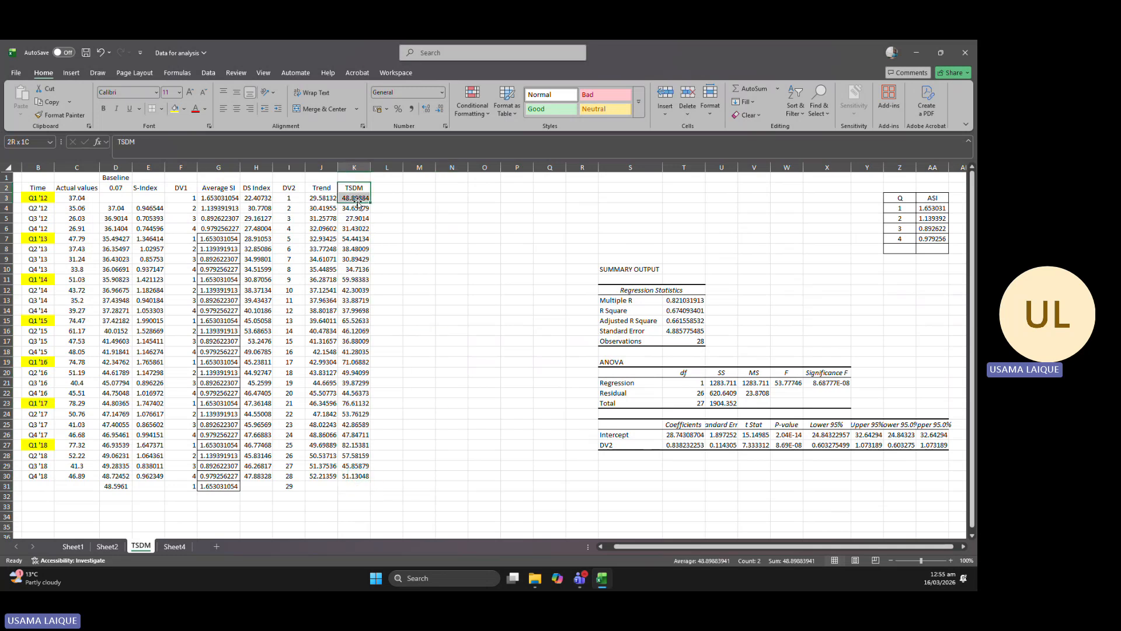
click(80, 188)
key(ctrl+shift+Right)
key(ctrl+shift+Down)
key(ctrl+shift+Down)
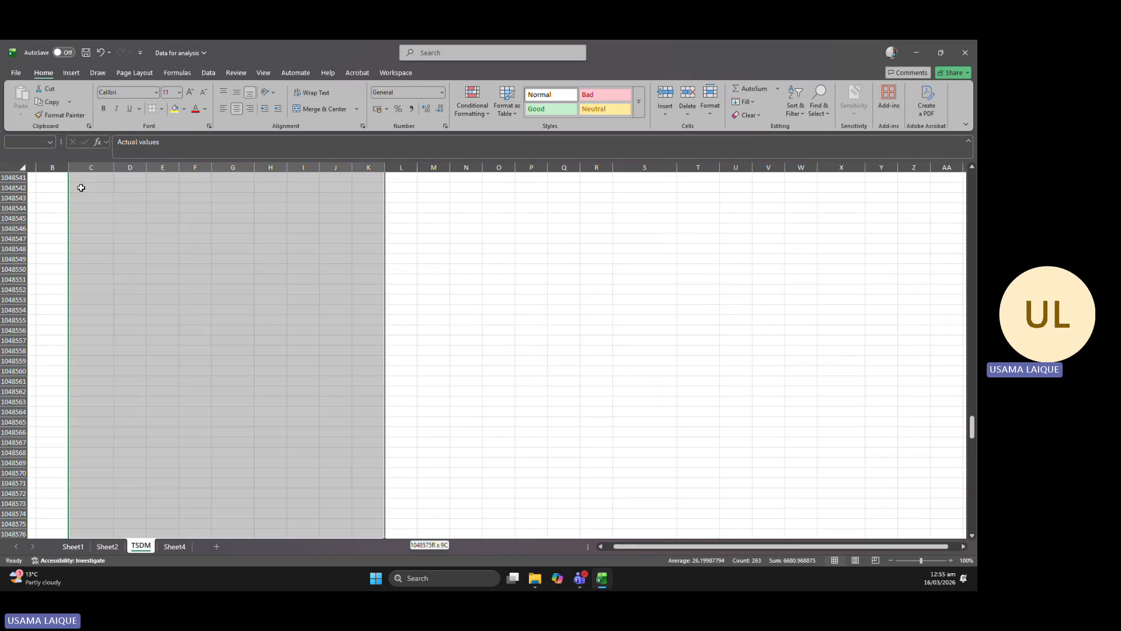
key(ctrl+shift+Up)
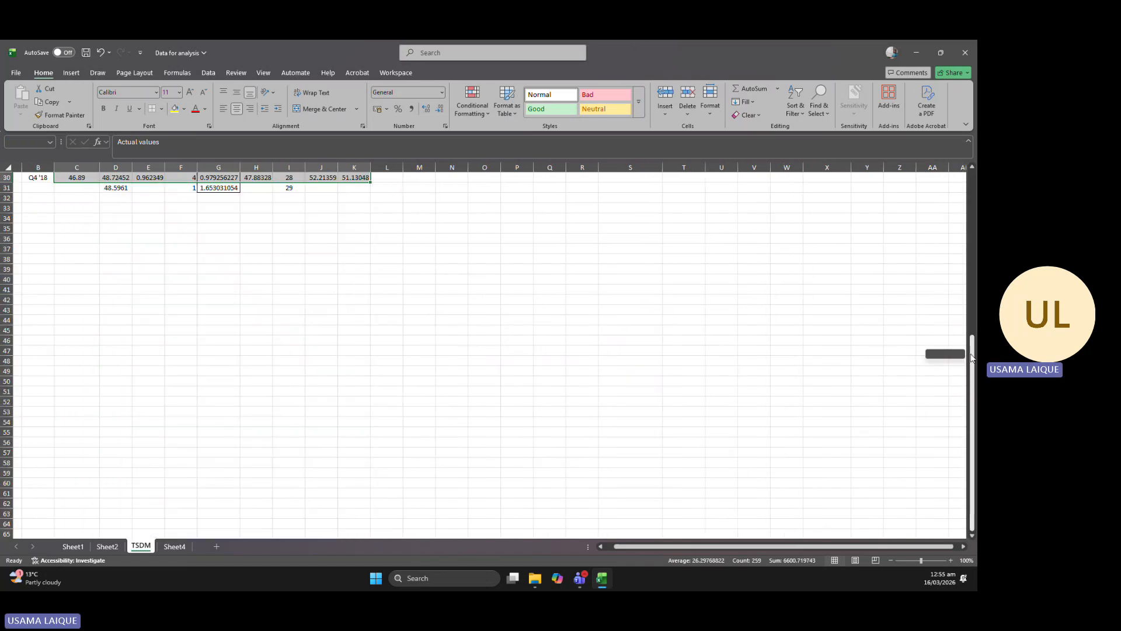
drag(971, 357, 971, 175)
click(71, 73)
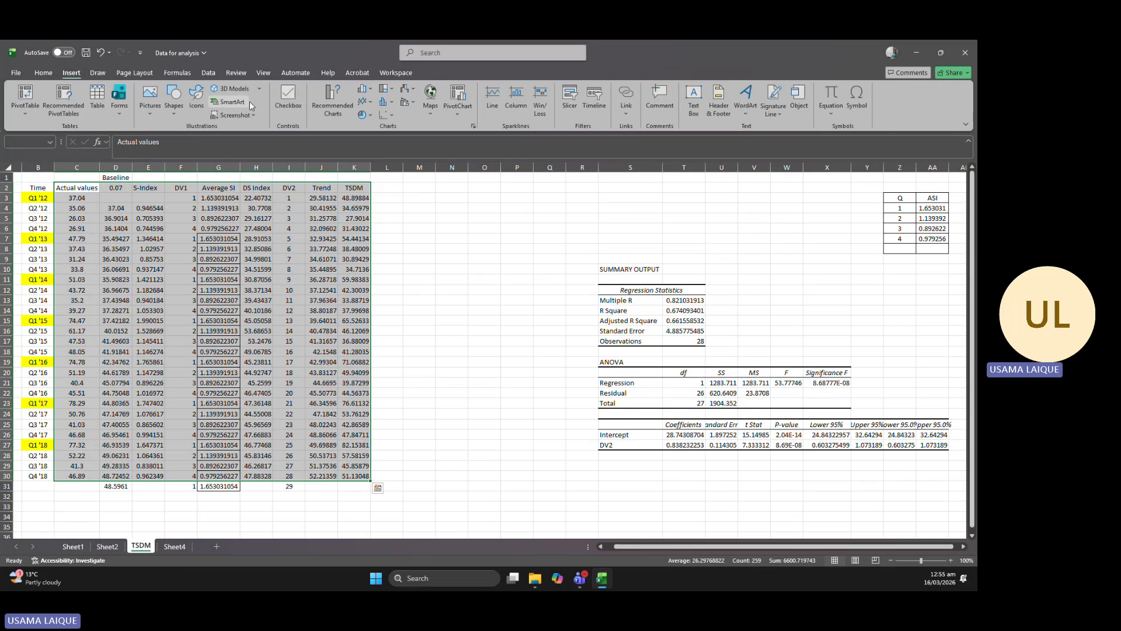
click(367, 102)
click(369, 130)
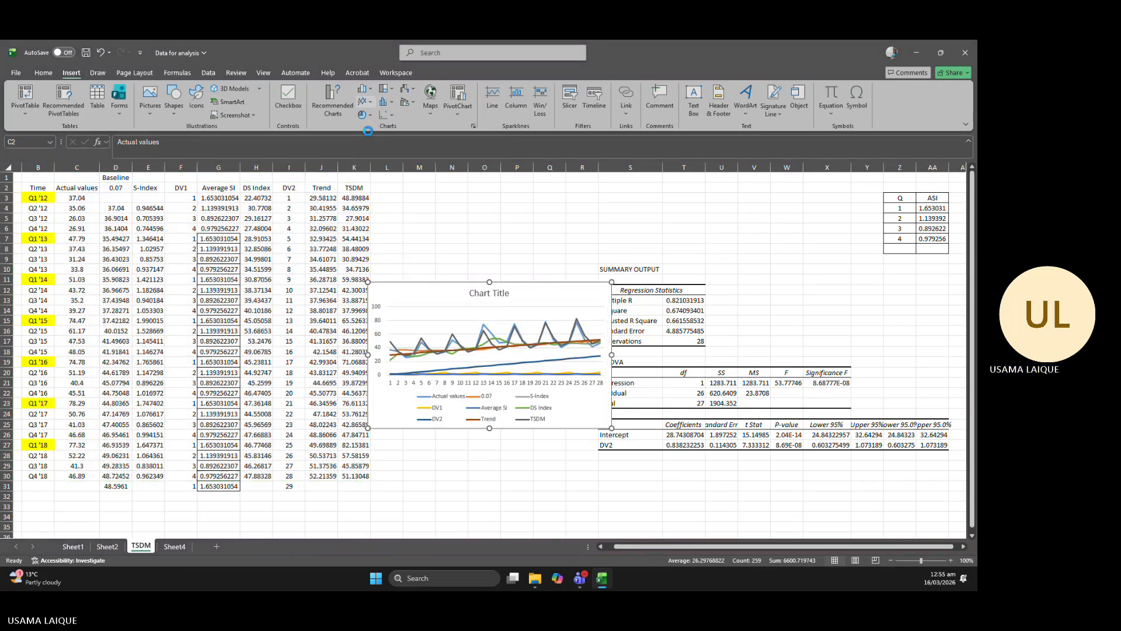
drag(590, 357, 384, 289)
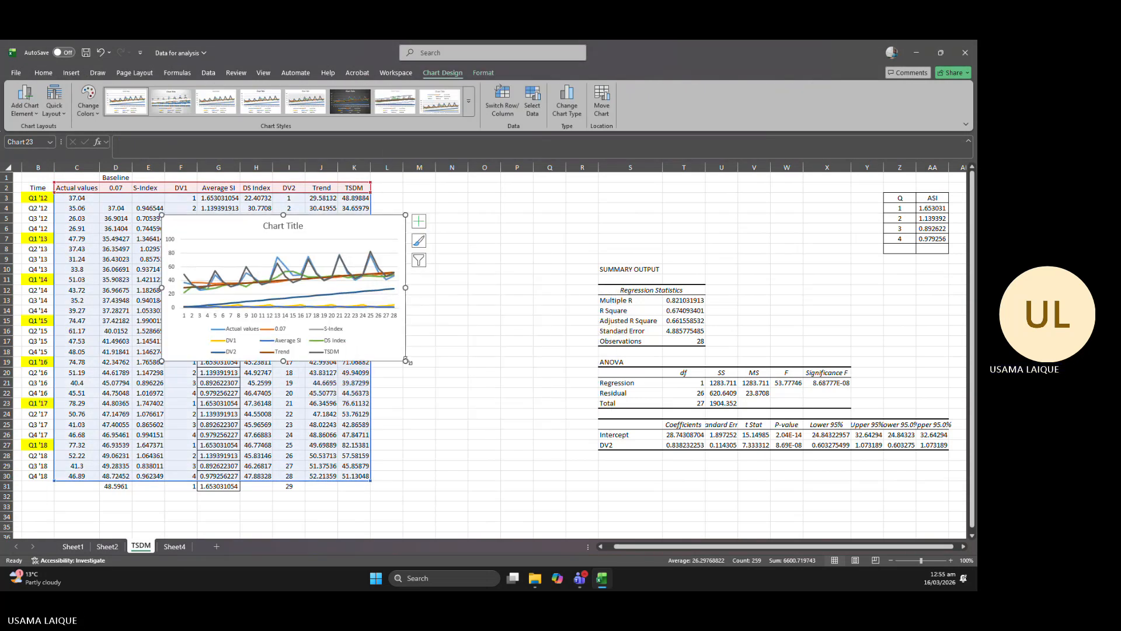
drag(407, 361, 598, 506)
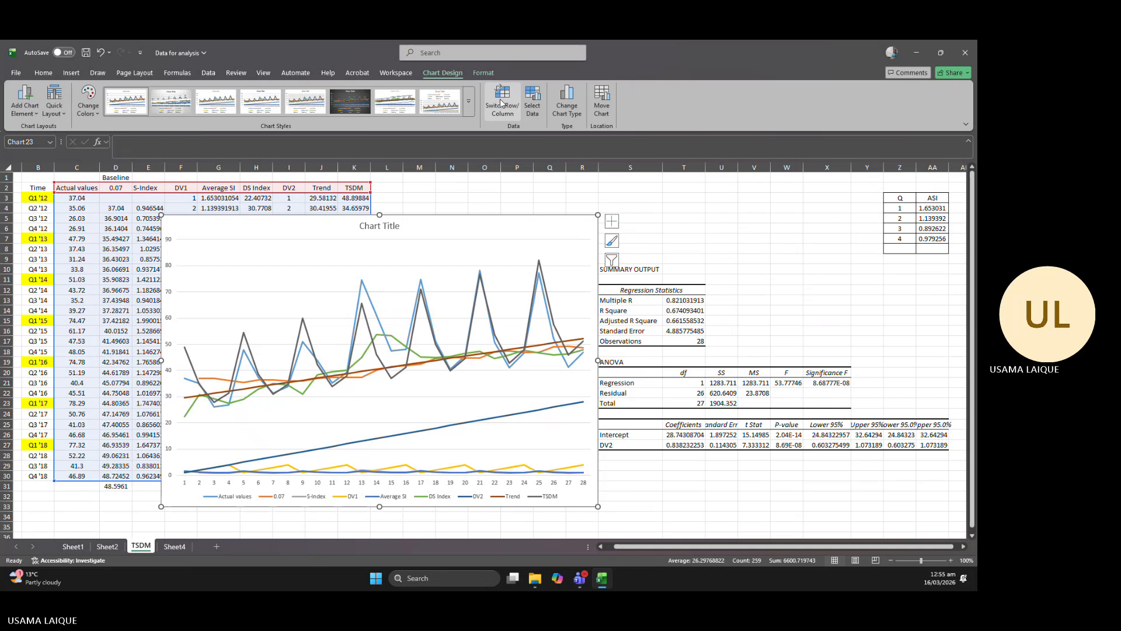
Set the chart's horizontal axis labels to the quarters in B3:B30.
click(531, 102)
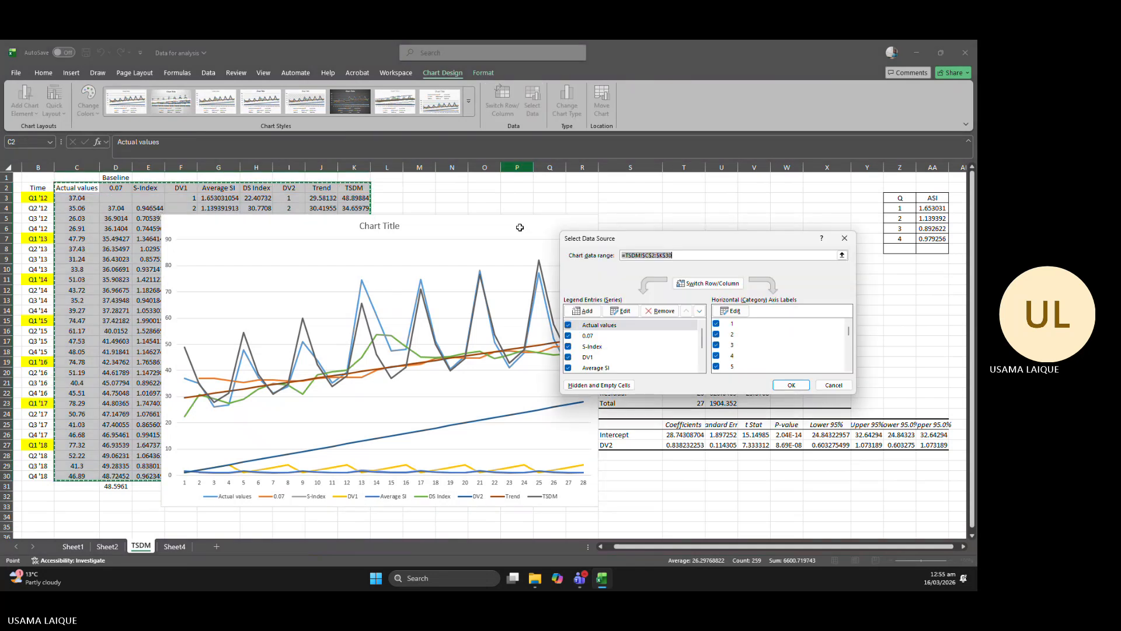
click(731, 312)
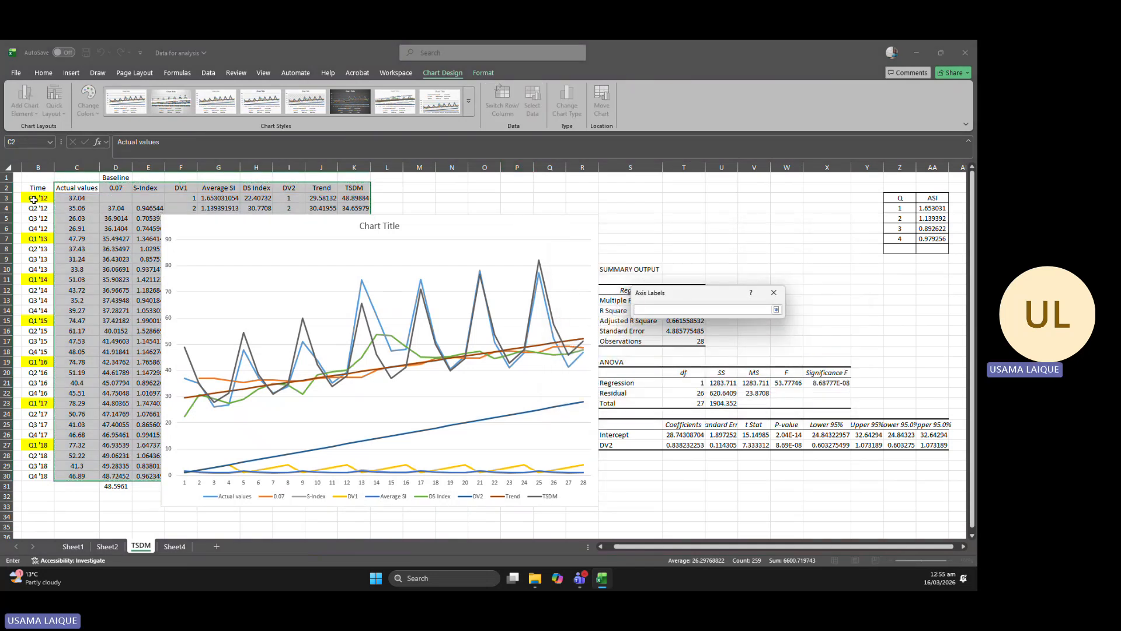
drag(34, 199, 42, 475)
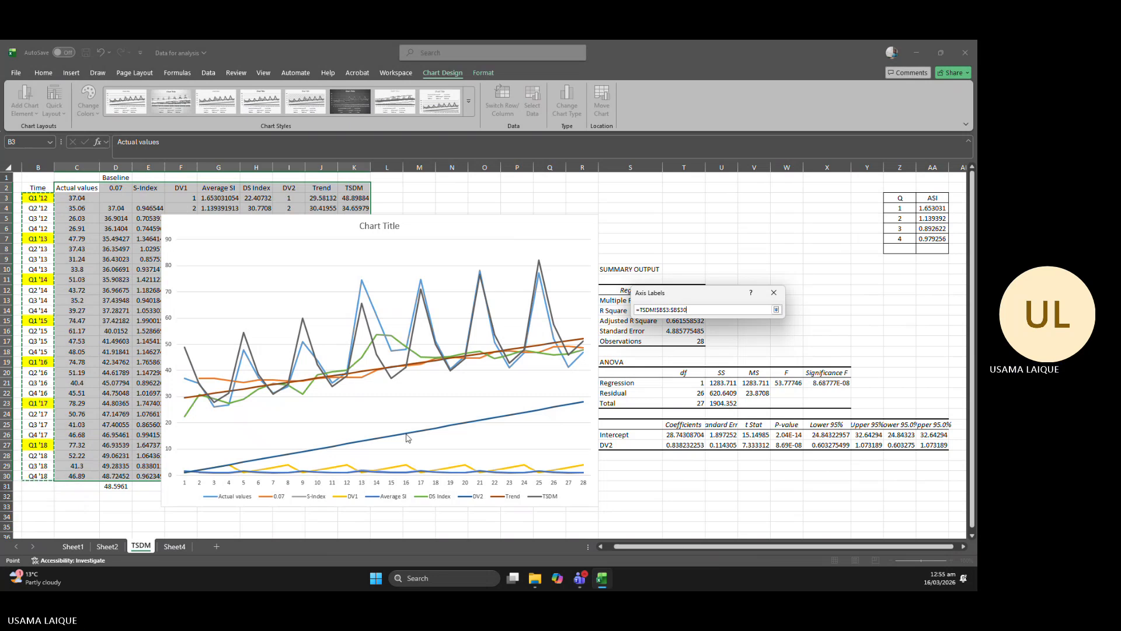
key(Return)
key(Return)
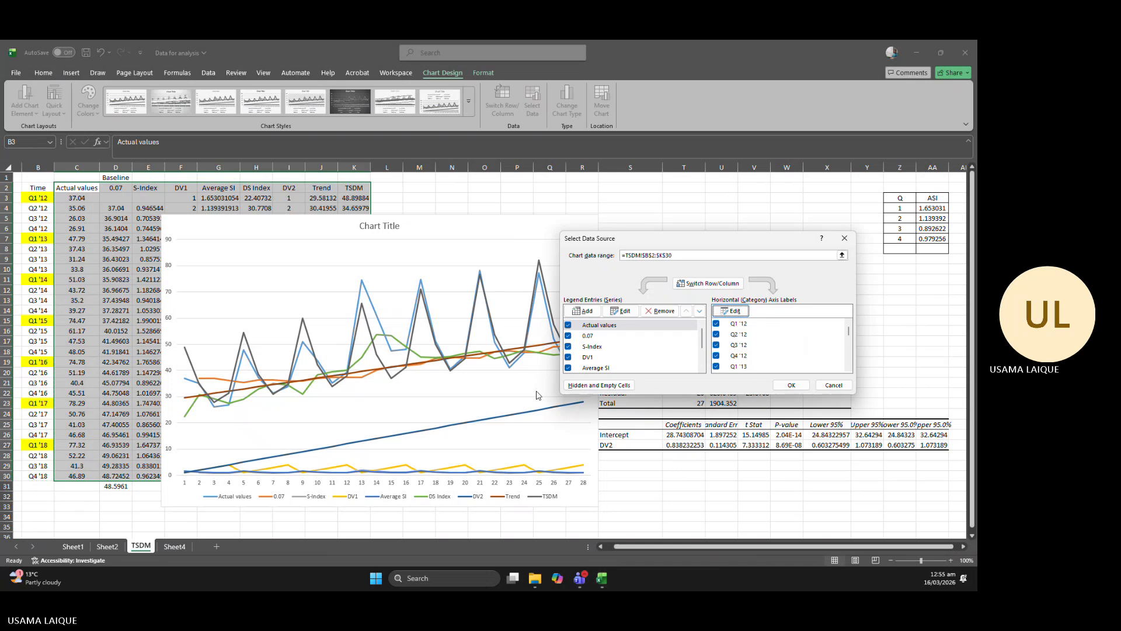
Exclude the 0.07, S-Index, DV1, Average SI, DS Index, DV2 and Trend series from the chart, keeping Actual values and TSDM.
click(568, 335)
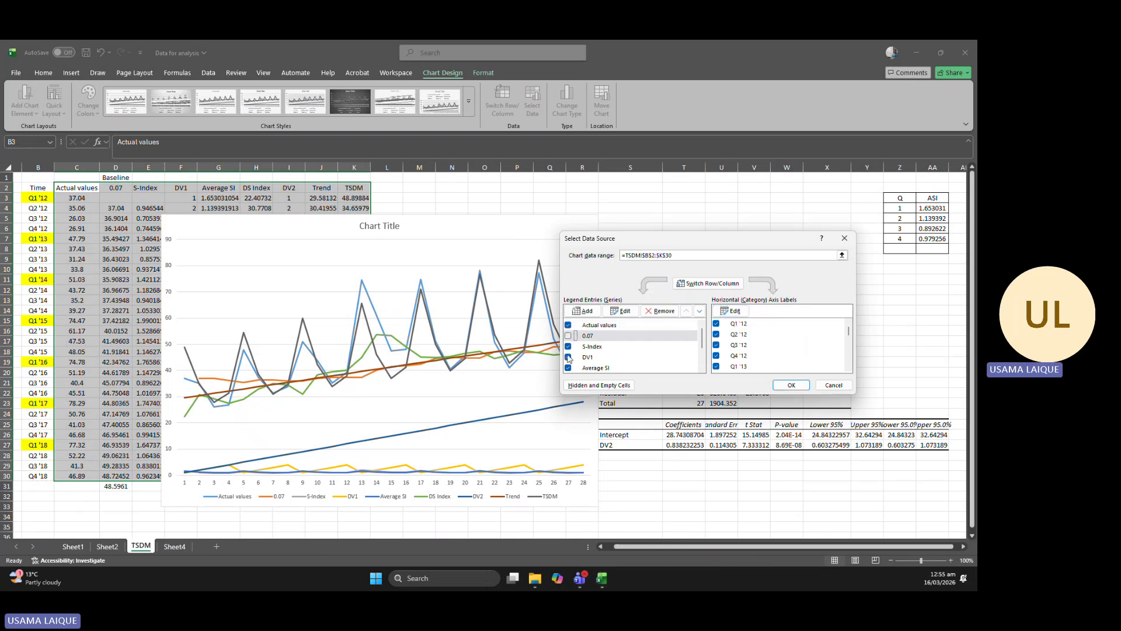
click(568, 346)
click(568, 357)
click(568, 367)
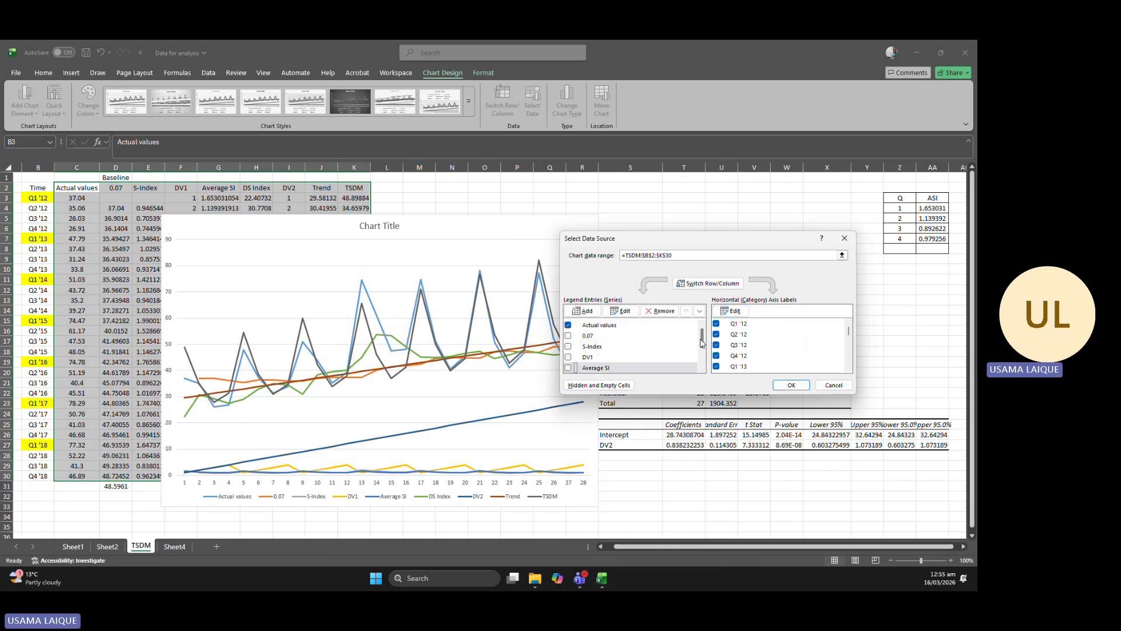
scroll(594, 349, down, 2)
click(567, 335)
click(568, 345)
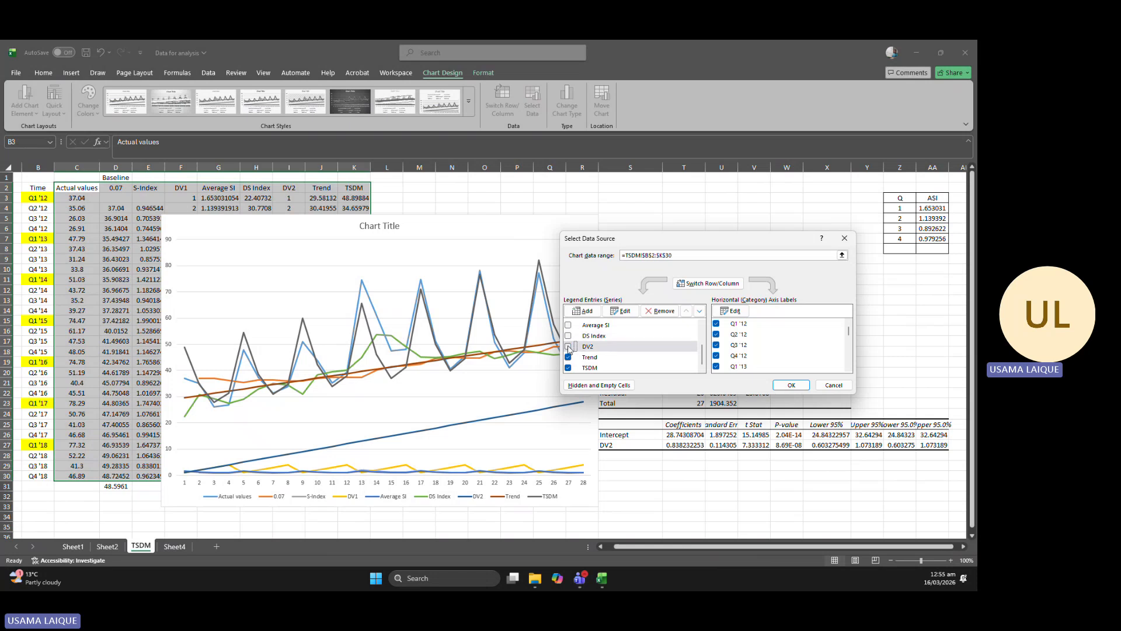
click(568, 357)
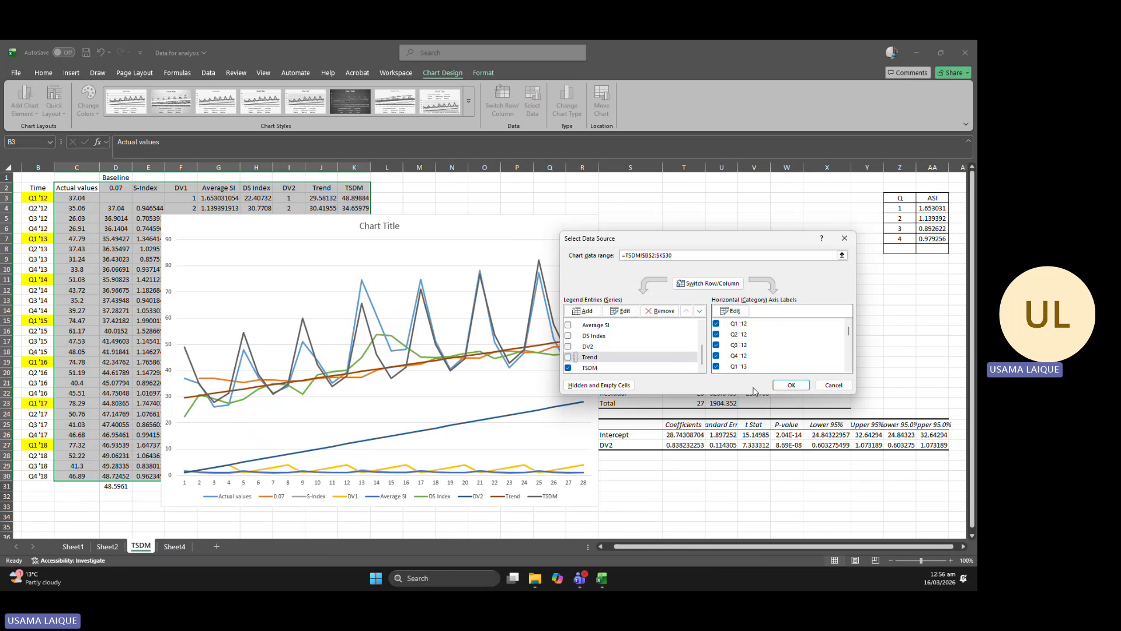
click(783, 384)
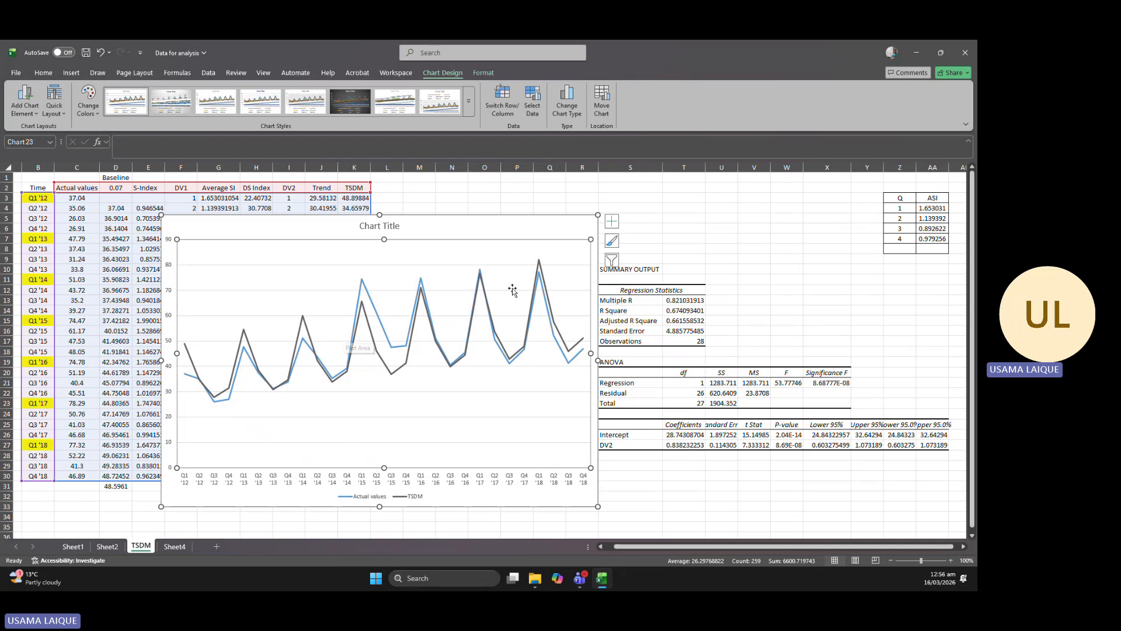
Delete the chart comparing Actual values with TSDM.
click(506, 218)
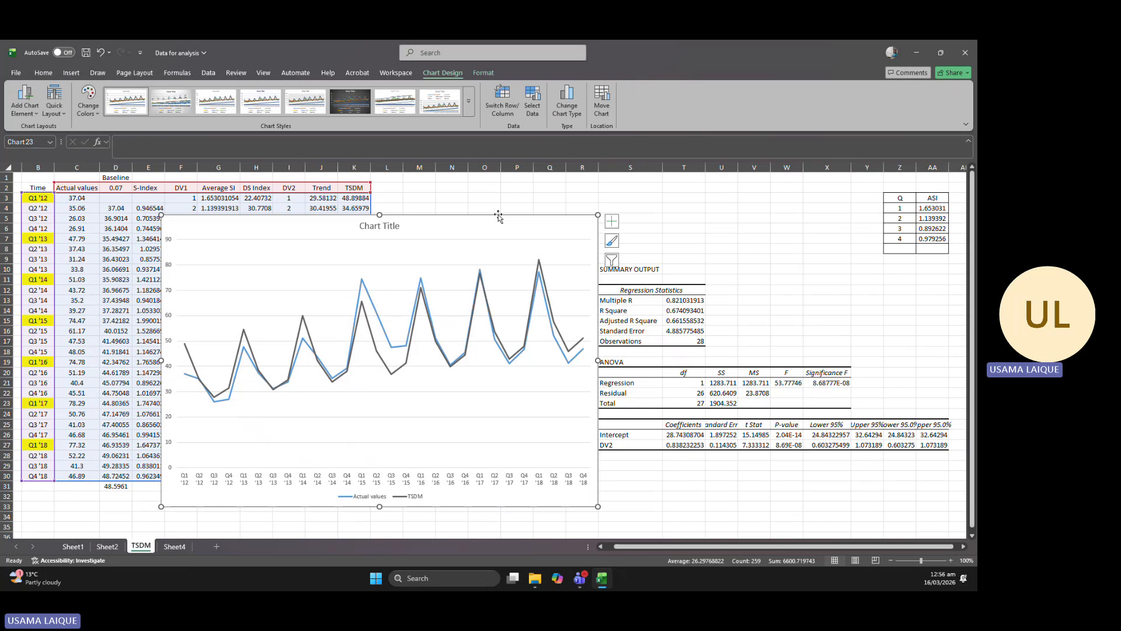
key(Delete)
click(496, 215)
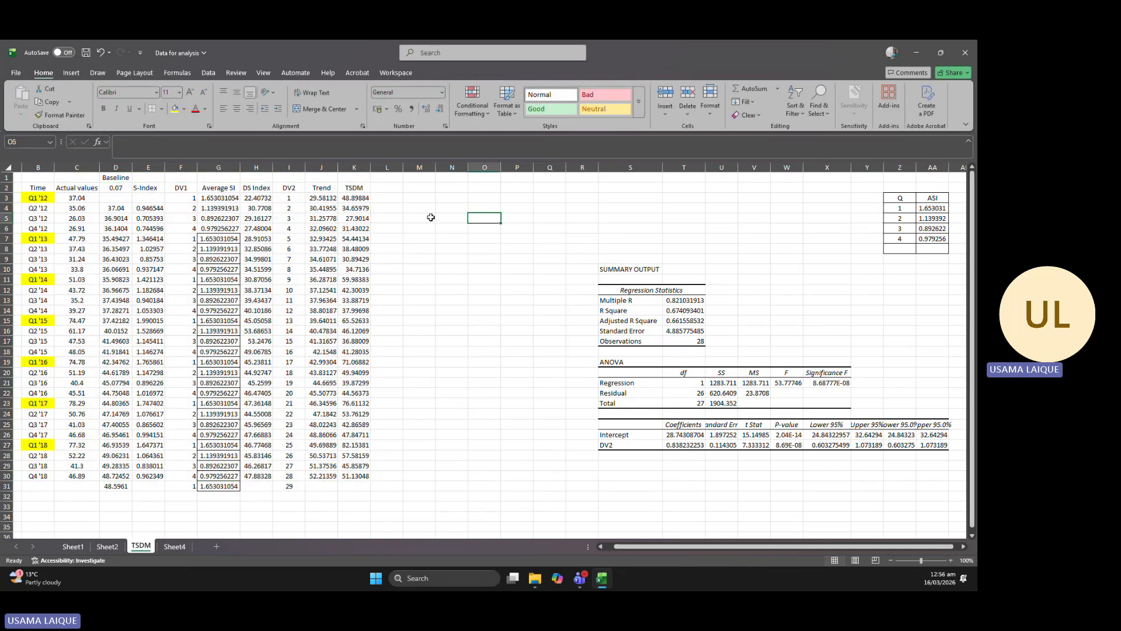
Copy the Actual values column C2:C30 into a new sheet as values starting at B2, and fit the column width.
click(78, 187)
drag(78, 187, 87, 476)
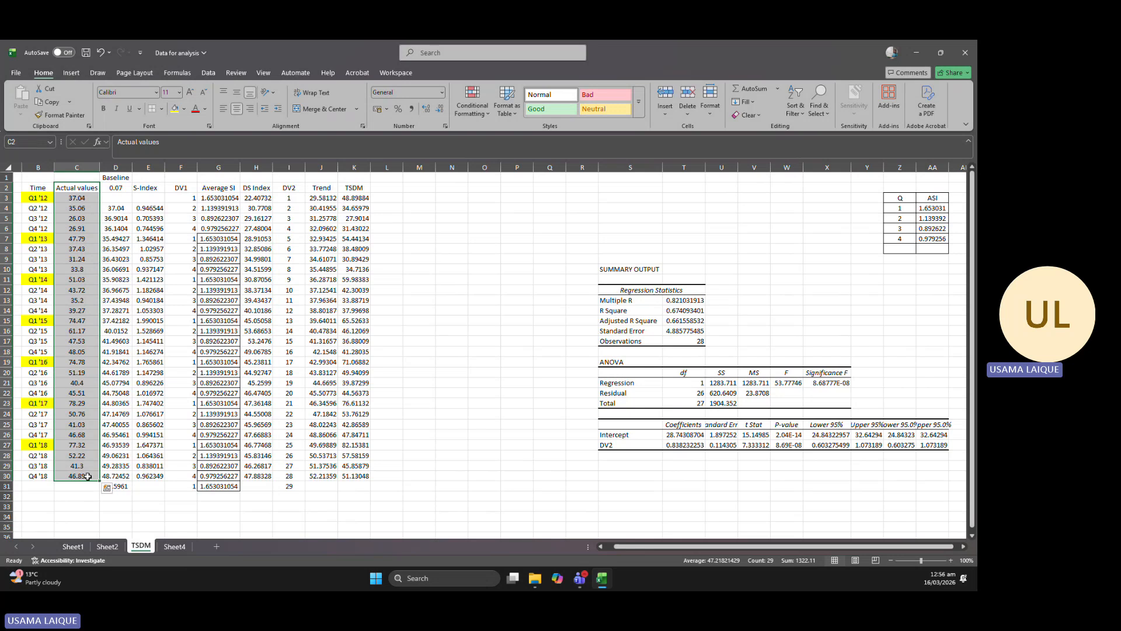
key(ctrl+c)
click(216, 547)
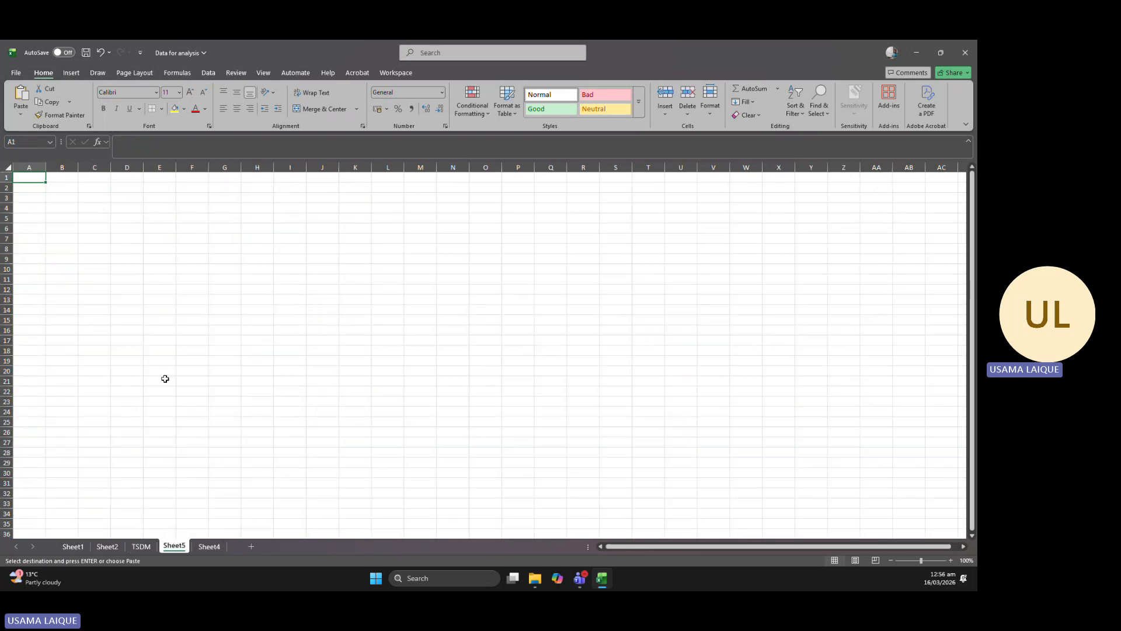
click(67, 188)
right_click(68, 188)
click(110, 257)
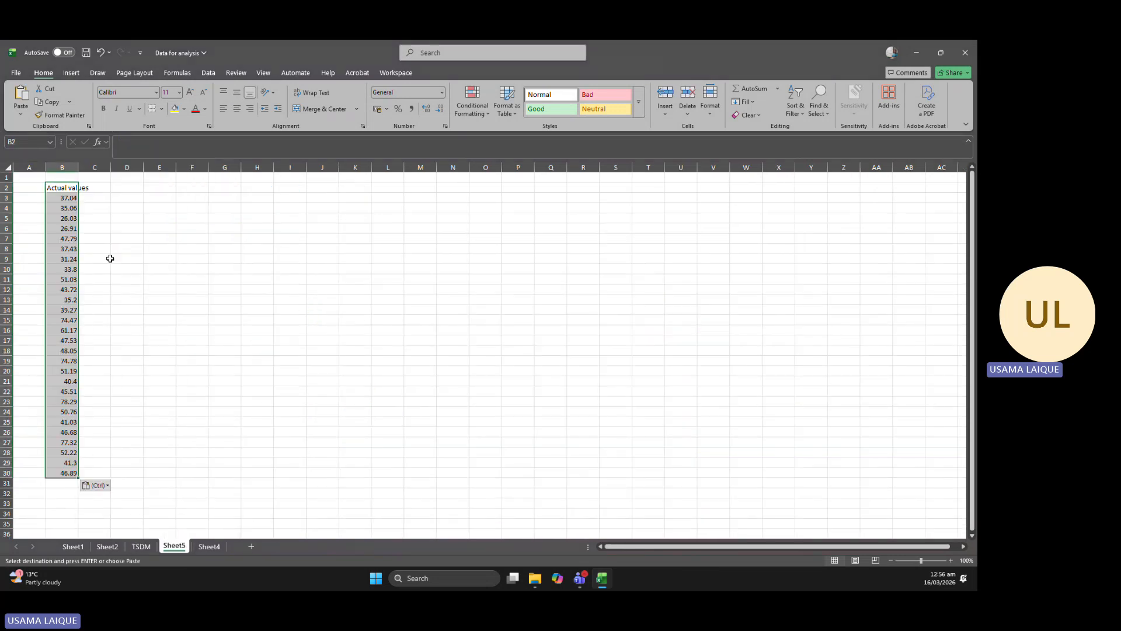
click(150, 255)
double_click(77, 167)
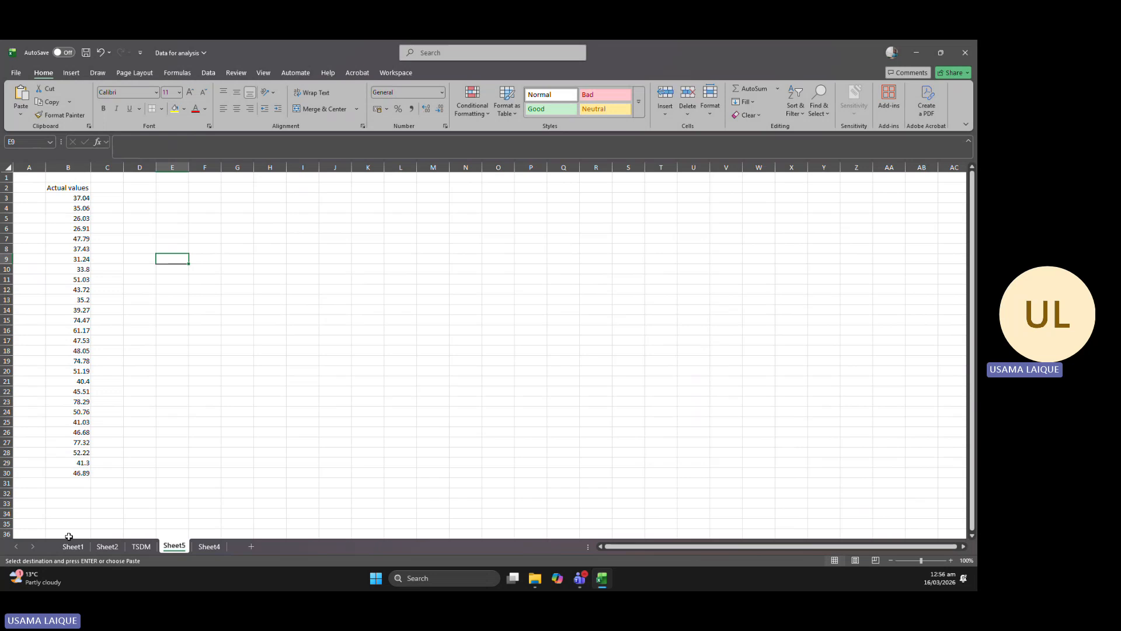
Copy K2:K30 from the TSDM sheet into Sheet5 as values starting at C2, and fit the column width.
click(74, 546)
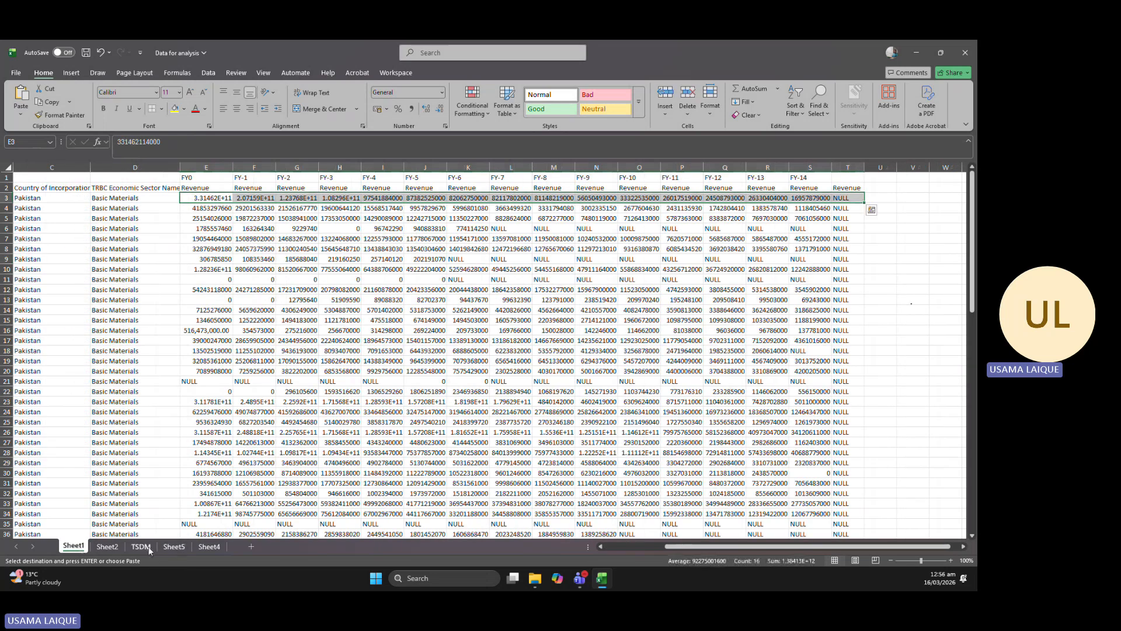
click(141, 546)
drag(354, 188, 365, 475)
key(ctrl+c)
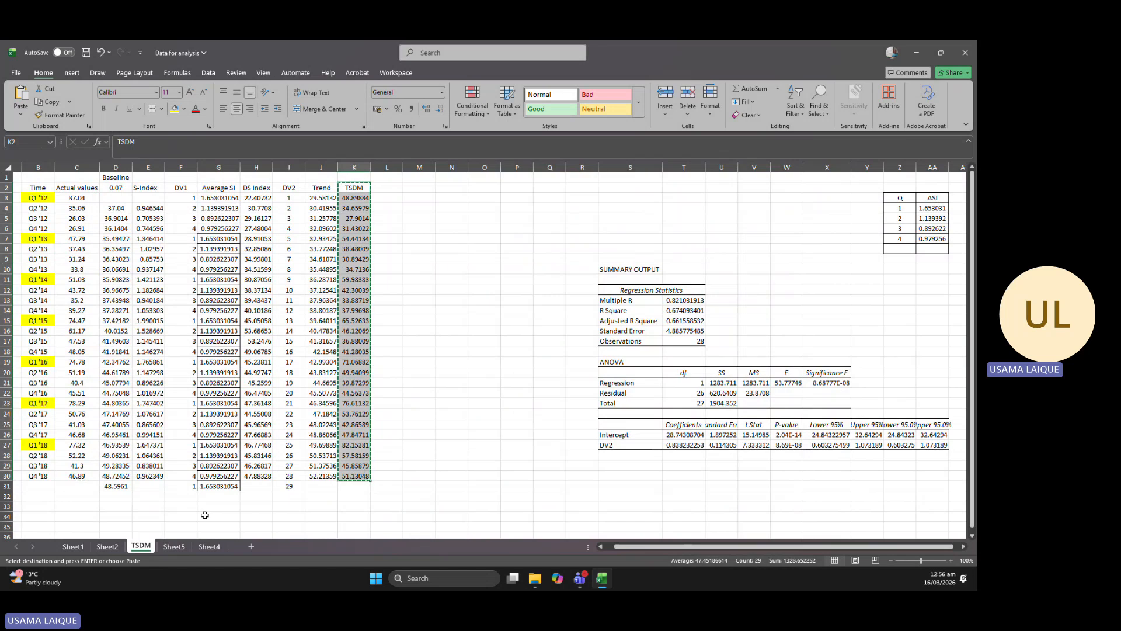
click(208, 545)
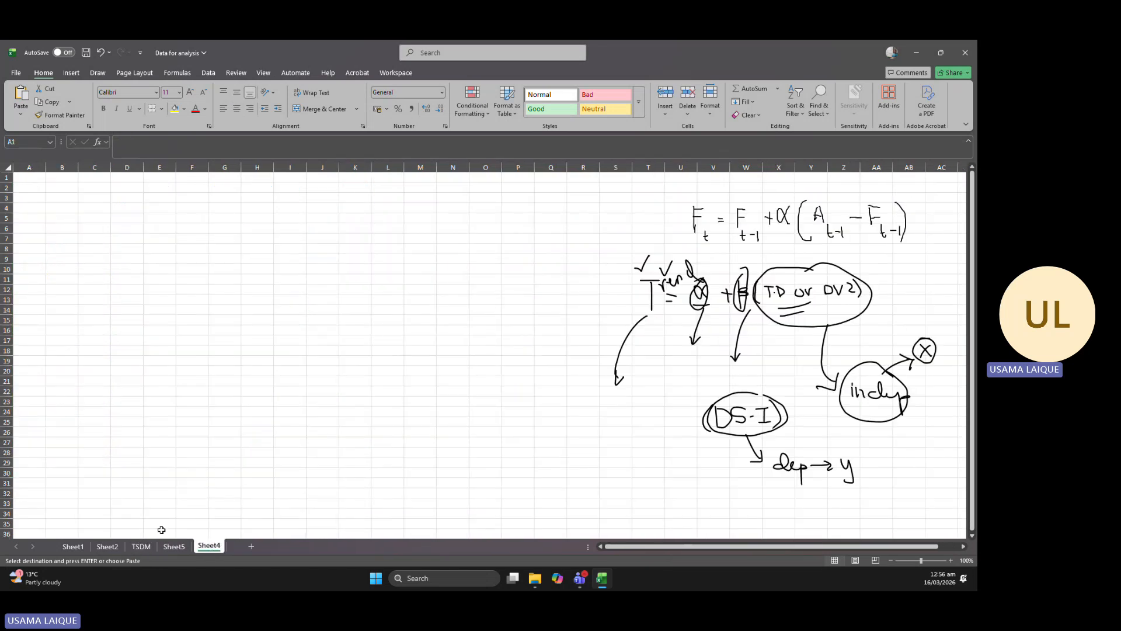
click(170, 546)
right_click(114, 186)
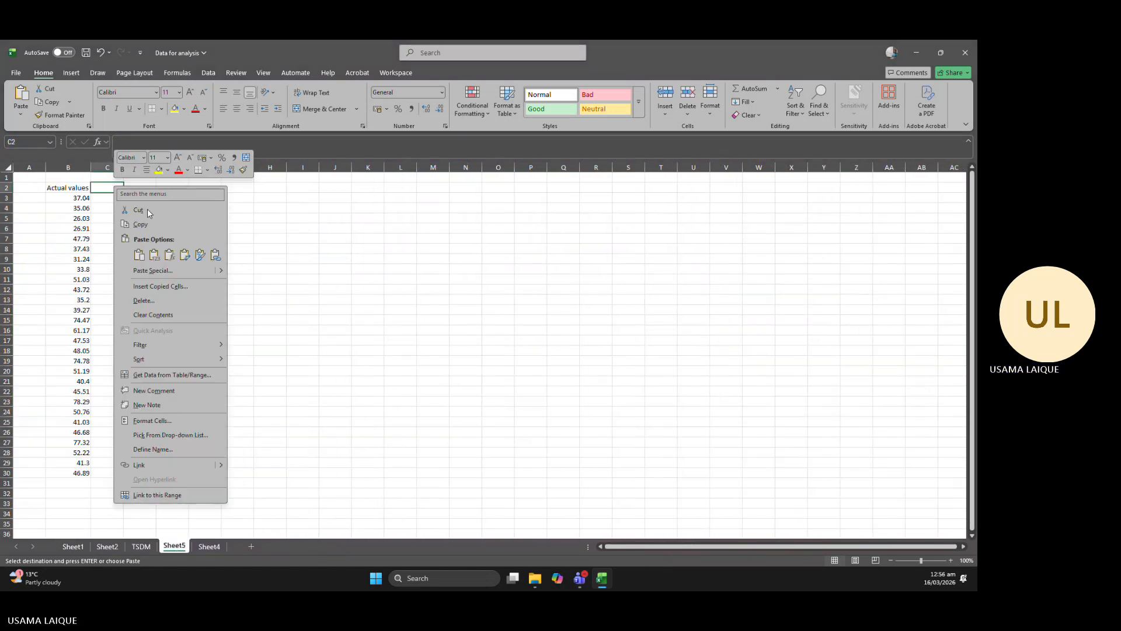
click(159, 253)
click(215, 280)
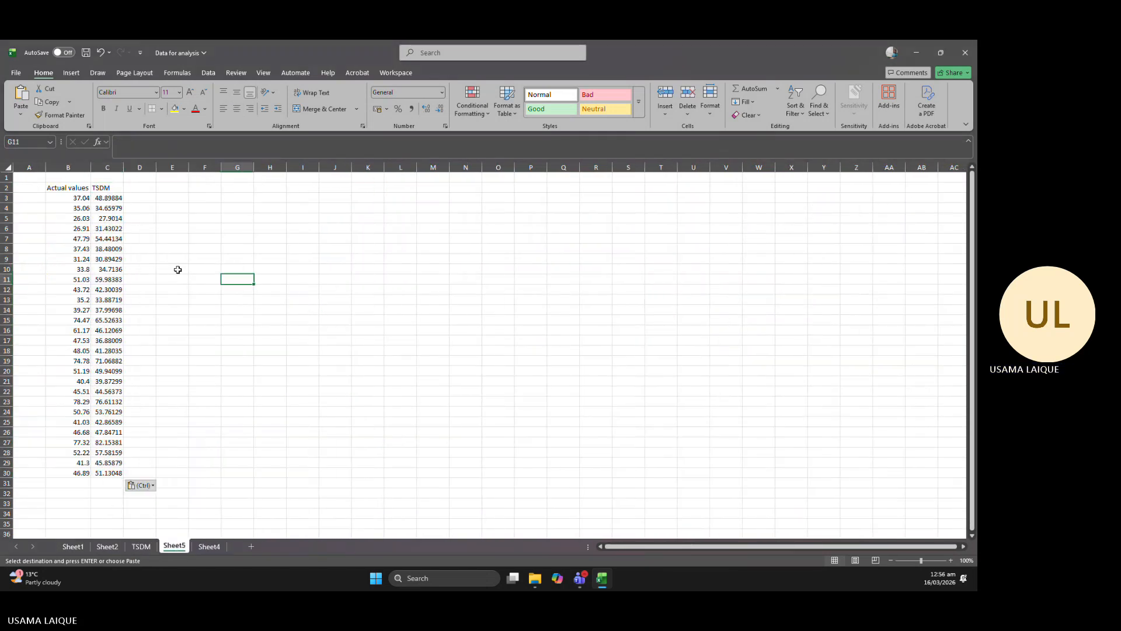
double_click(123, 167)
Handwrite the MAPE formula with the black pen beside the data: the sum of |At − Ft| / At, divided by n, × 100.
click(150, 188)
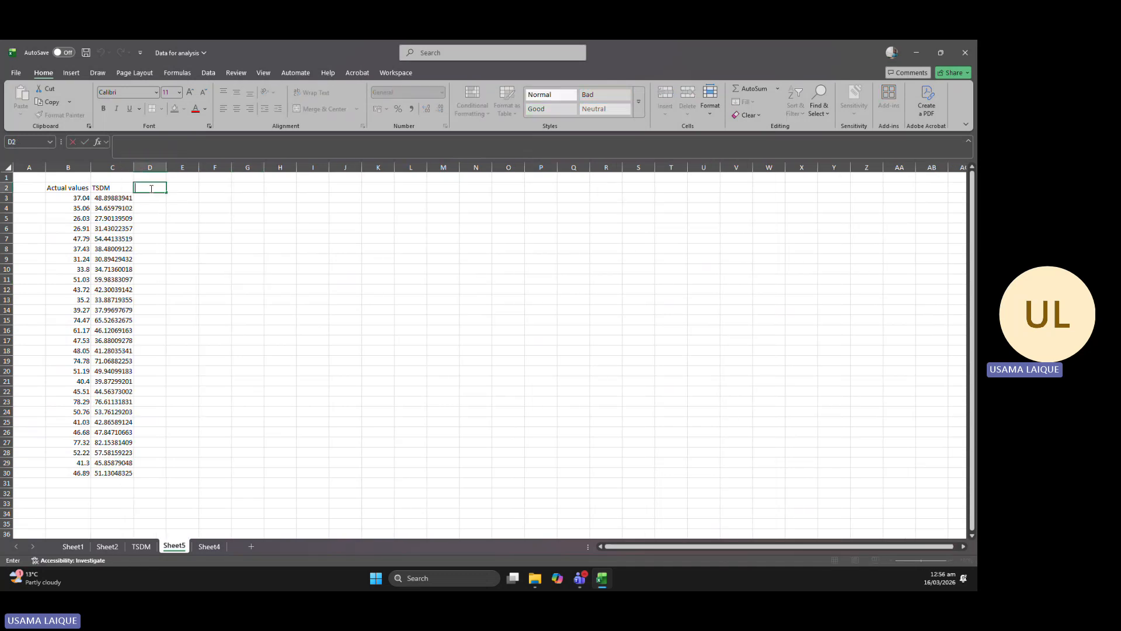
click(96, 76)
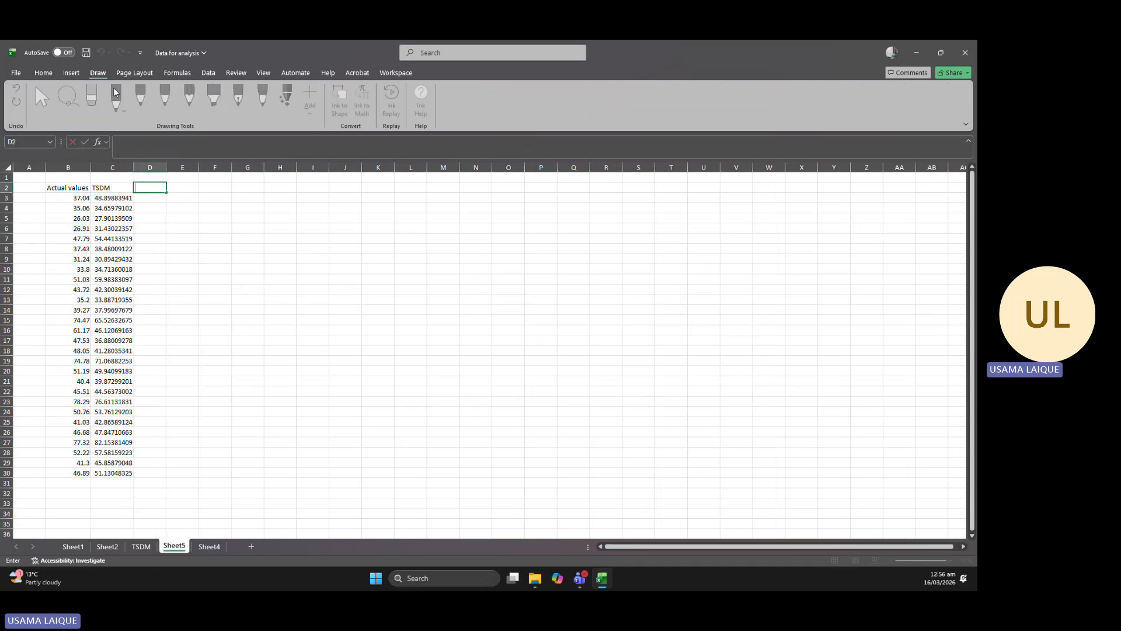
click(443, 258)
click(116, 98)
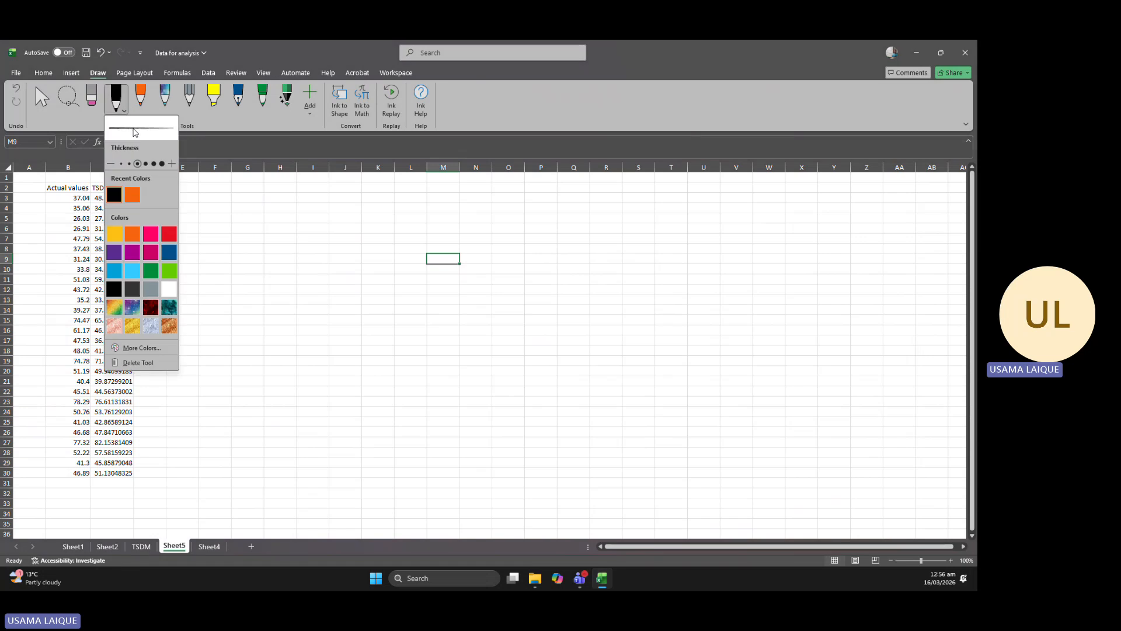
click(729, 217)
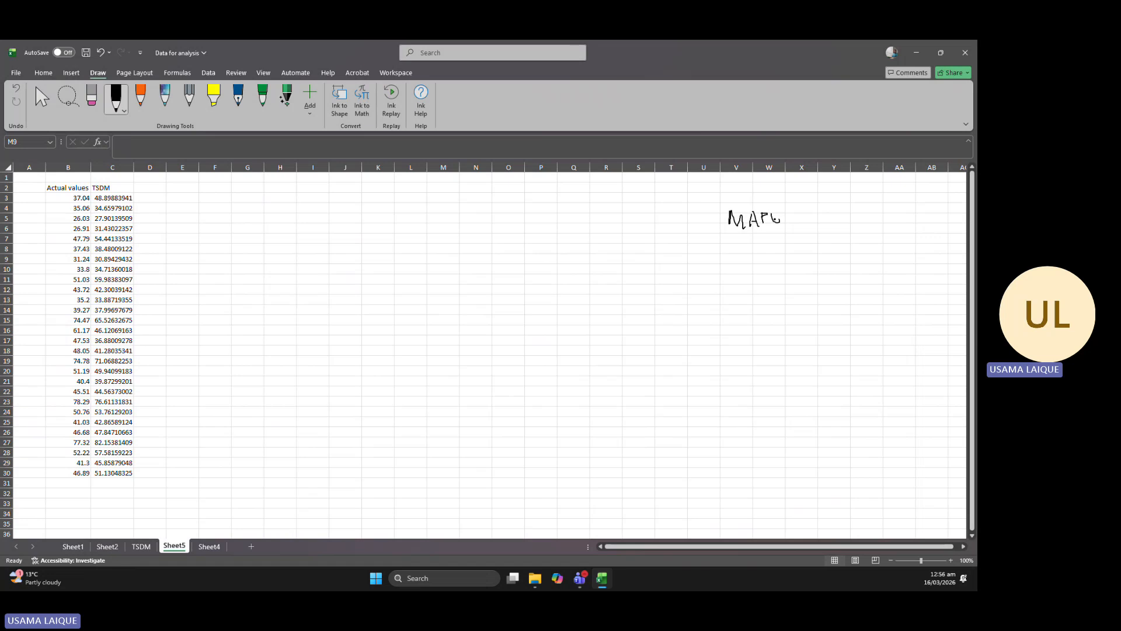
drag(792, 215, 803, 220)
drag(908, 193, 899, 225)
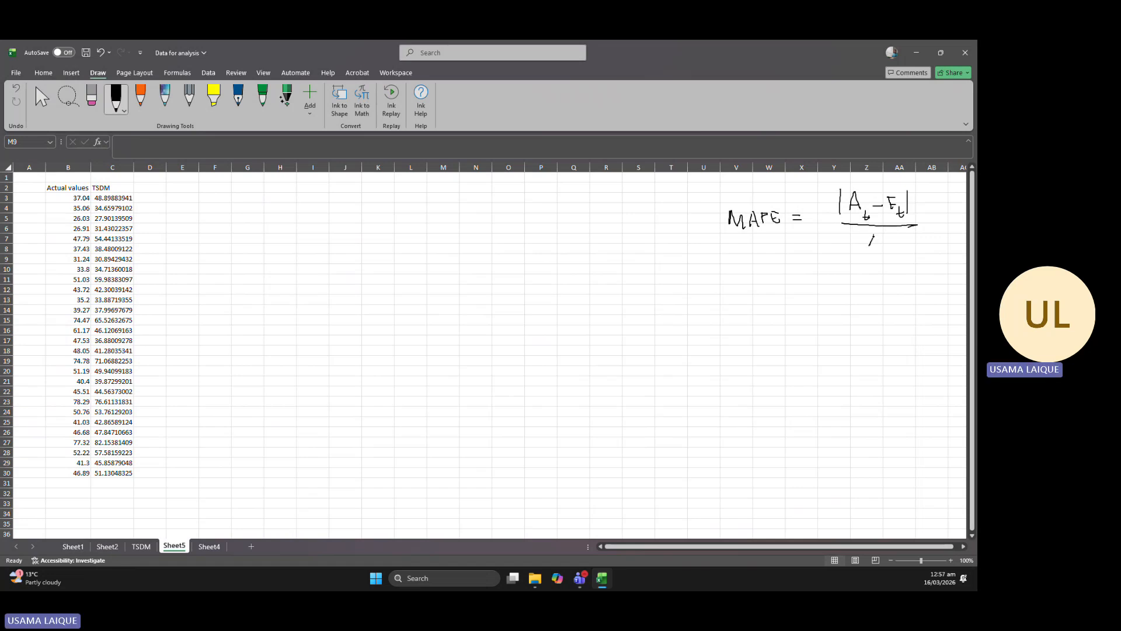
drag(884, 247, 892, 245)
drag(820, 251, 917, 253)
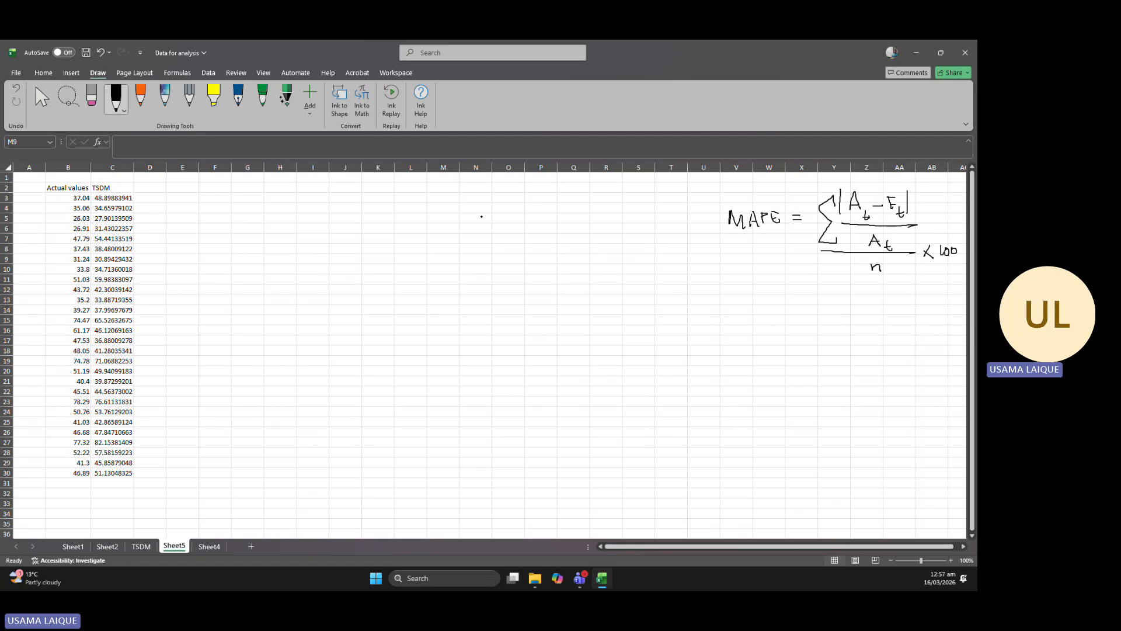
Add the header "et" in D2 beside the TSDM column.
click(482, 217)
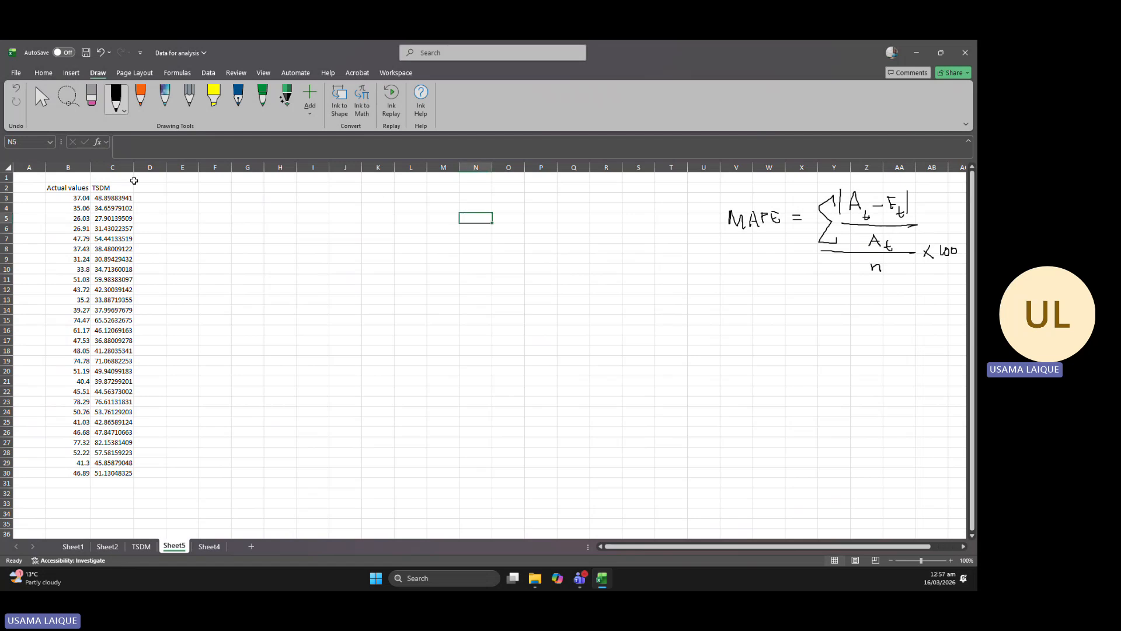
click(146, 189)
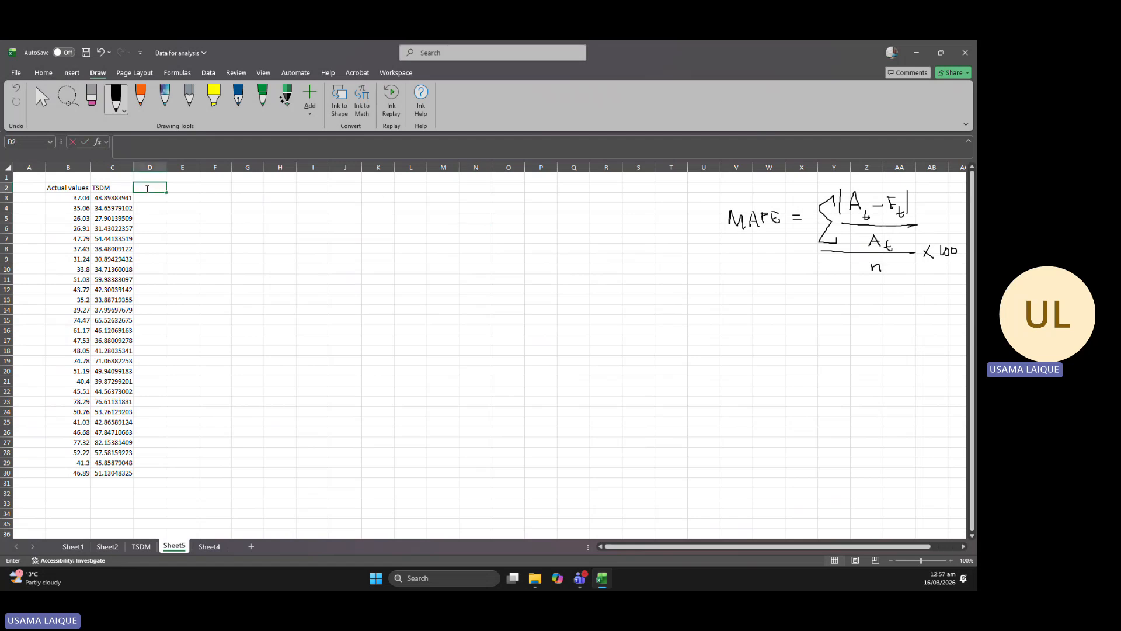
text(et)
click(151, 198)
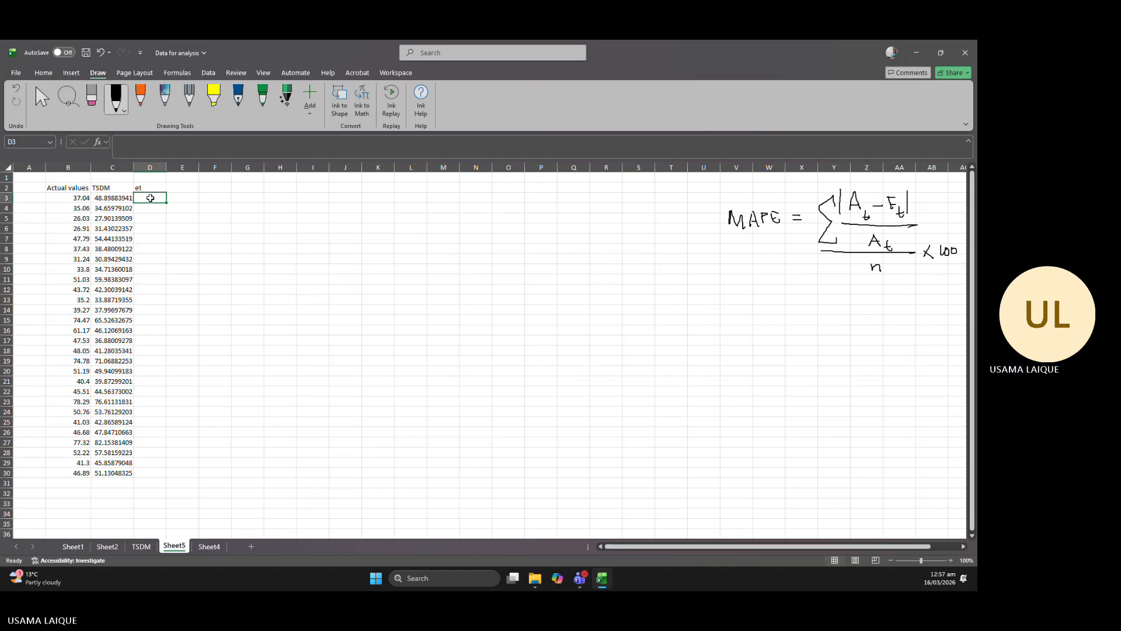
Calculate the error in D3 as =B3-C3 and fill the formula down through D30.
text(=)
click(86, 198)
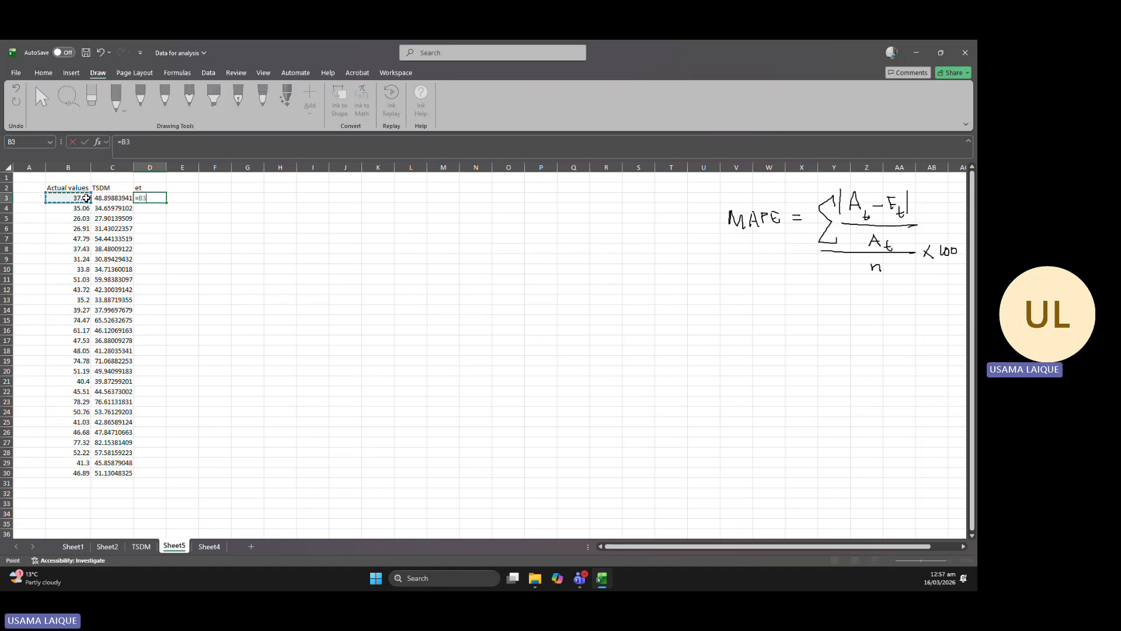
text(-)
click(108, 198)
key(Return)
click(149, 198)
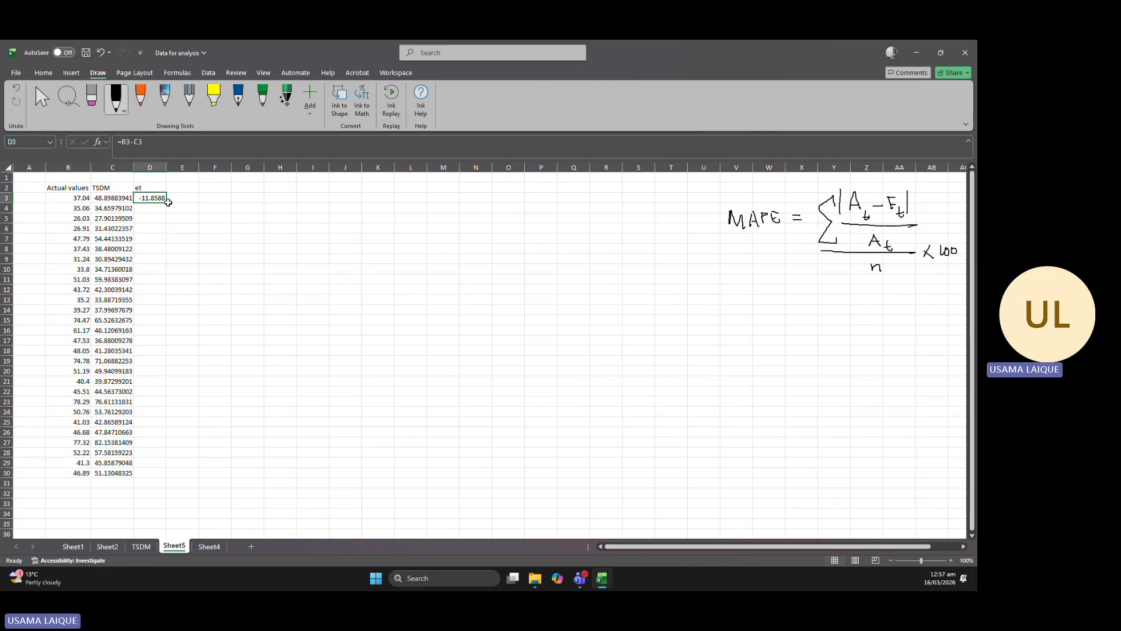
drag(168, 203, 168, 407)
click(164, 199)
double_click(166, 200)
Add the header "abs et" in E2.
double_click(177, 188)
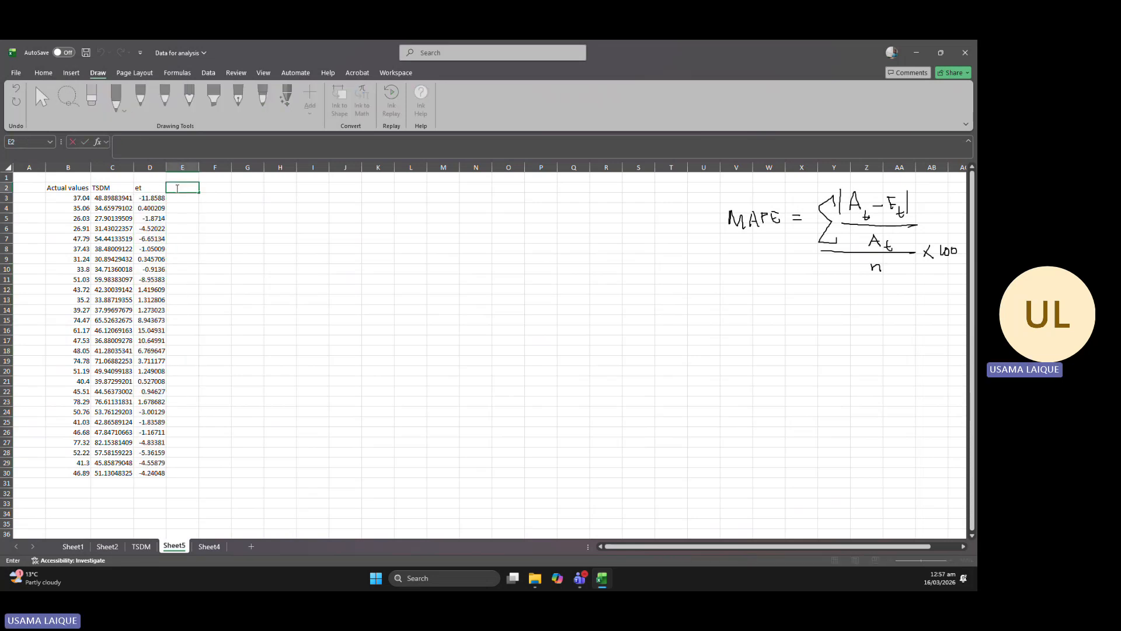
text(abs et)
click(625, 281)
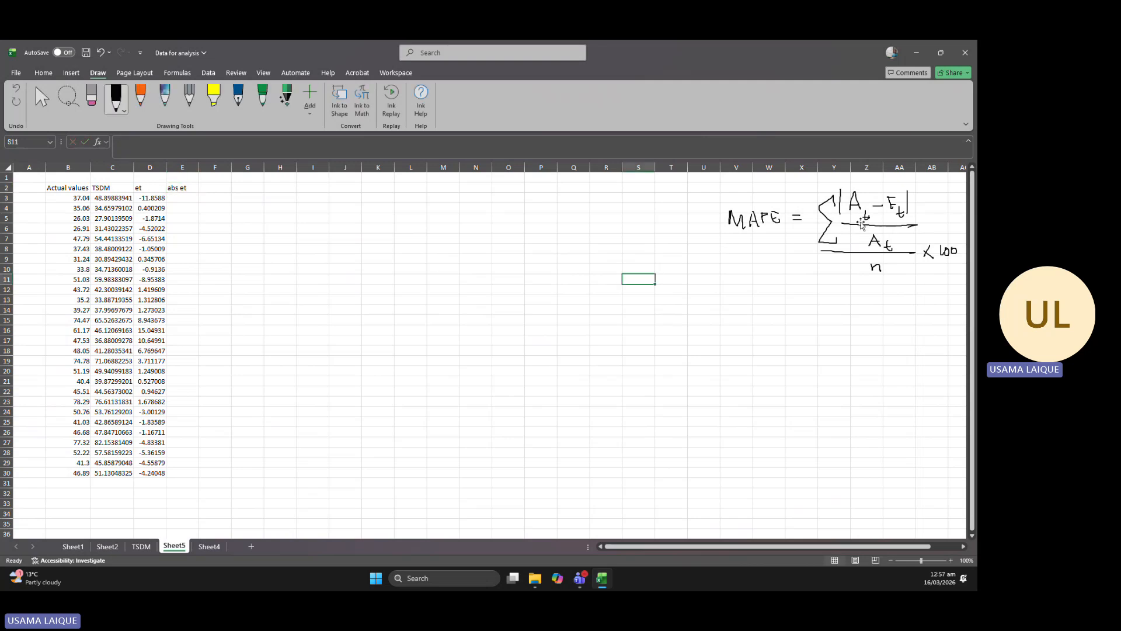
Calculate the absolute error in E3 as =ABS(D3) and fill the formula down through E30.
click(177, 196)
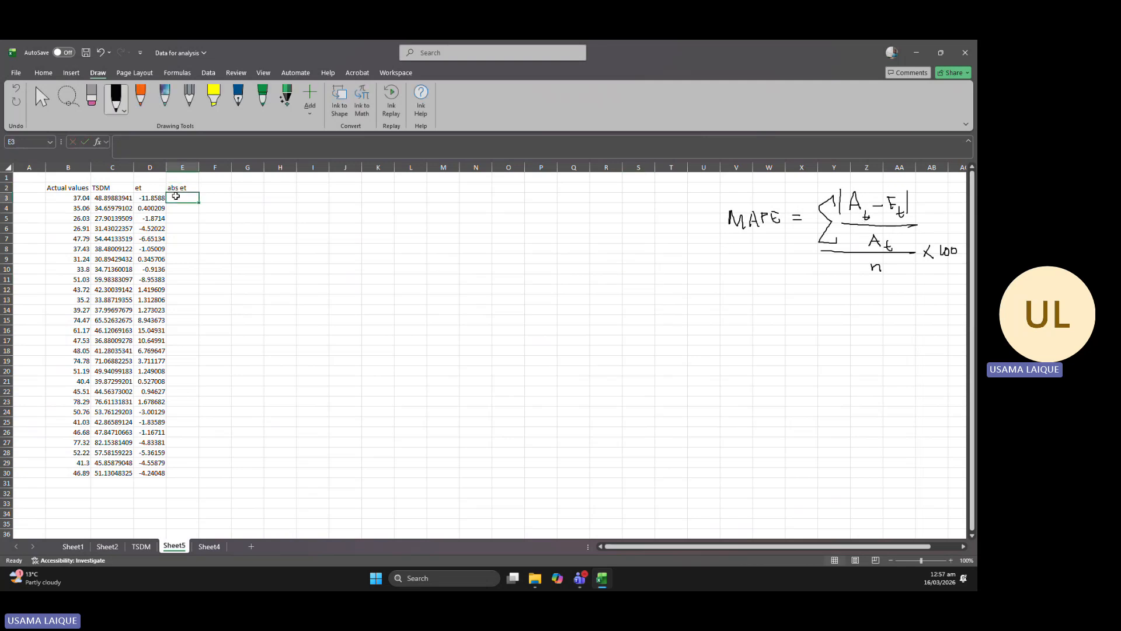
text(=abs()
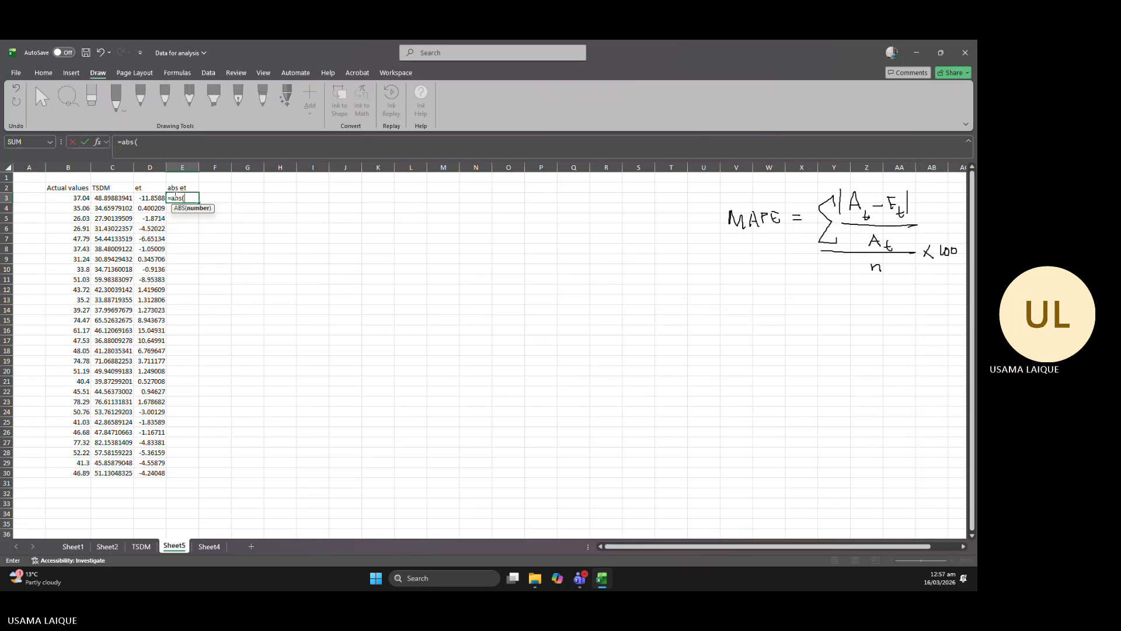
click(153, 196)
text())
key(Return)
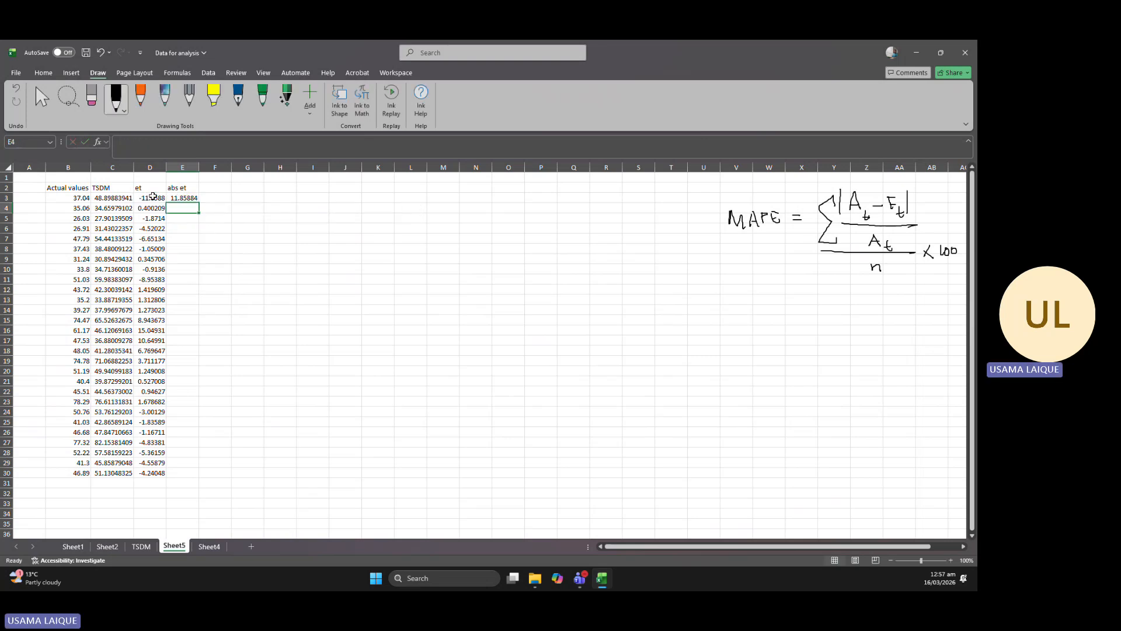
click(185, 198)
drag(199, 203, 198, 476)
Add the header "abs et/At" in F2.
click(217, 186)
double_click(218, 187)
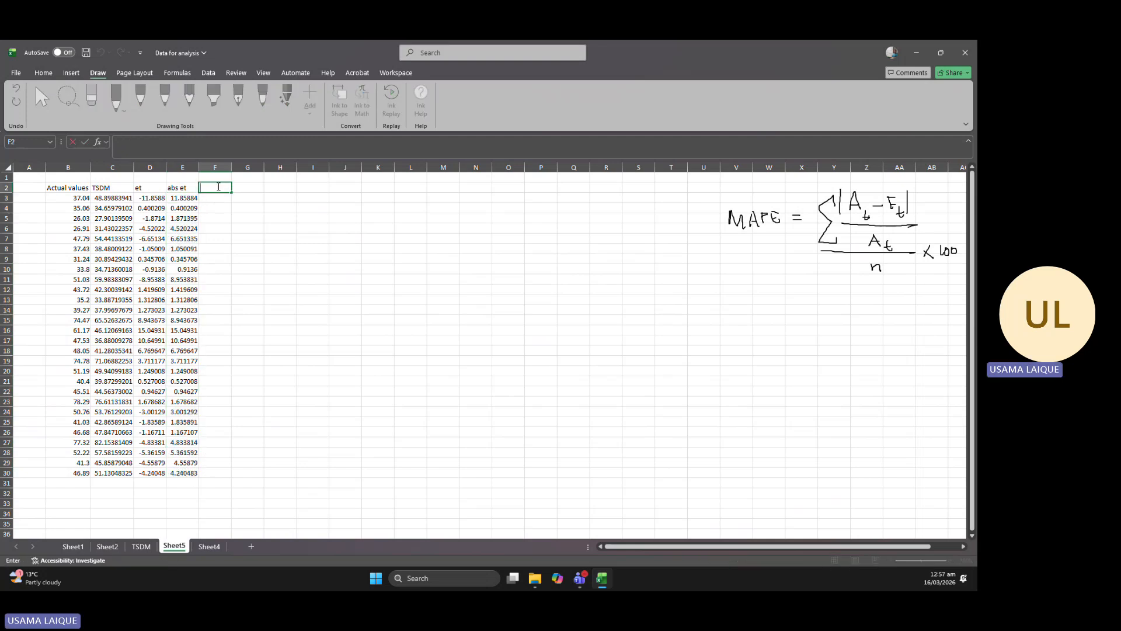
text(abs et/At)
key(Return)
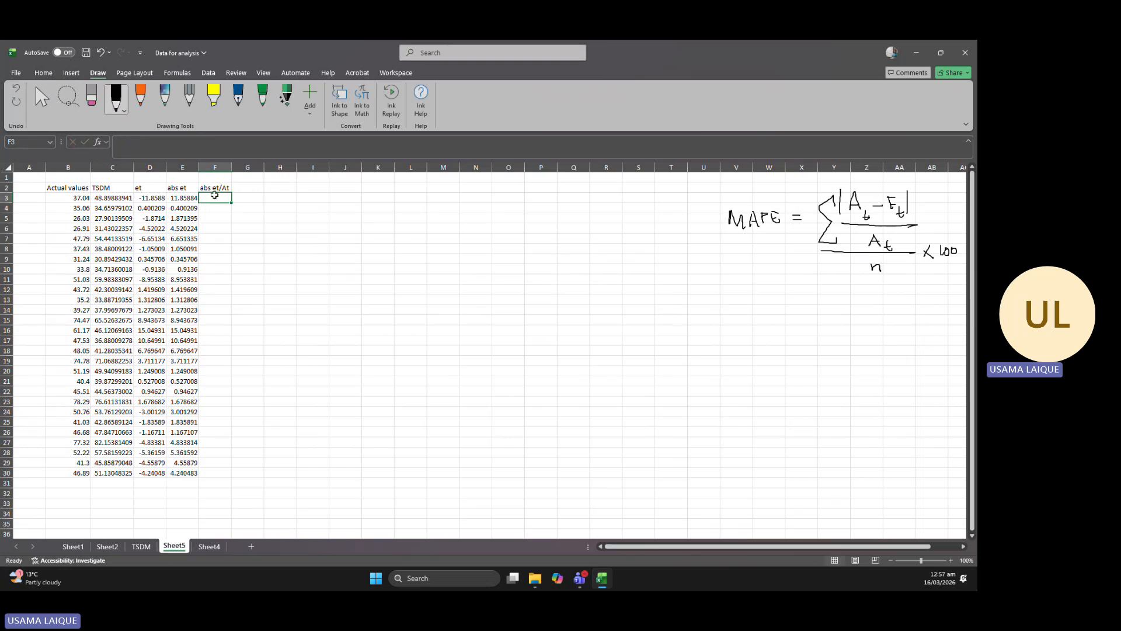
Divide the absolute error by the actual value in F3 as =E3/B3 and fill the formula down through F30.
double_click(216, 196)
text(=)
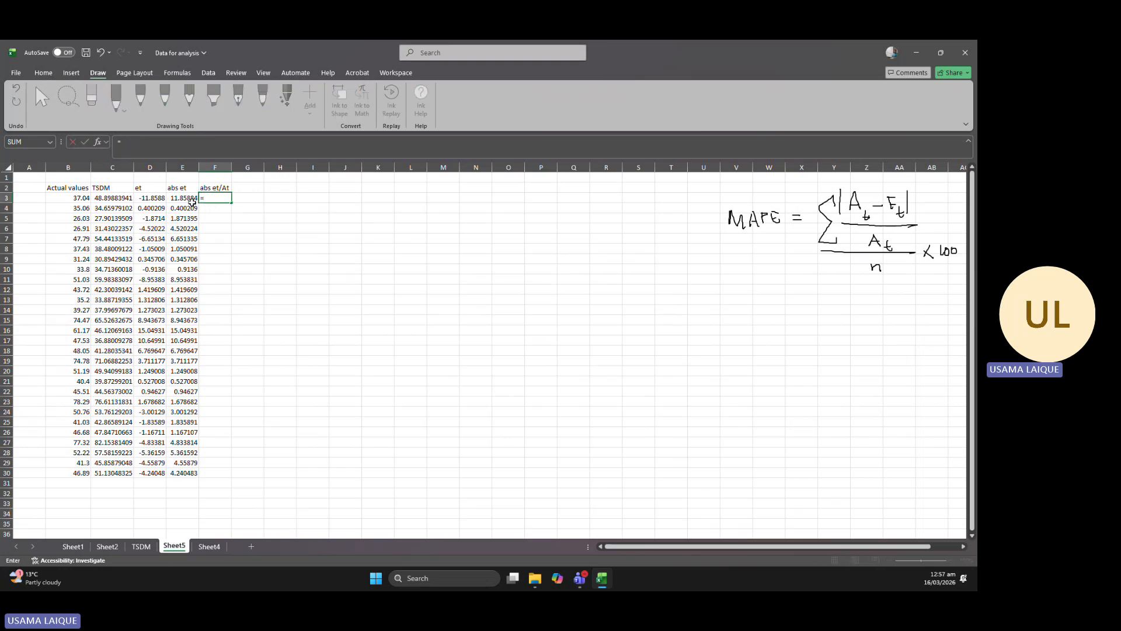
click(190, 200)
text(/)
click(82, 199)
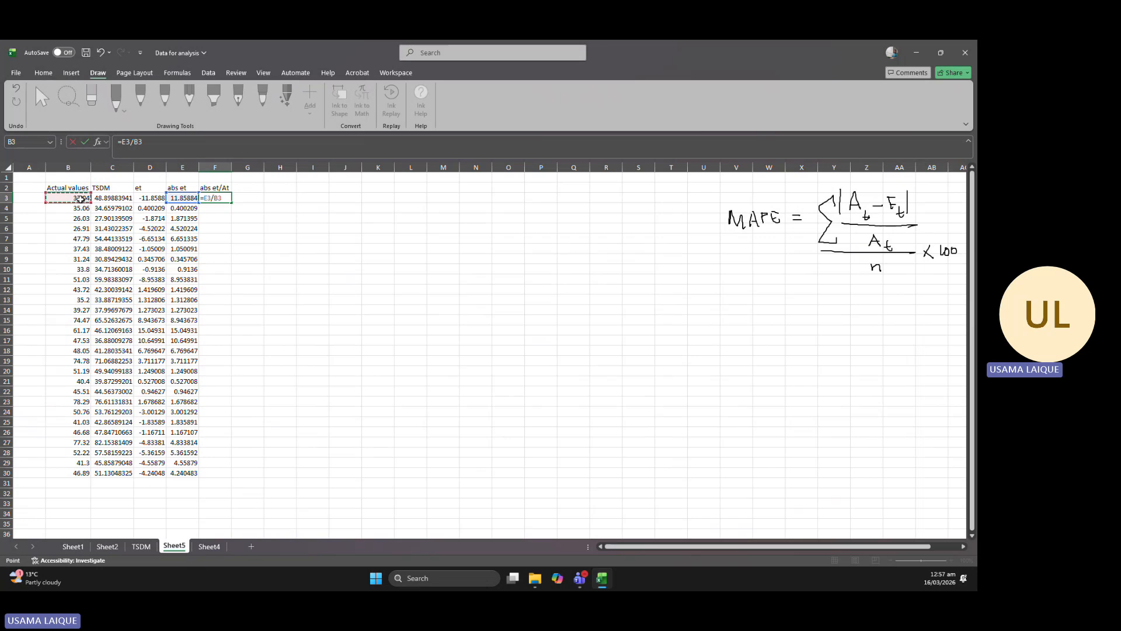
key(Return)
click(219, 225)
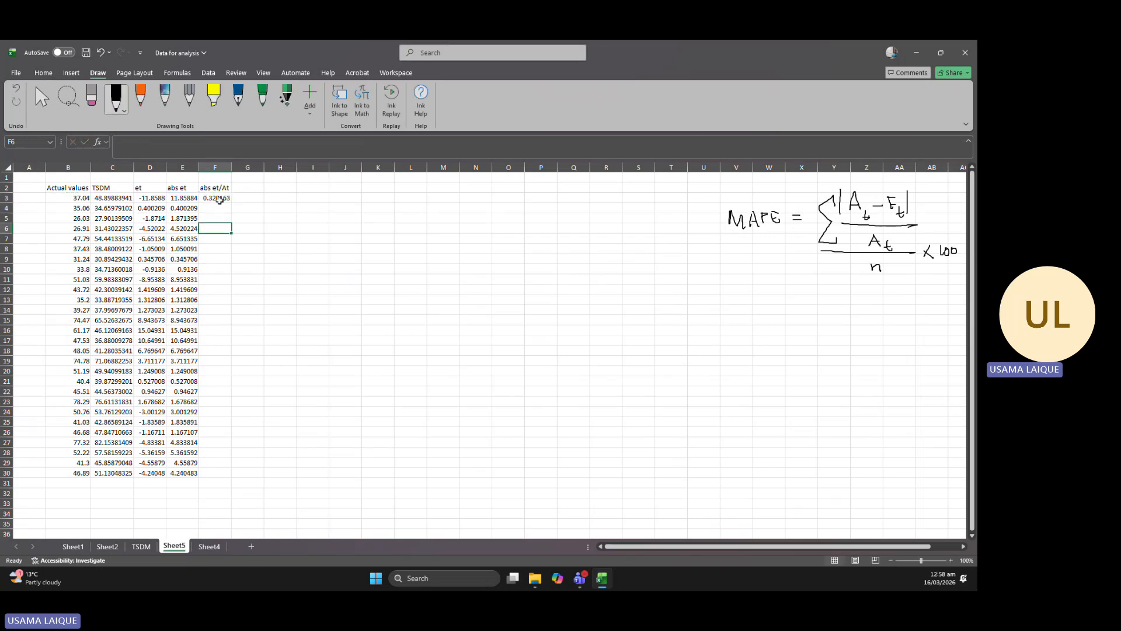
click(219, 200)
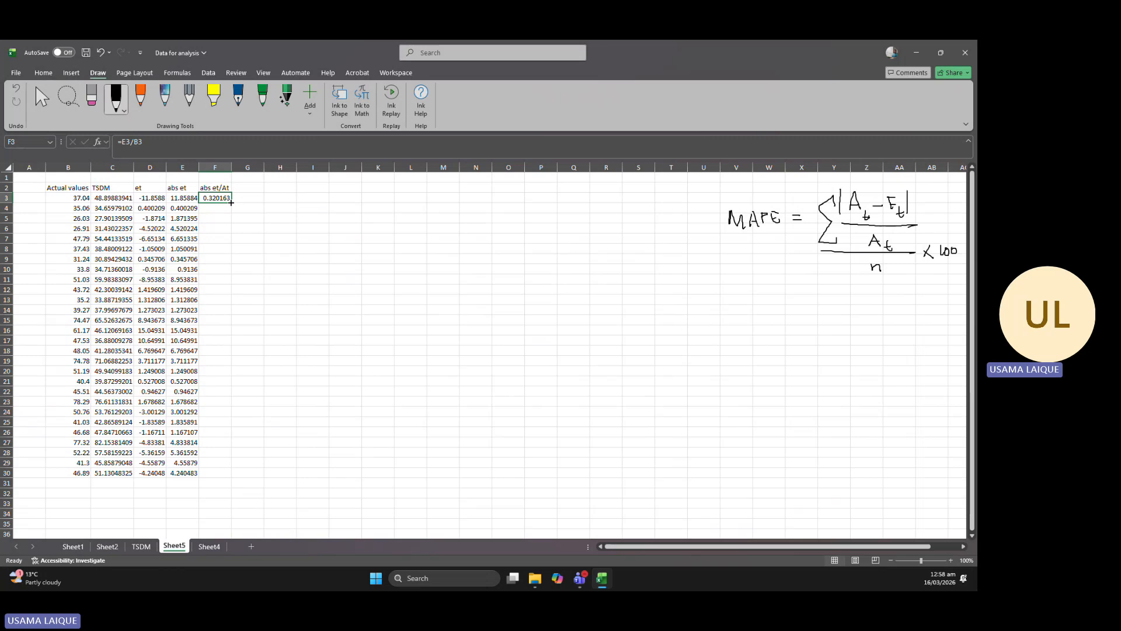
drag(231, 202, 233, 476)
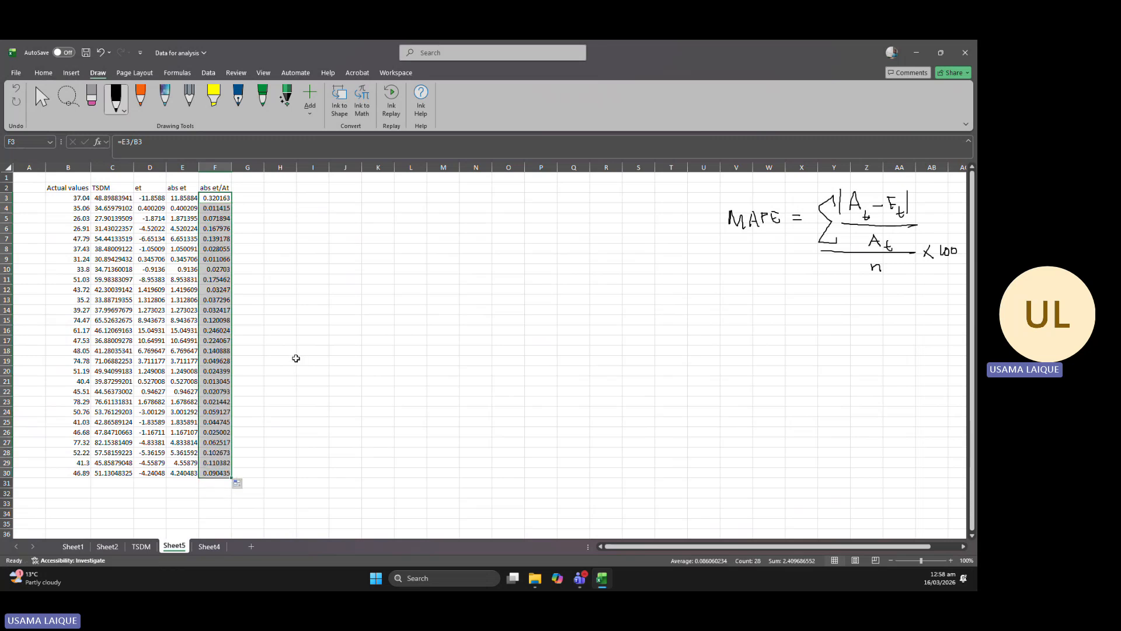
click(309, 341)
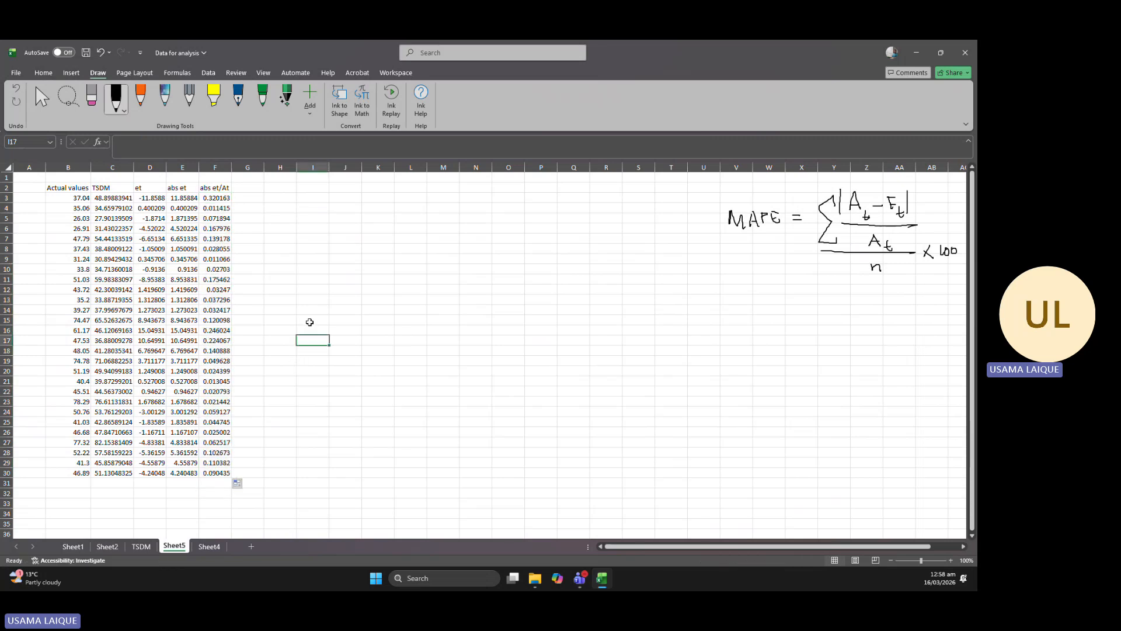
Label H3 "sum" and total the abs et/At column in I3 with =SUM(F3:F30).
click(284, 198)
text(sum)
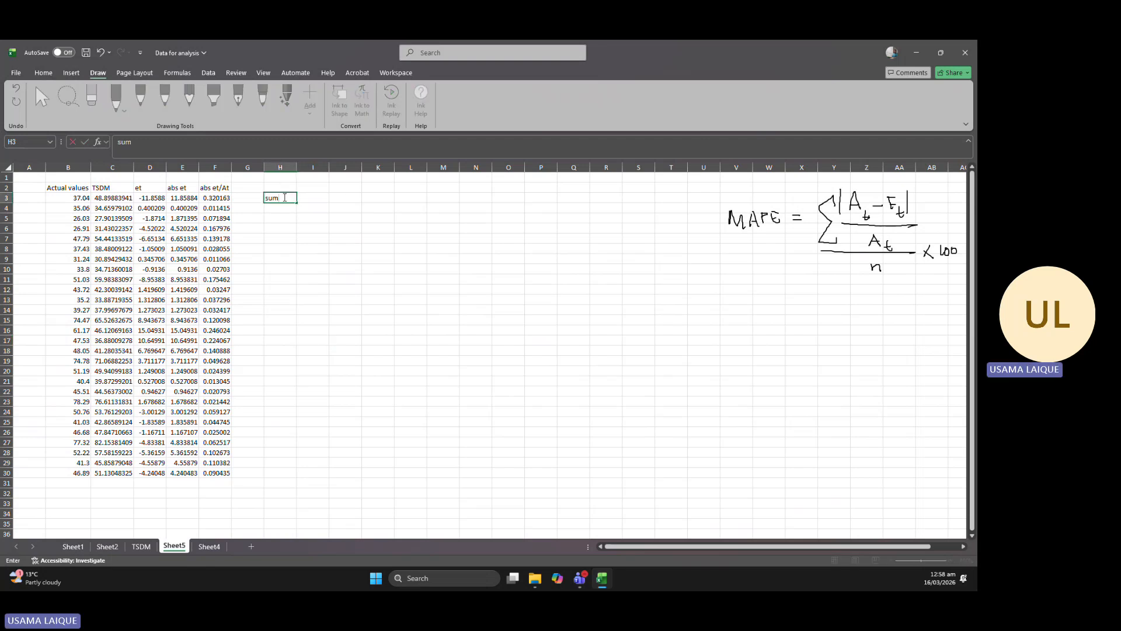
click(312, 199)
text(=)
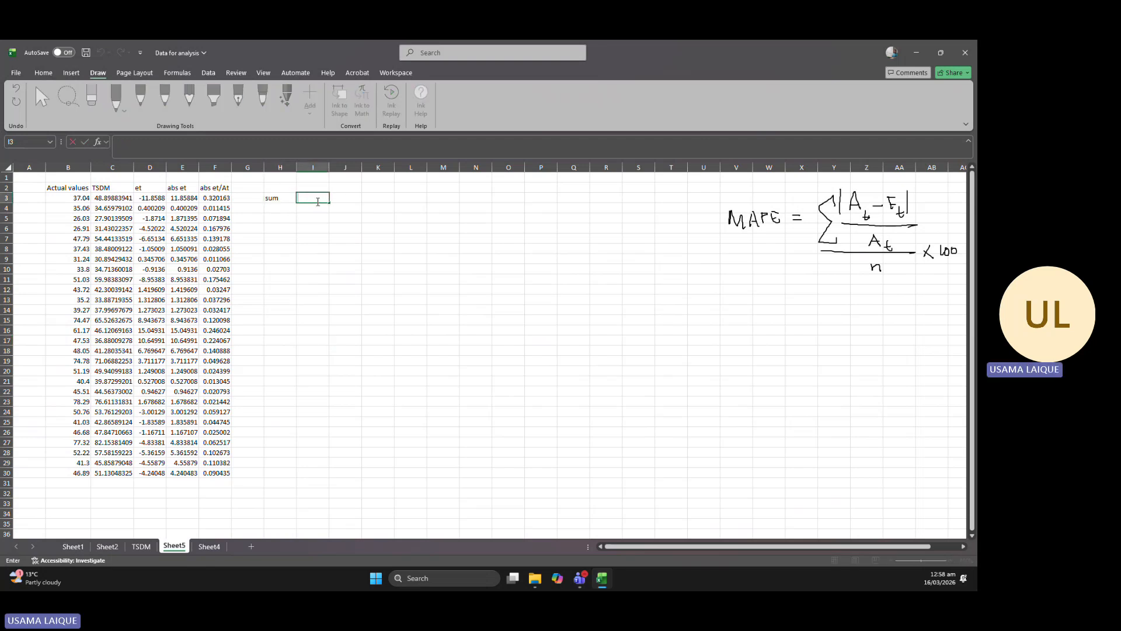
text(sum()
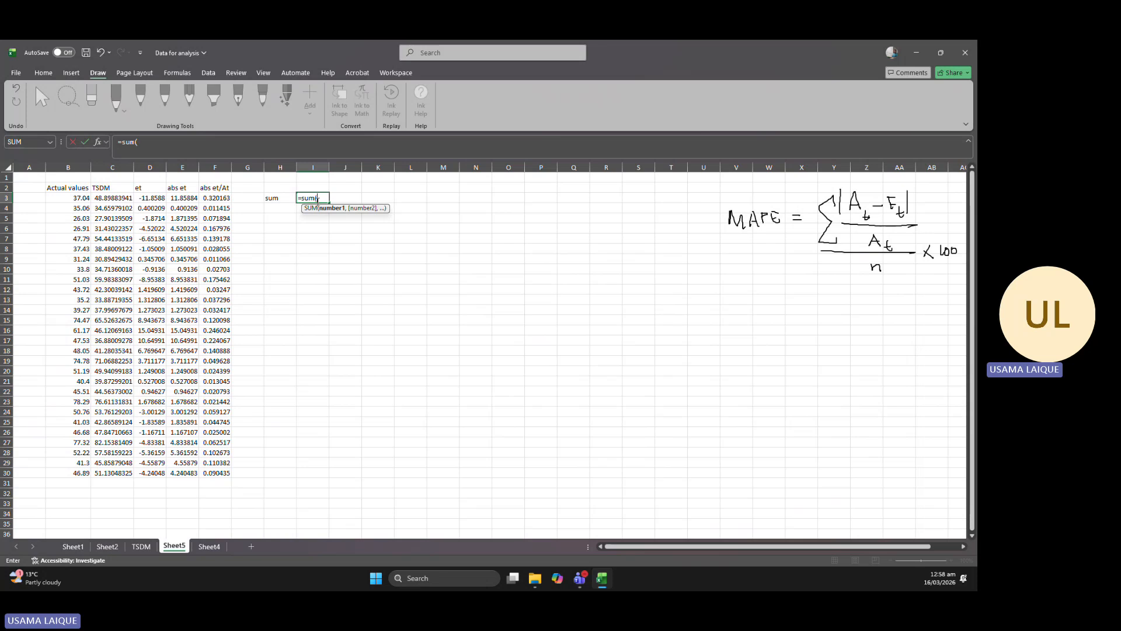
click(220, 198)
drag(221, 197, 221, 473)
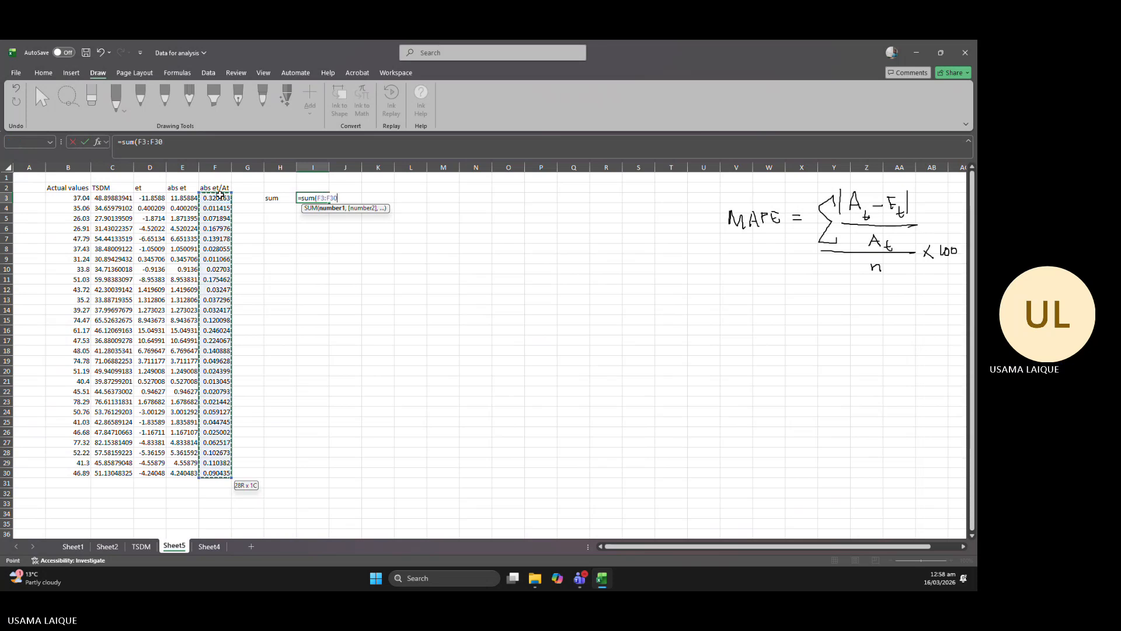
key(Return)
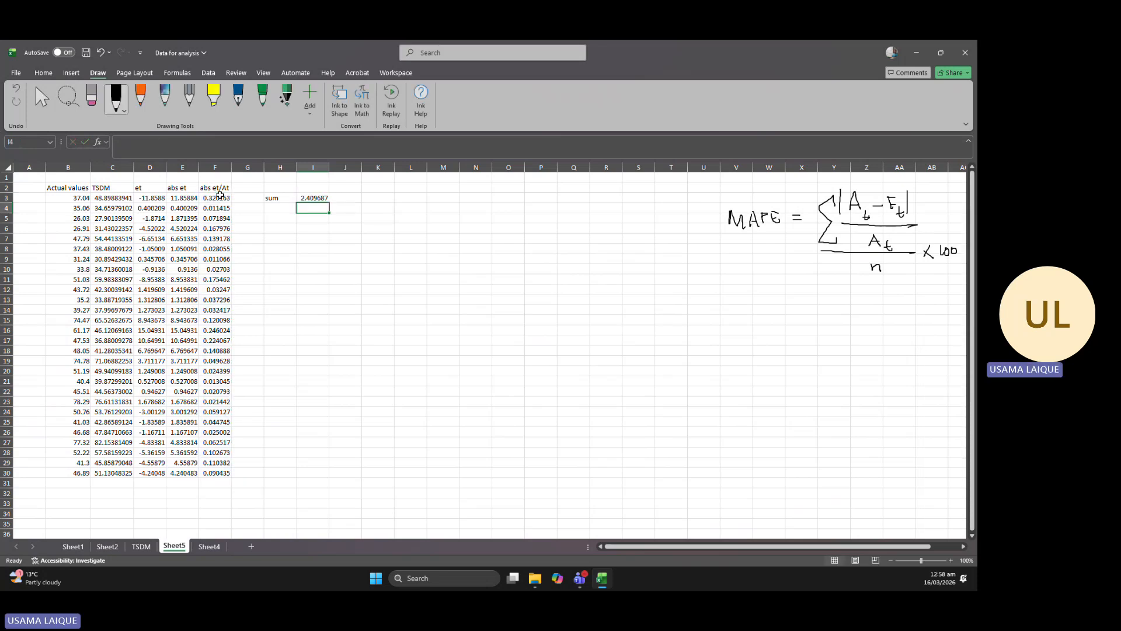
Label H4 "n" and begin a formula in I4.
double_click(277, 206)
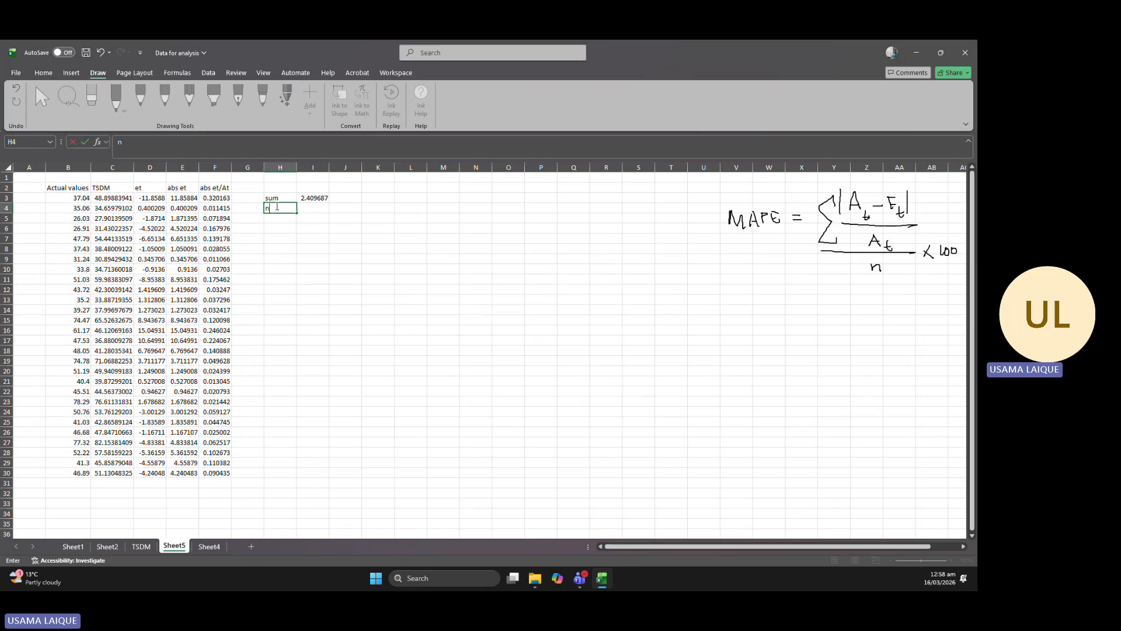
double_click(307, 208)
text(=)
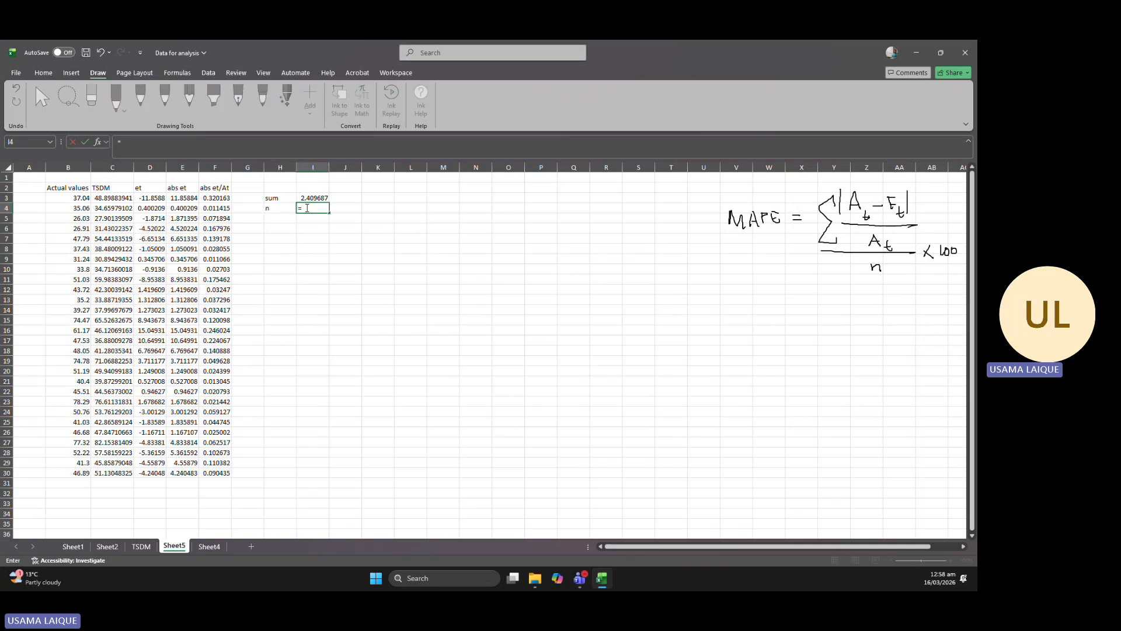
text(counti)
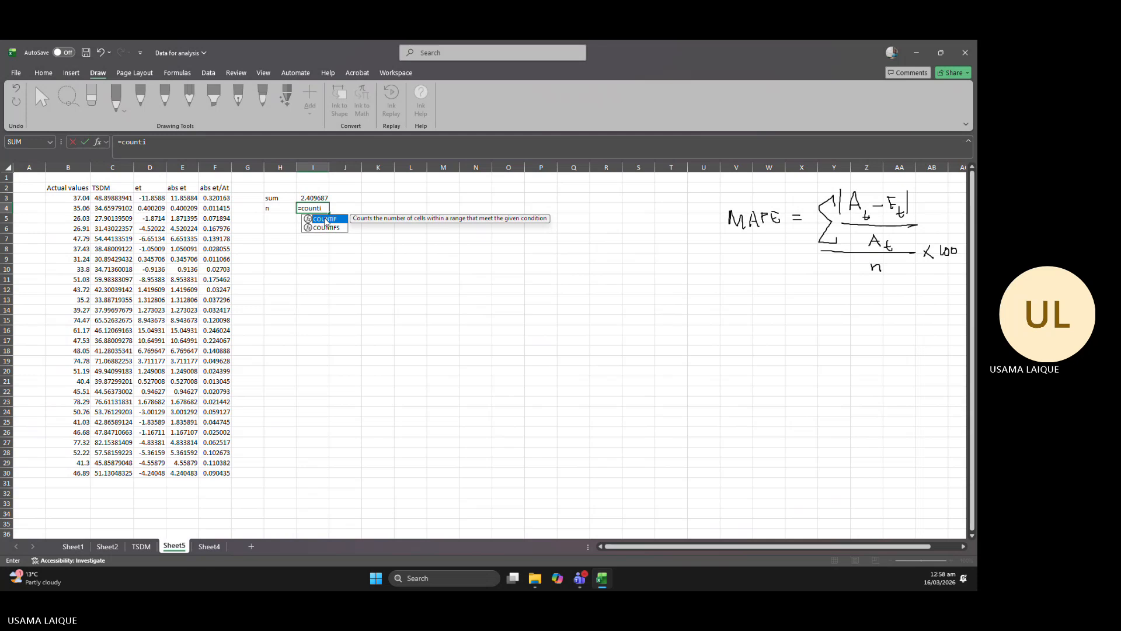
Try to count the et values D3:D30 in I4 with COUNTIF, and clear the function from the cell.
double_click(326, 220)
click(149, 197)
key(ctrl+shift+Down)
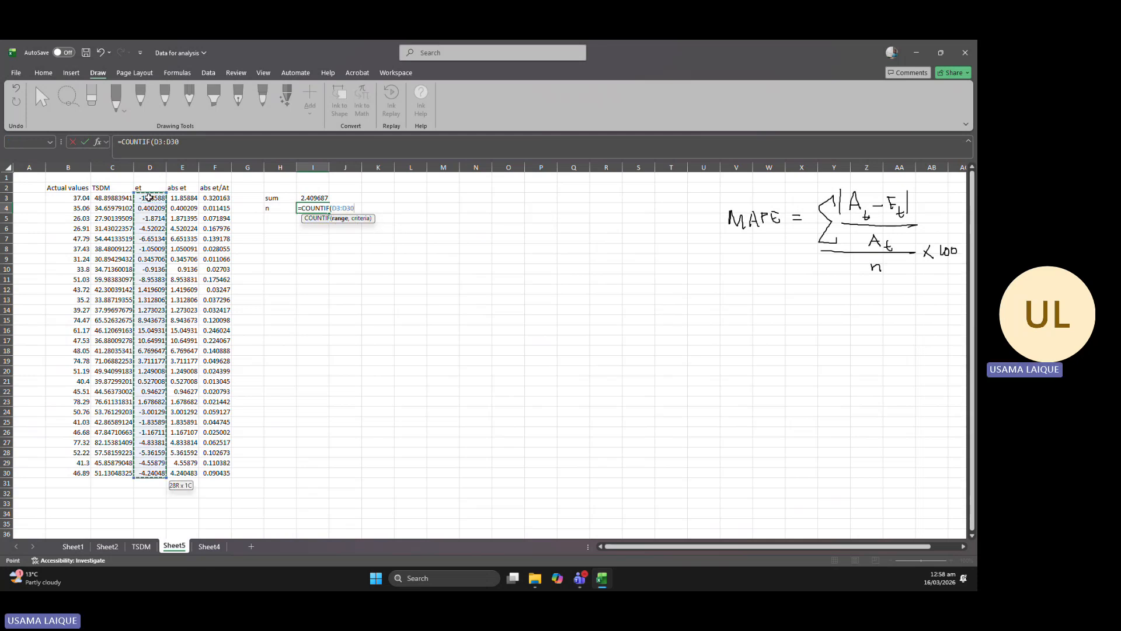
key(Return)
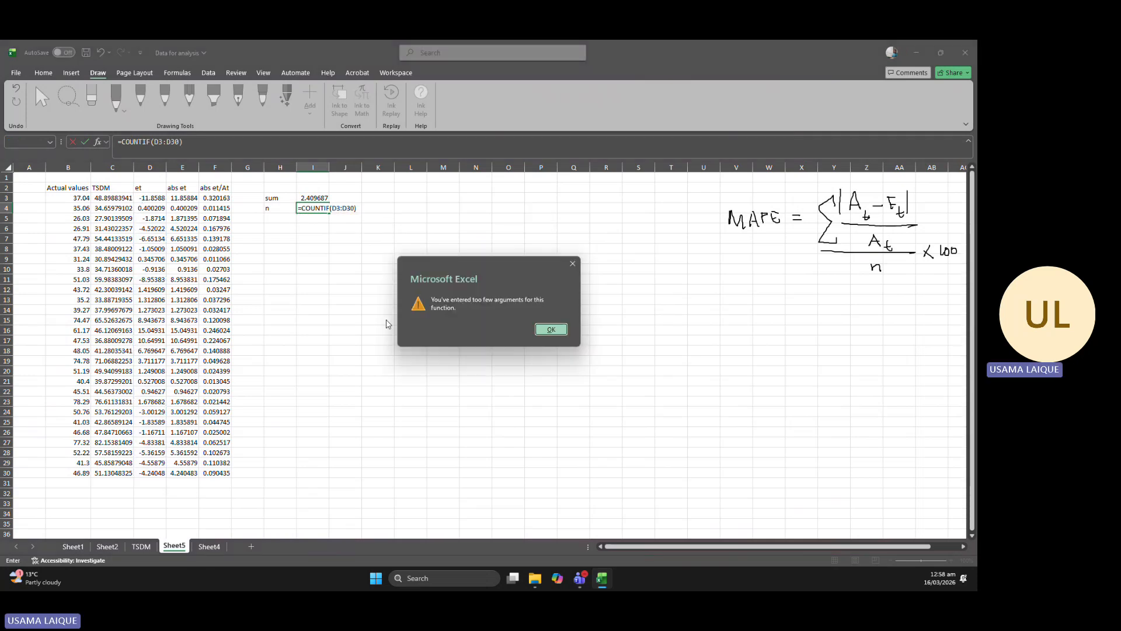
click(549, 331)
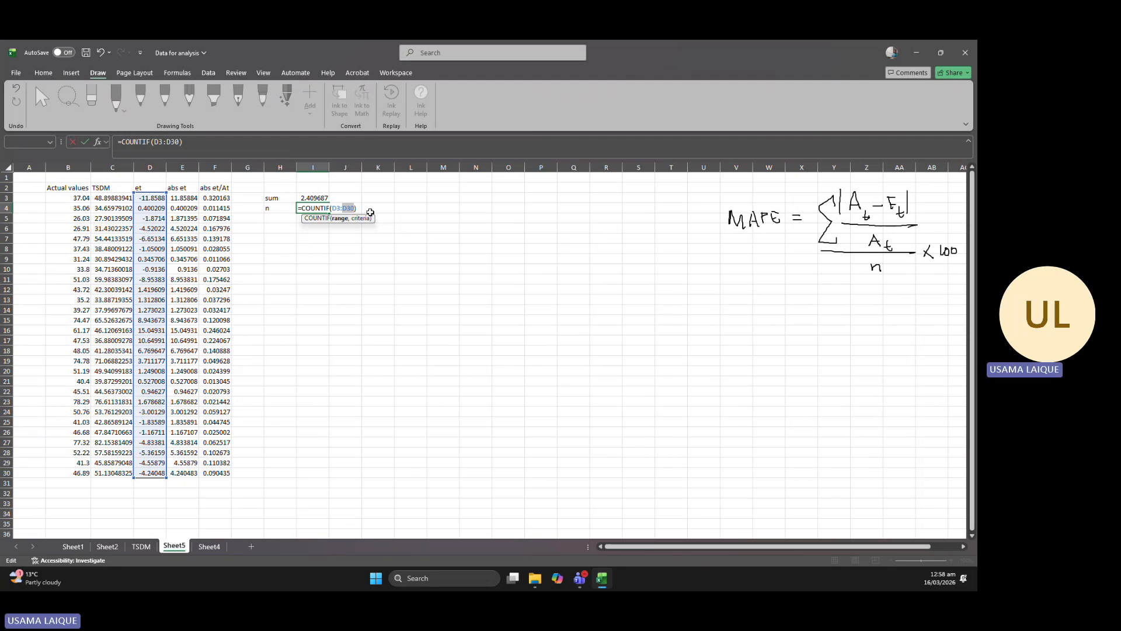
click(362, 207)
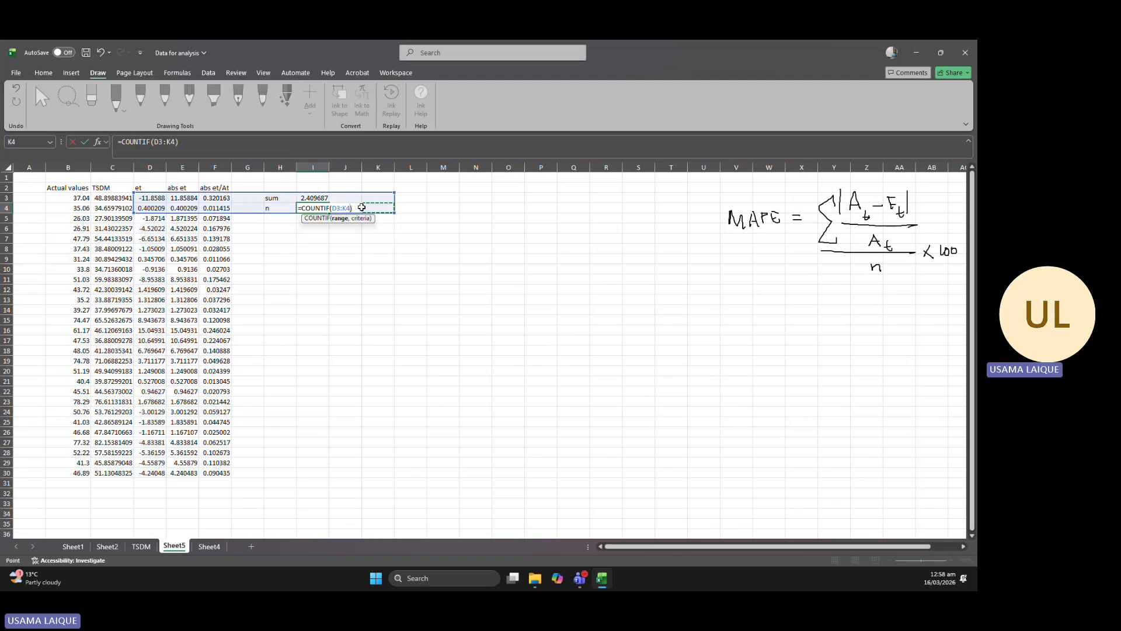
key(BackSpace)
key(BackSpace)
key(BackSpace)
key(BackSpace)
key(BackSpace)
key(BackSpace)
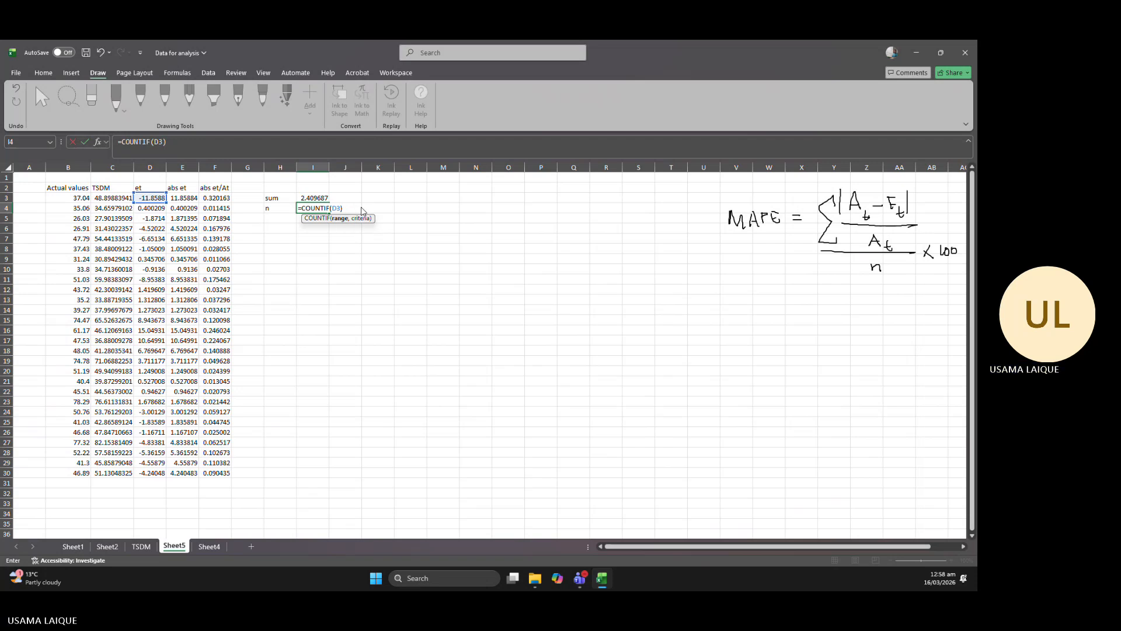
click(337, 208)
key(BackSpace)
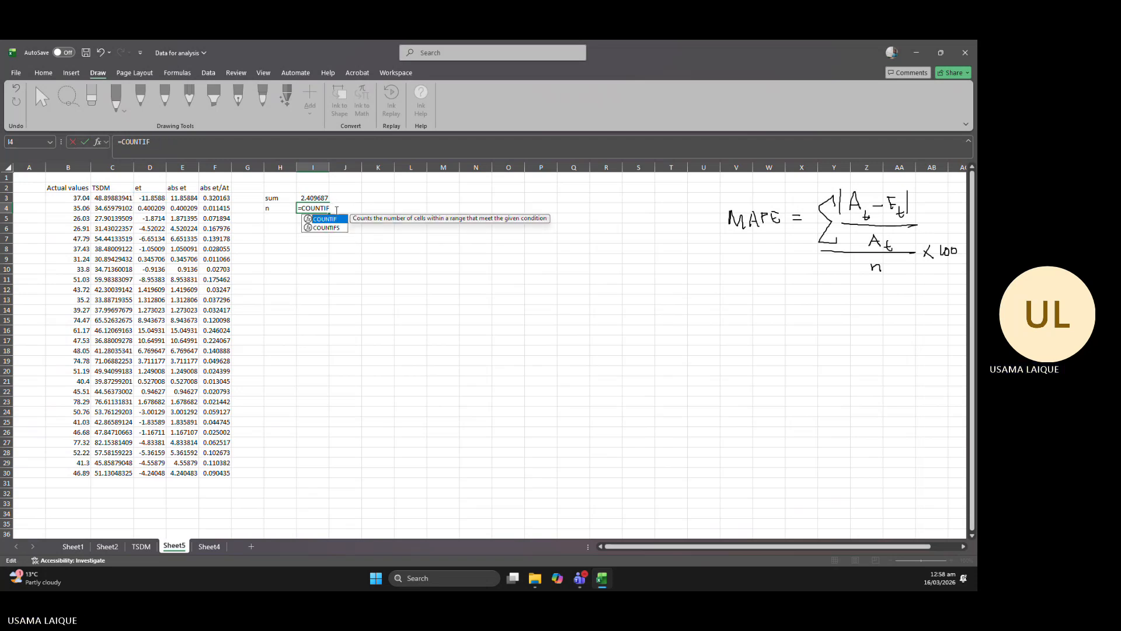
key(BackSpace)
key(BackSpace)
key(BackSpace)
key(BackSpace)
key(BackSpace)
key(BackSpace)
key(BackSpace)
Count the et values in I4 with =COUNT(D3:D30).
text(c)
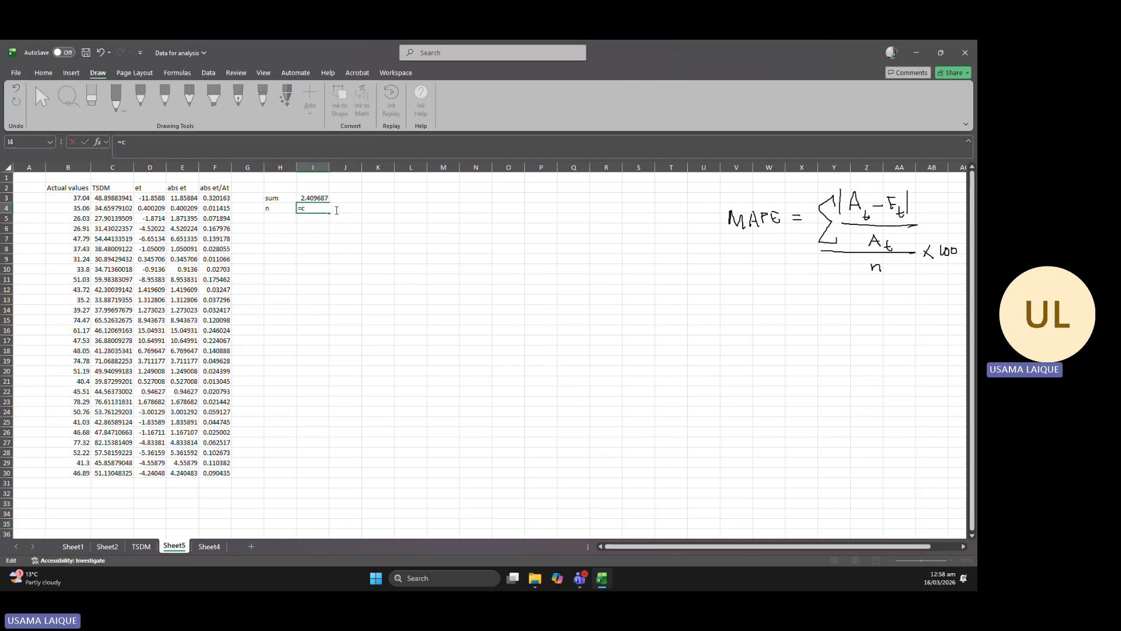
text(ount)
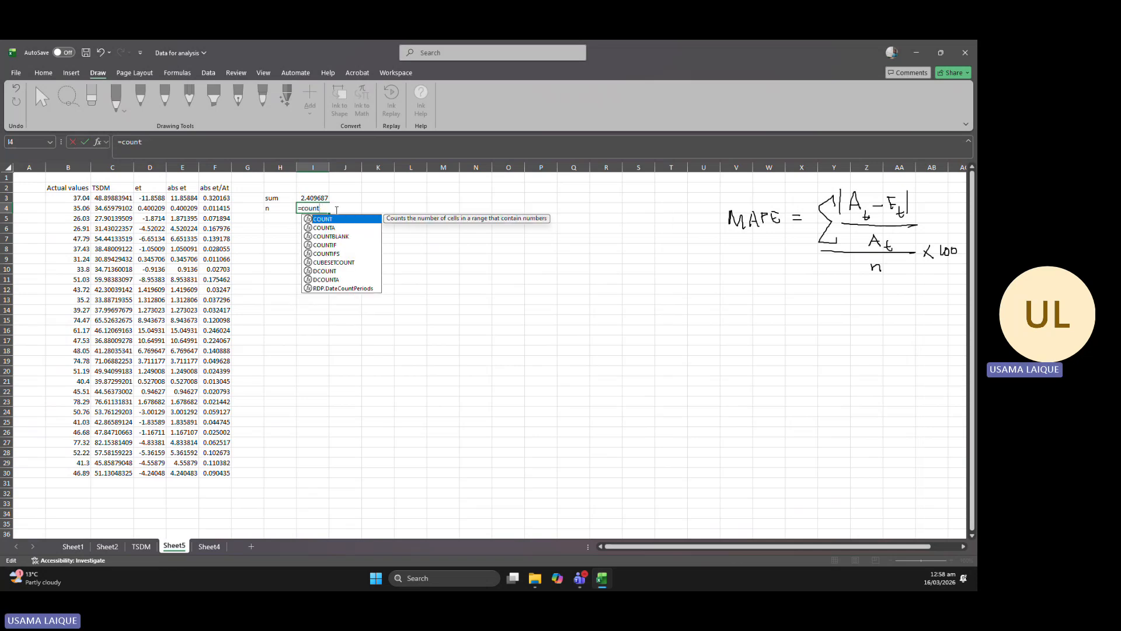
text(()
drag(160, 200, 149, 471)
key(Return)
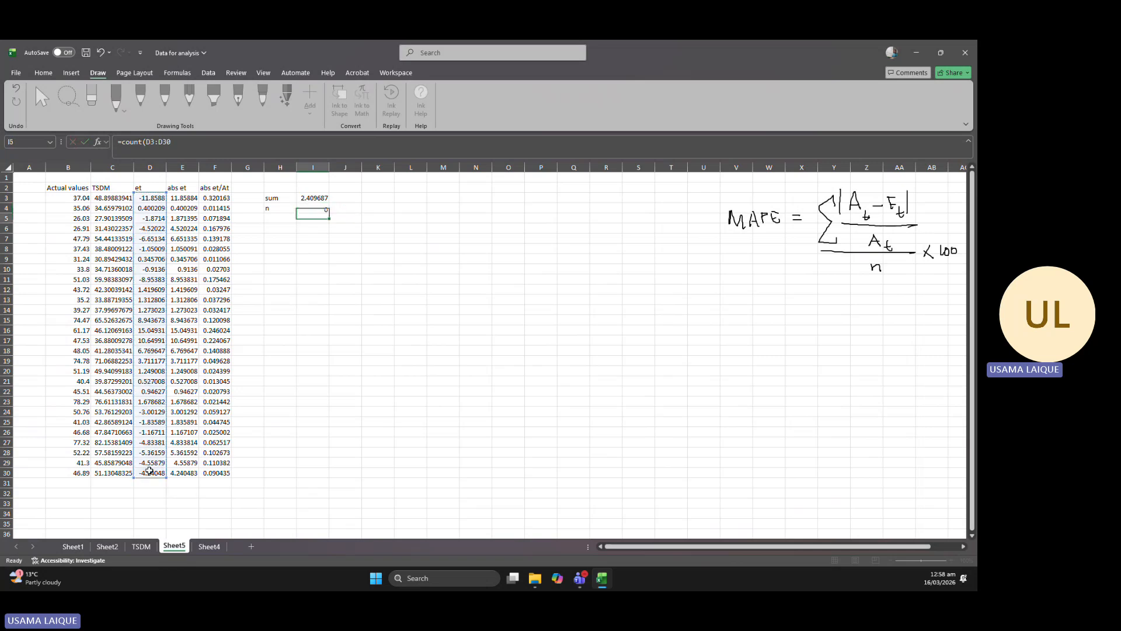
Label H5 "MAPE" and divide the sum by n in I5 with =I3/I4.
double_click(283, 217)
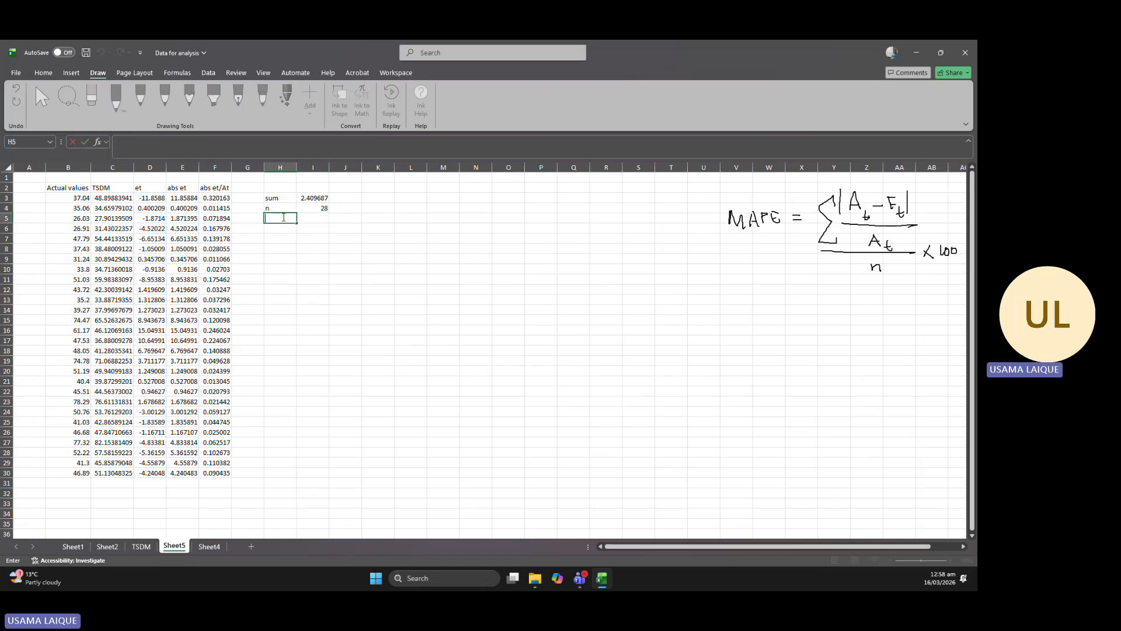
text(MAPE)
key(Tab)
text(=)
click(323, 198)
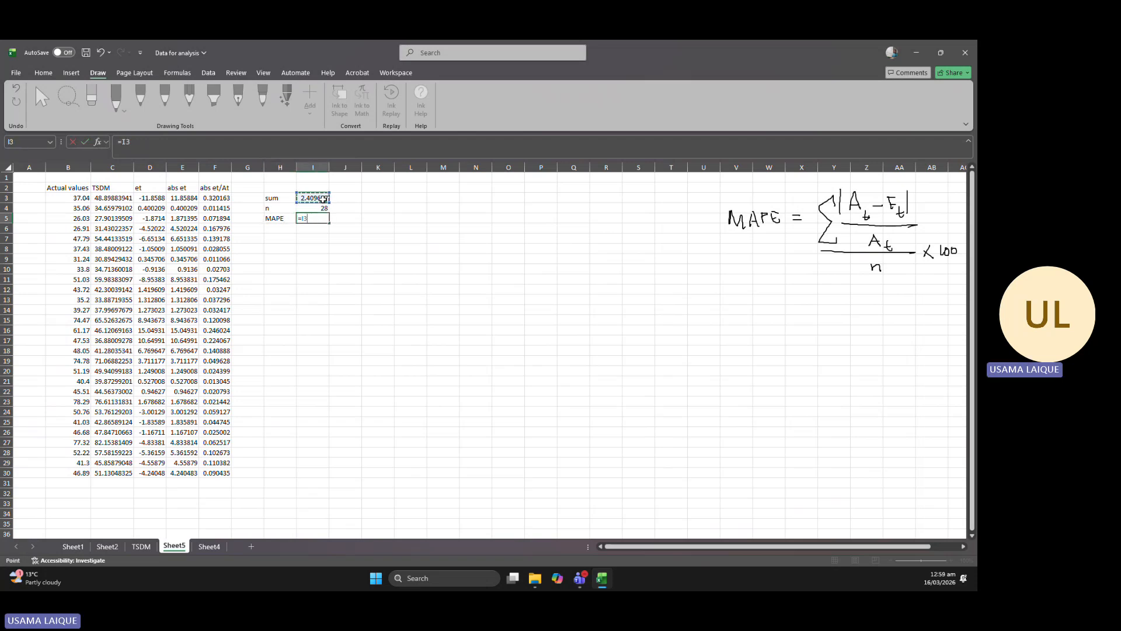
text(/)
key(Return)
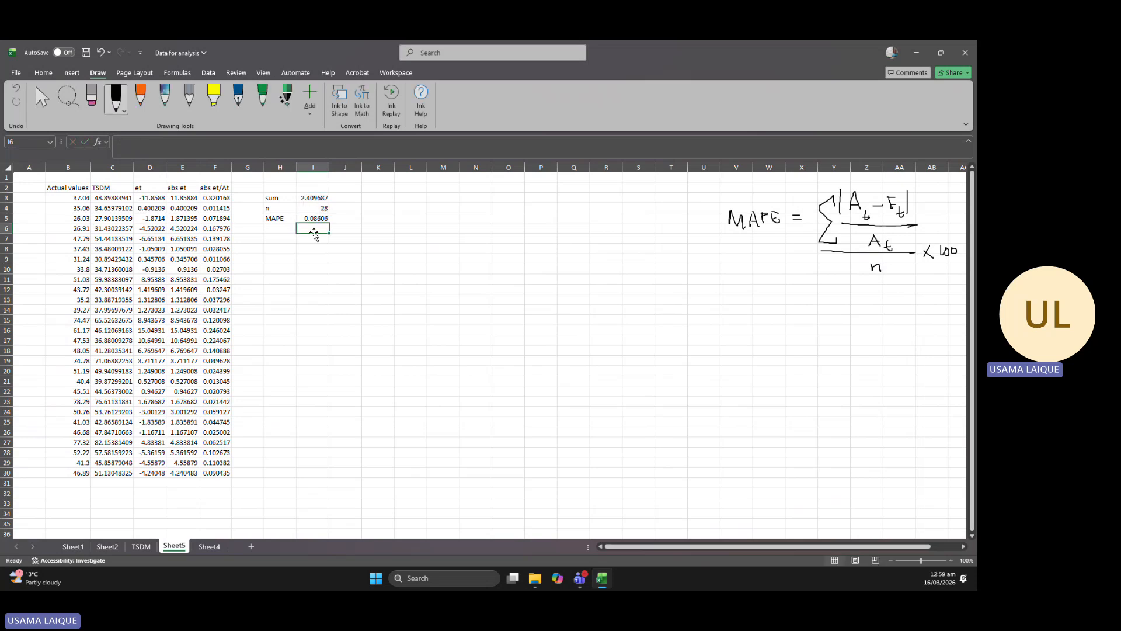
Format the MAPE result in I5 as a percentage with two decimal places.
click(317, 218)
click(69, 73)
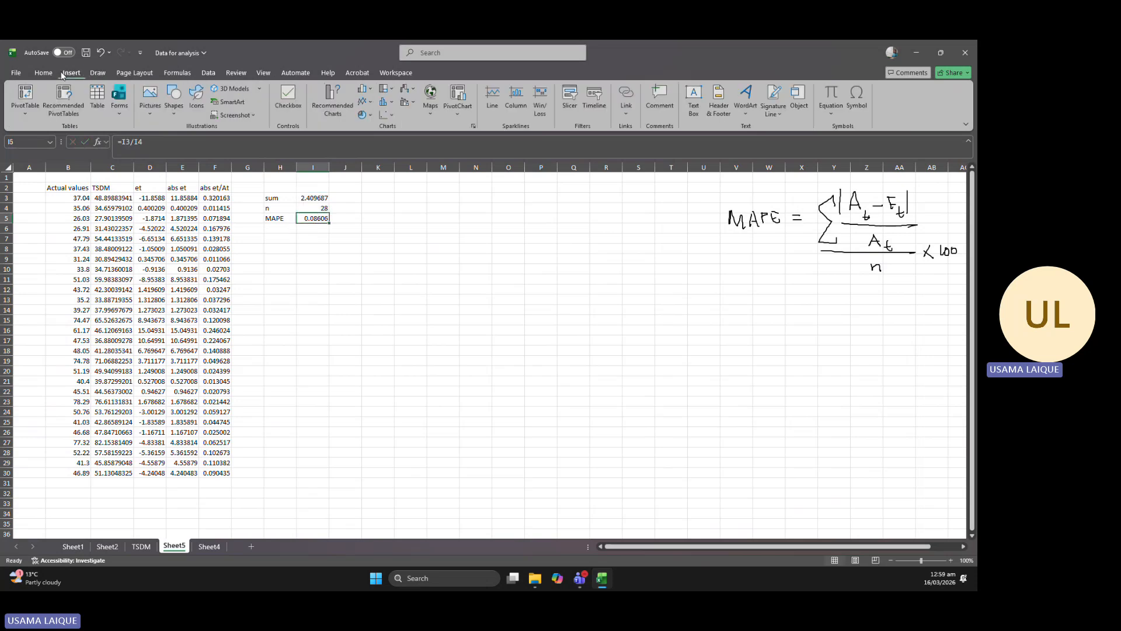
click(45, 74)
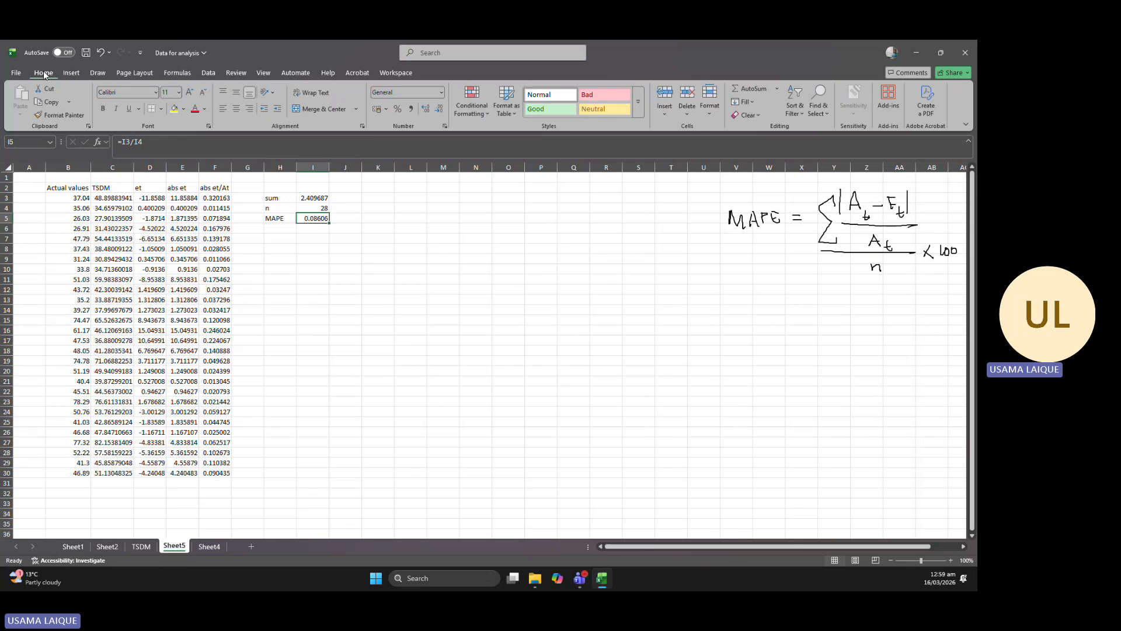
click(399, 108)
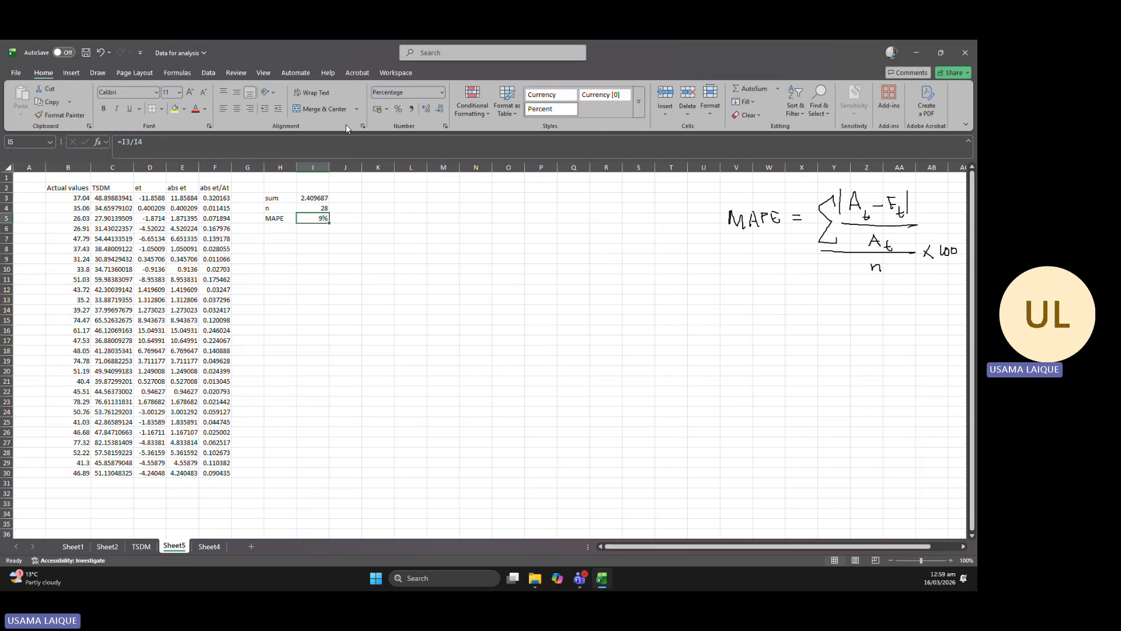
click(279, 110)
click(279, 109)
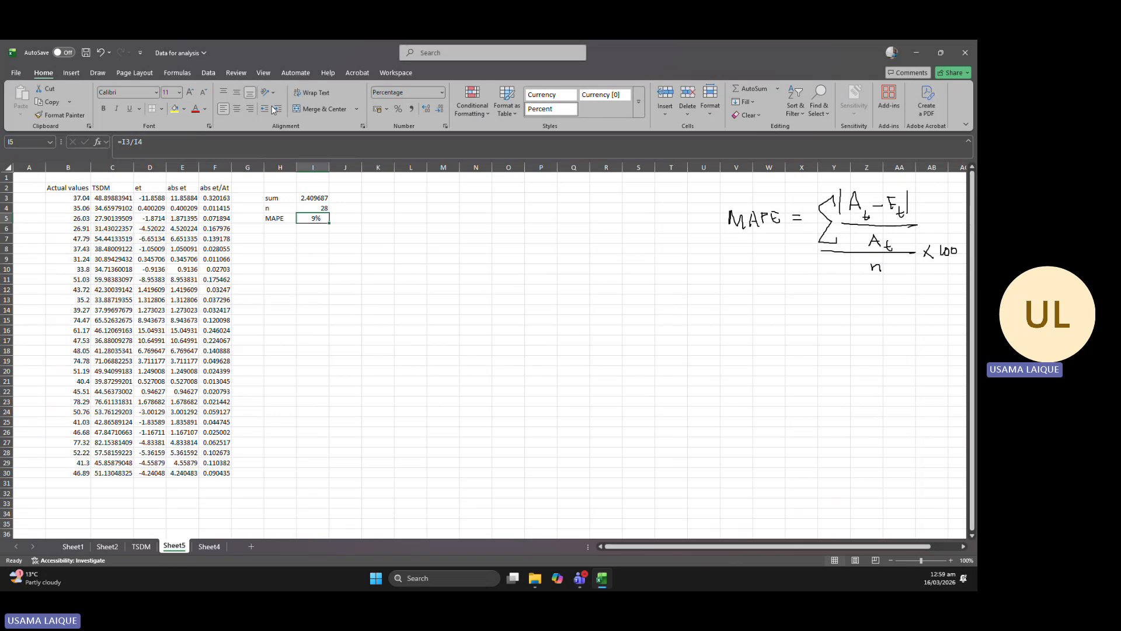
click(426, 110)
click(425, 110)
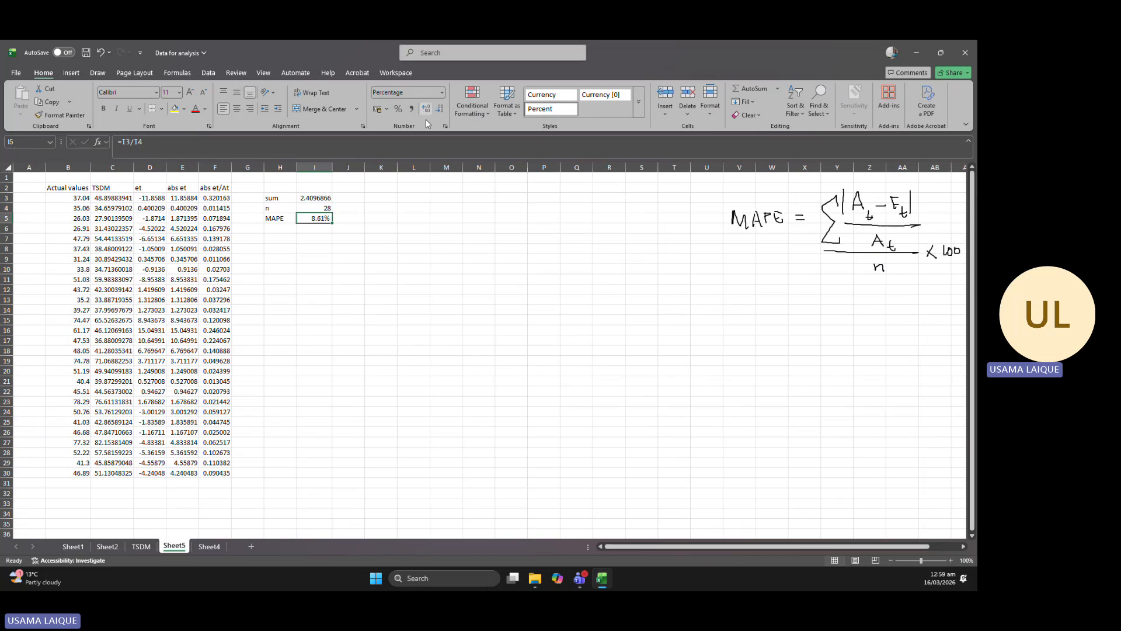
click(434, 241)
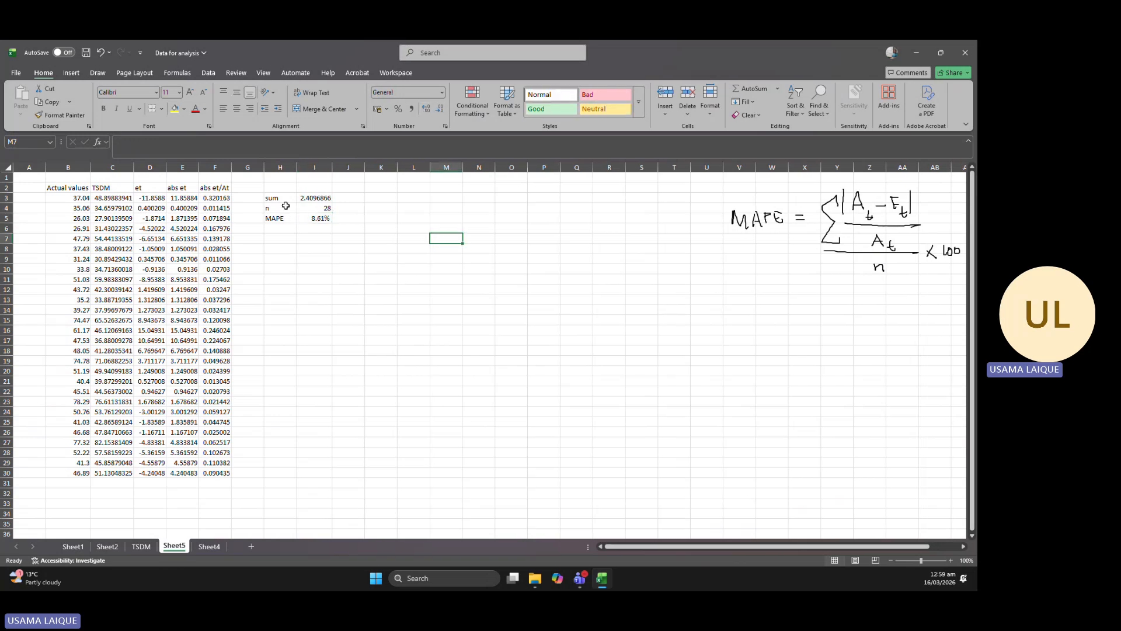
Select the block H3:I5 holding the sum, n and MAPE labels and results.
drag(275, 198, 313, 217)
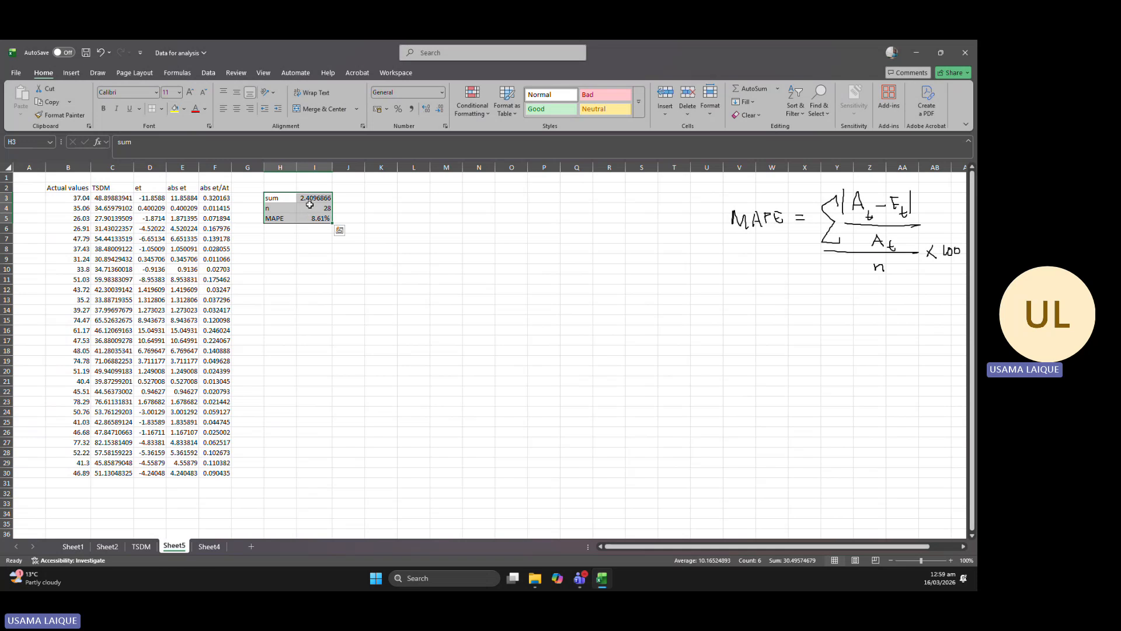